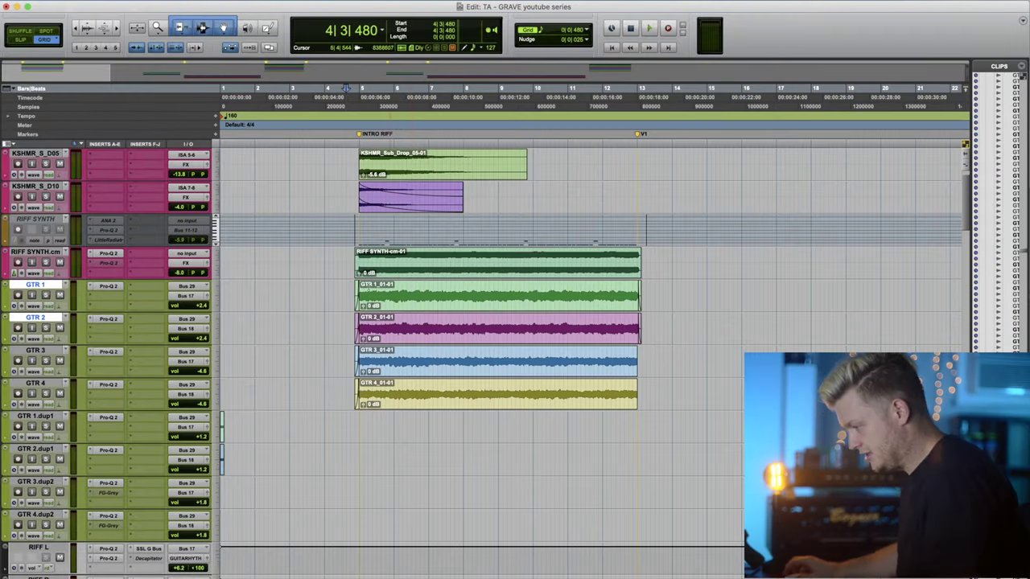
Scroll the track list back up and stop the intro playback.
scroll(280, 424, up, 1)
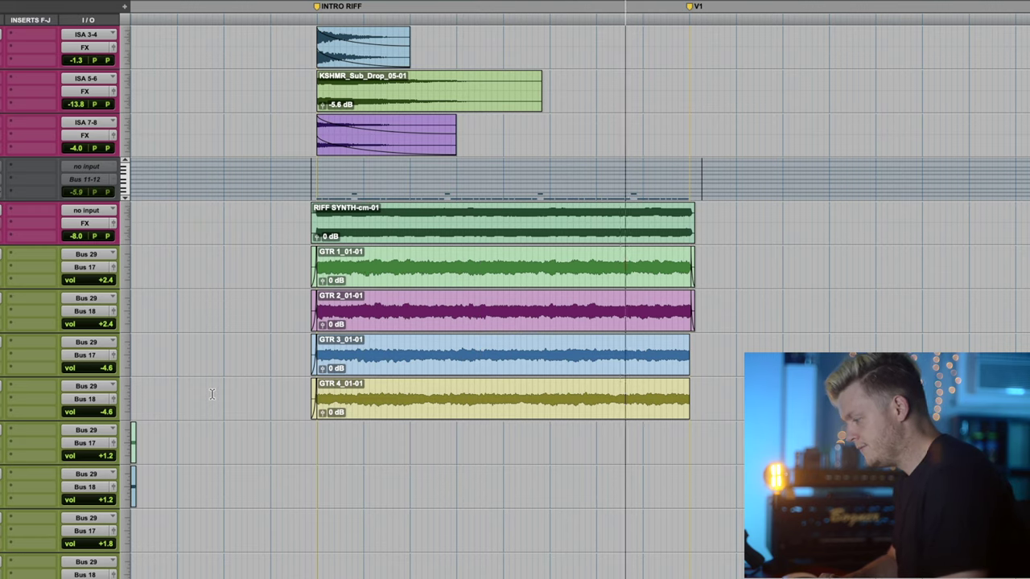
key(space)
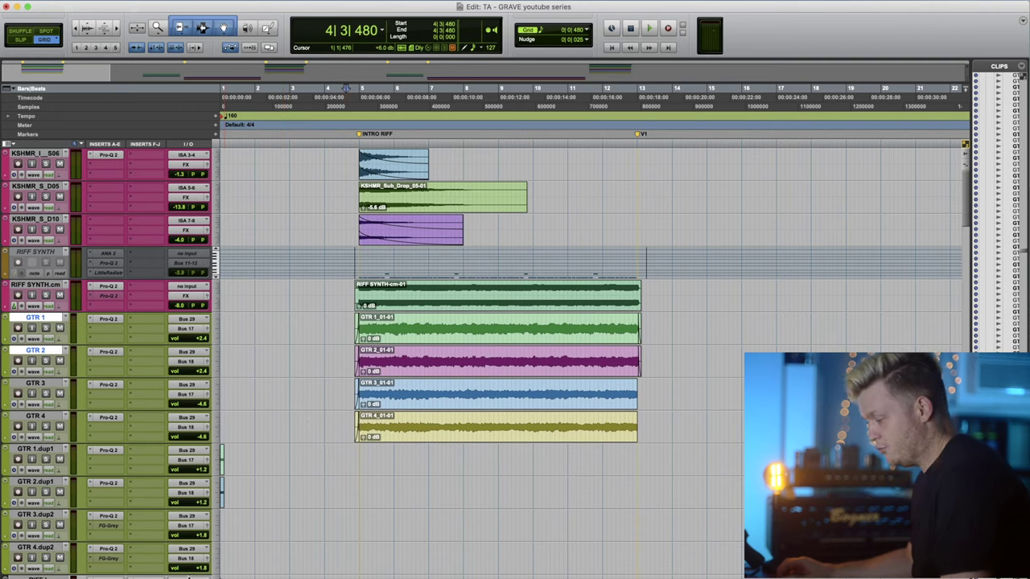
Solo GTR 1 and GTR 2 and audition them, then audition GTR 3 and GTR 4.
key(super+equal)
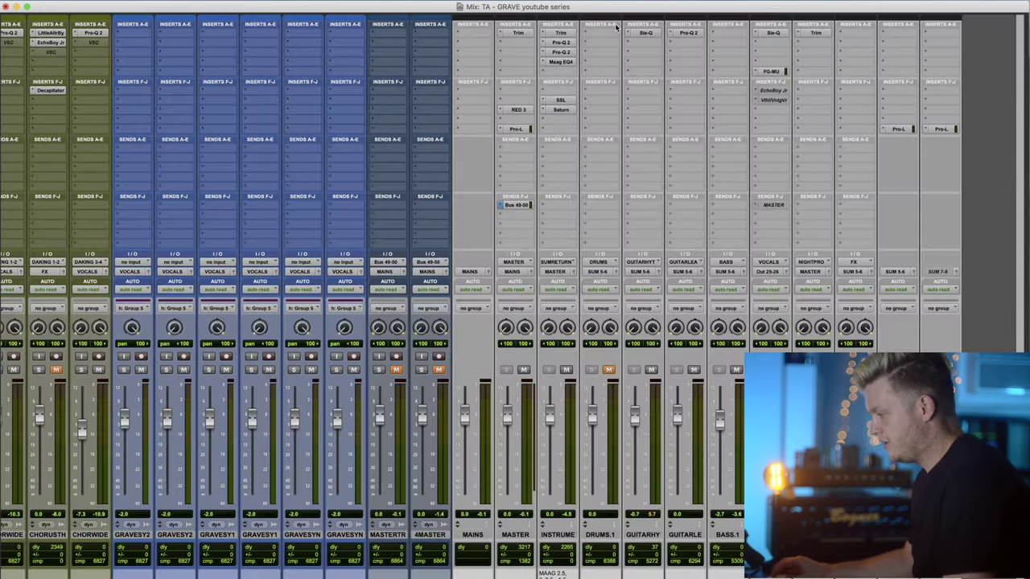
key(super+equal)
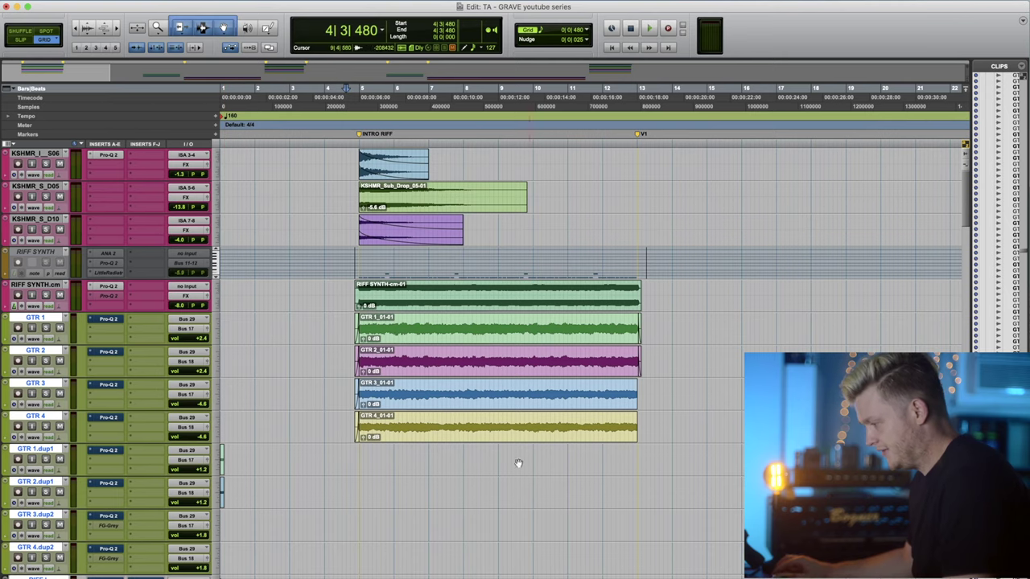
drag(348, 358, 348, 320)
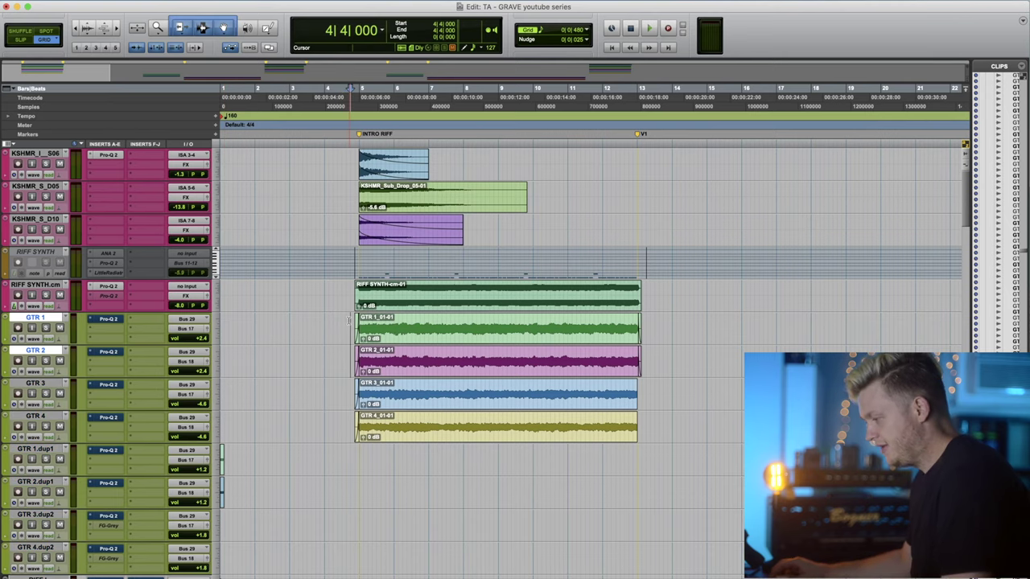
click(46, 329)
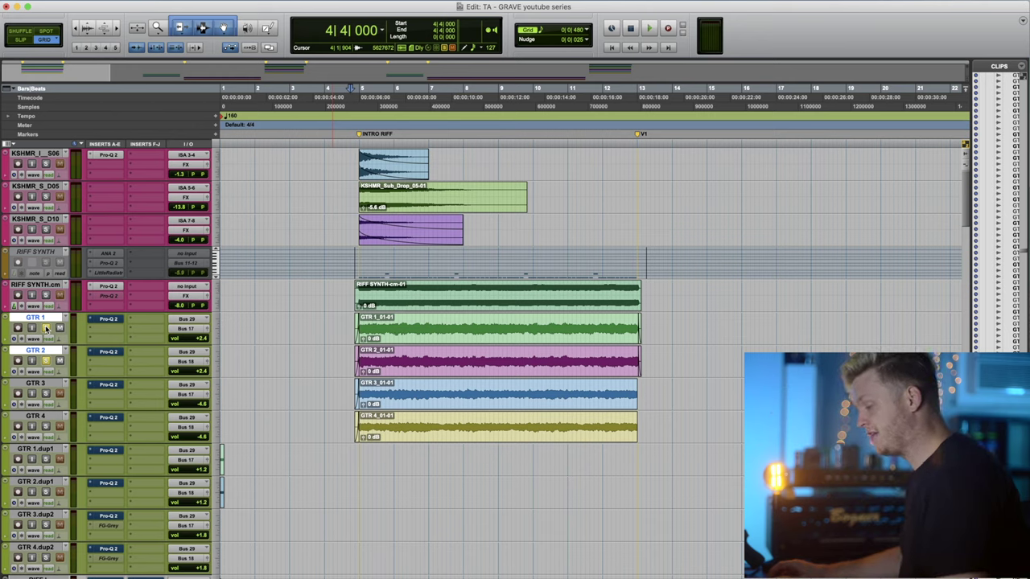
key(space)
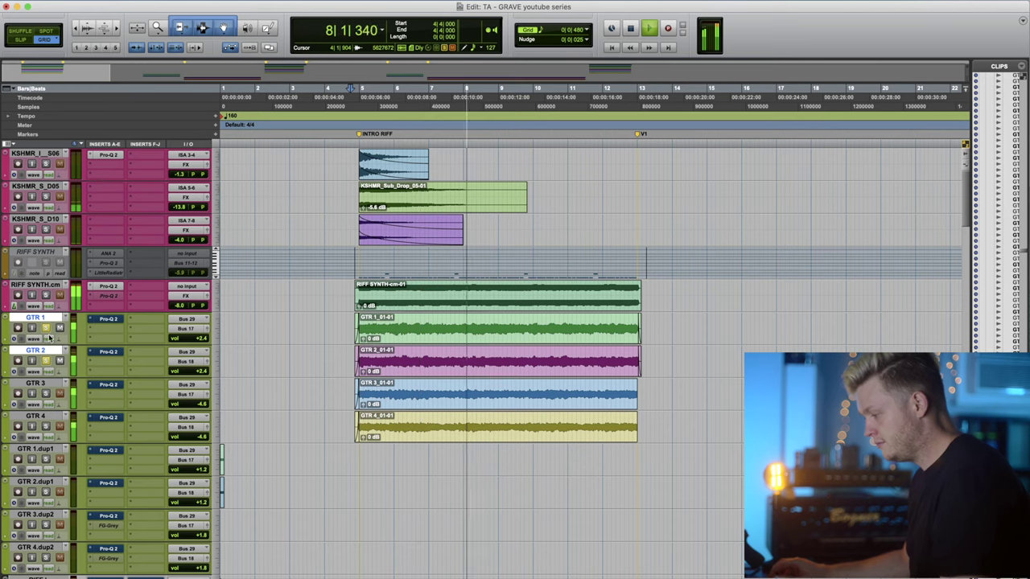
key(space)
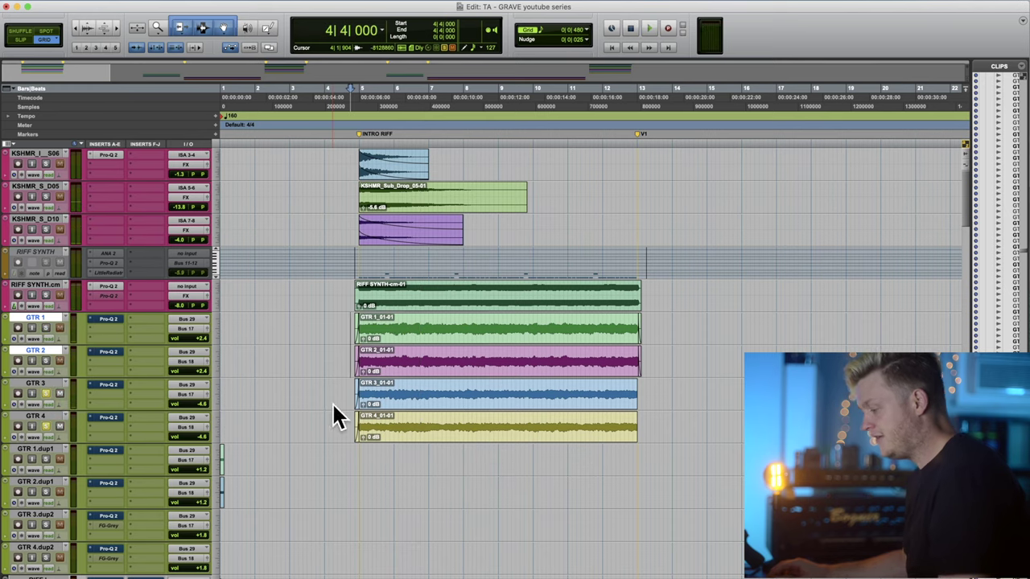
drag(347, 426, 349, 385)
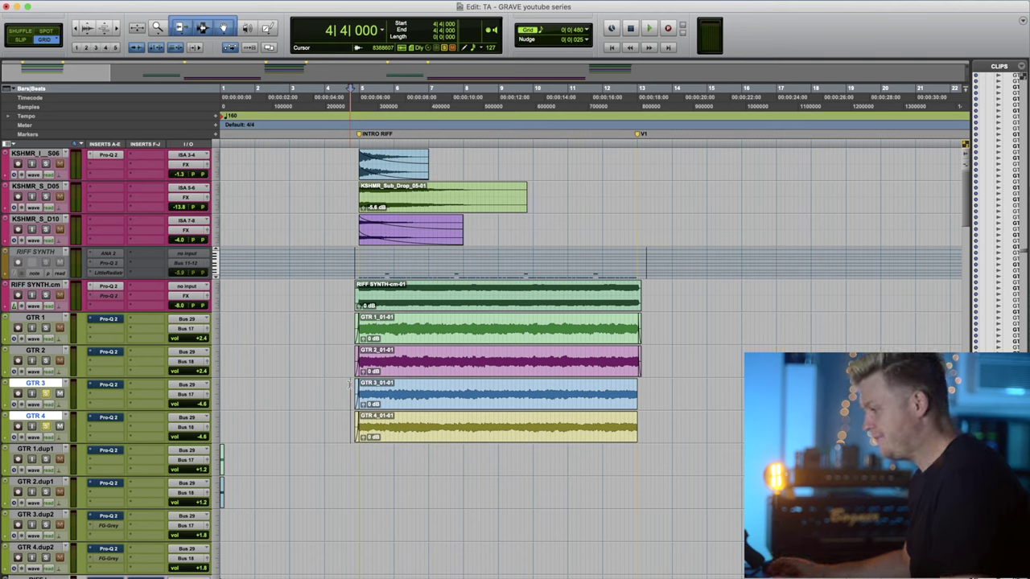
key(space)
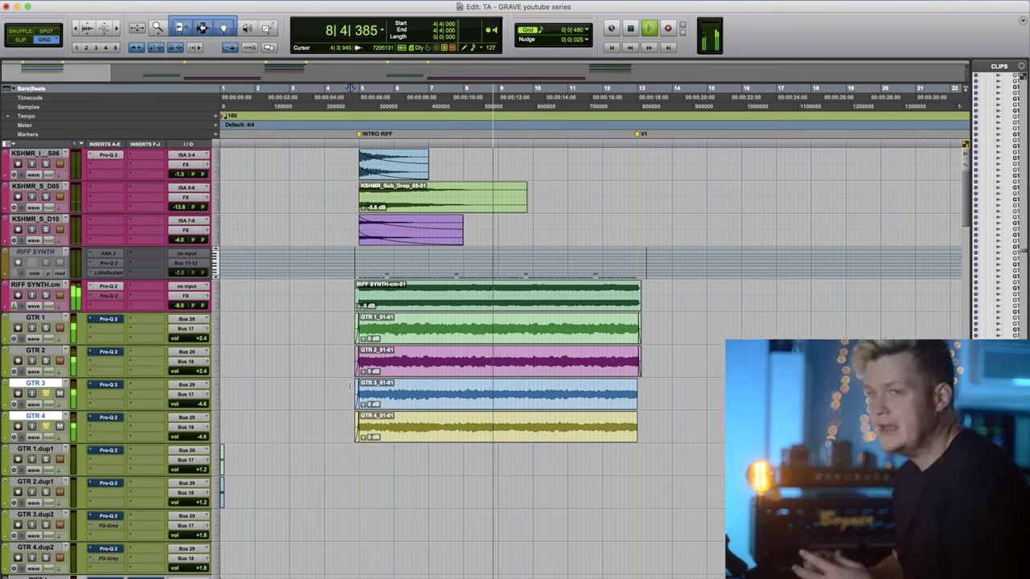
key(space)
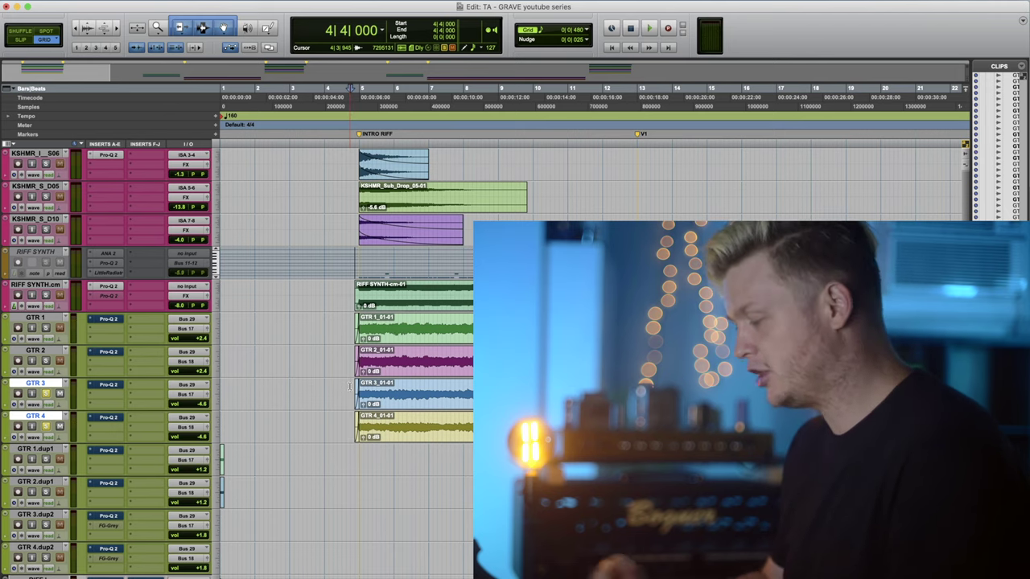
Put the edit point back at the GTR 1/2 clip starts and open GTR 1's Pro-Q 2 EQ.
drag(348, 325, 348, 362)
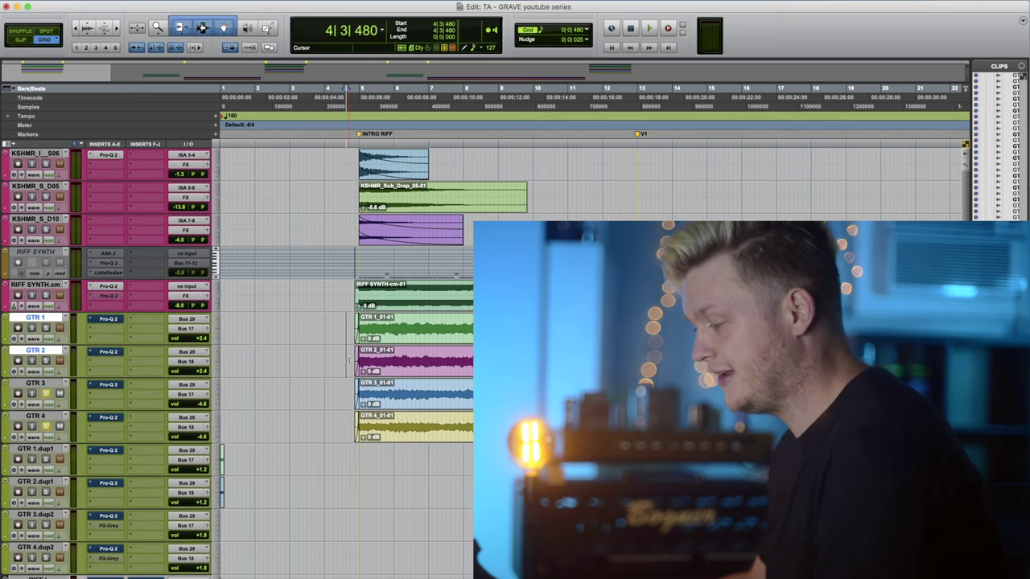
click(351, 362)
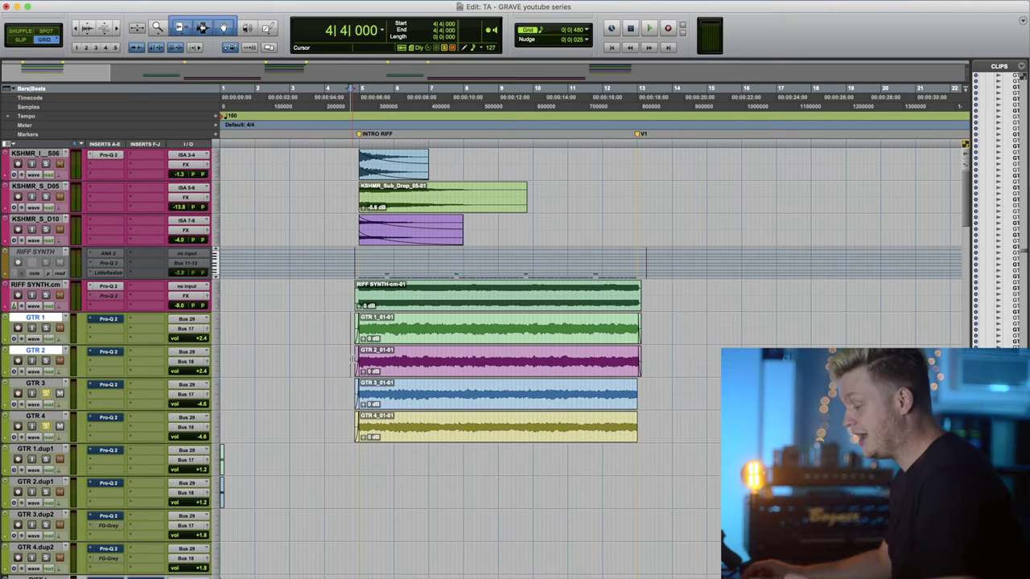
click(408, 326)
click(397, 403)
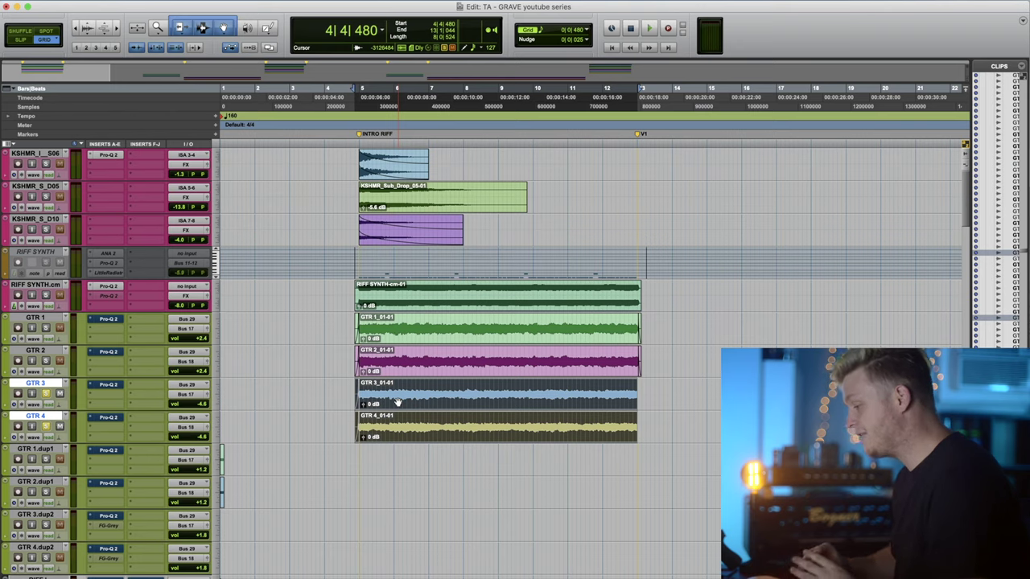
click(394, 334)
scroll(394, 334, right, 1)
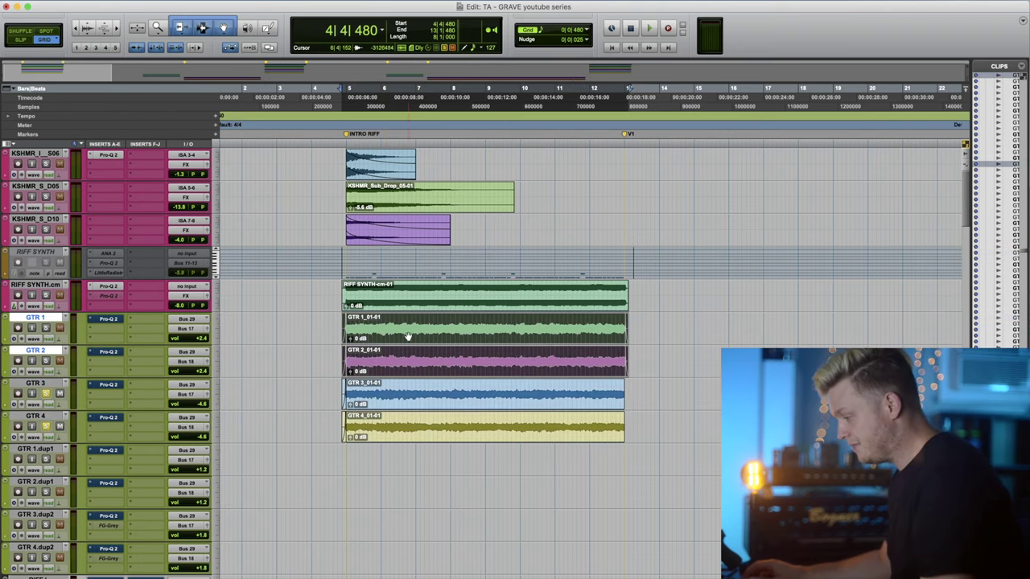
click(332, 322)
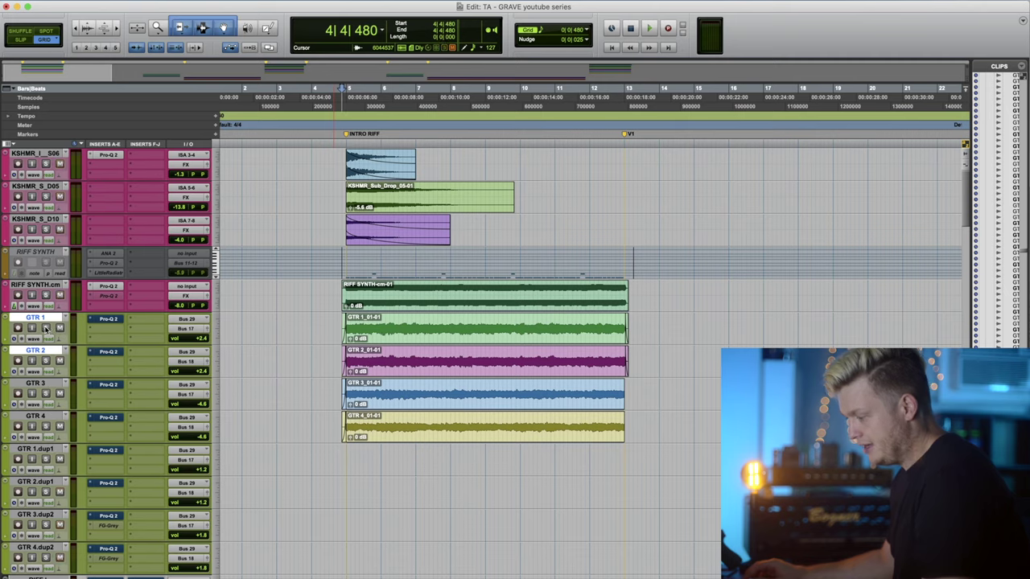
click(109, 320)
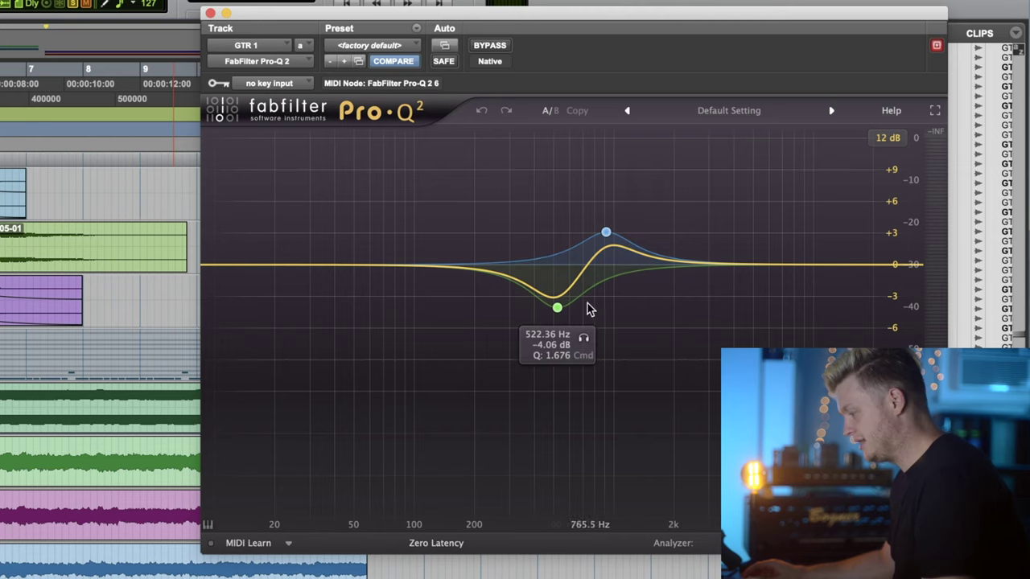
Play GTR 1 through its Pro-Q 2, with its cut near 522 Hz and boost near 917 Hz.
key(space)
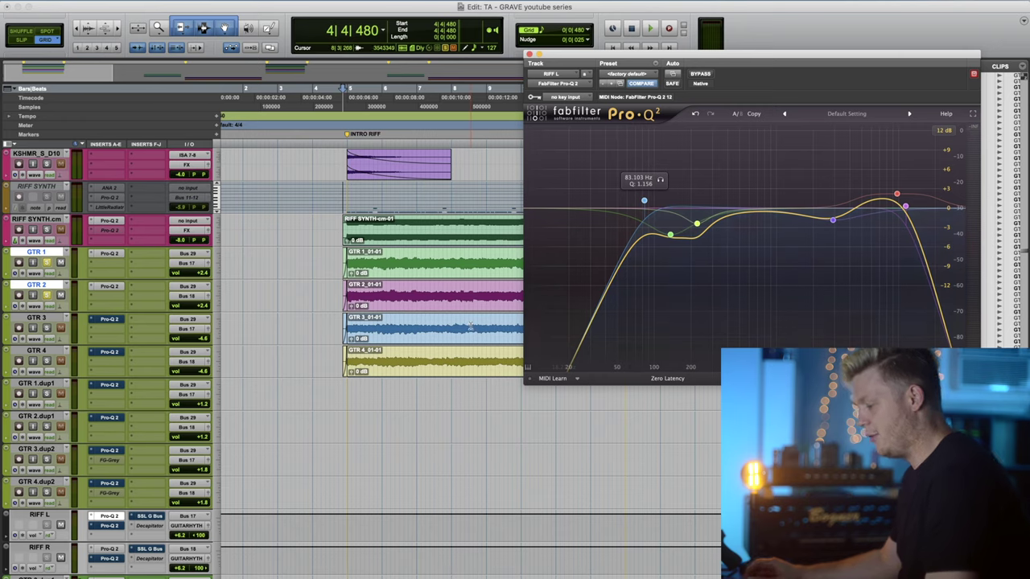
Compare RIFF L's Pro-Q 2 against bypass, lower the ~2.9 kHz band to -1.87 dB, and replay.
key(space)
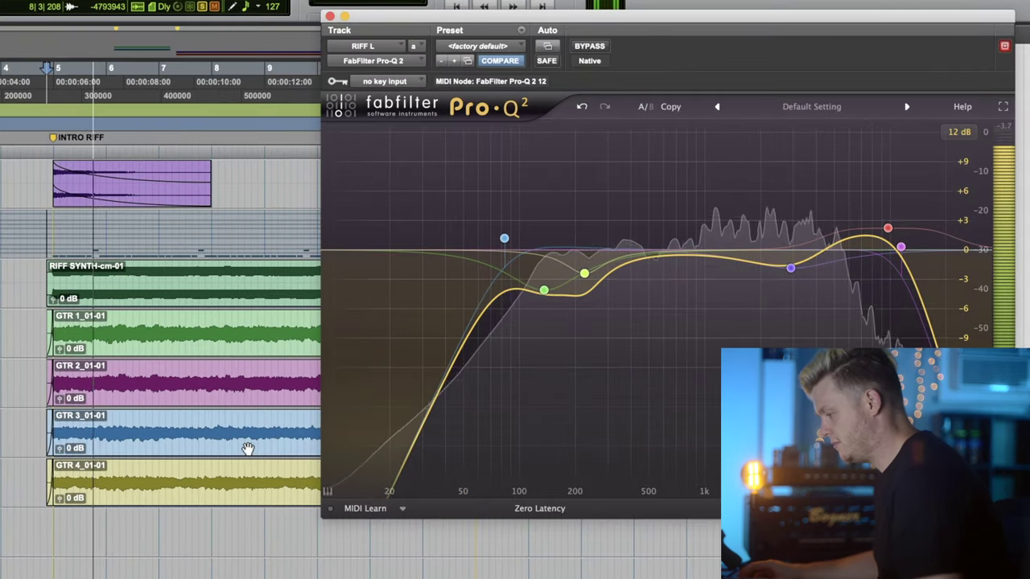
click(590, 46)
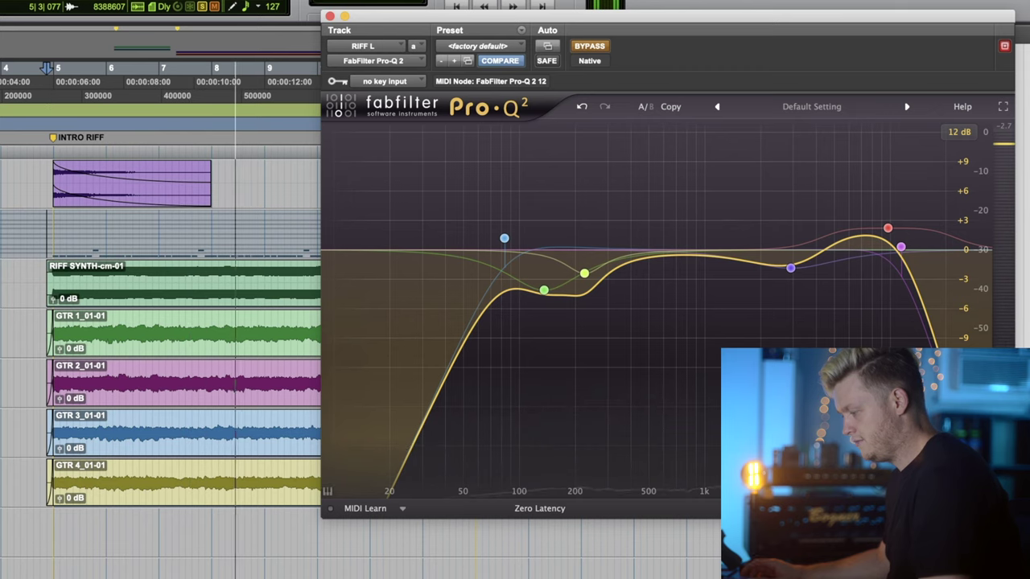
click(589, 46)
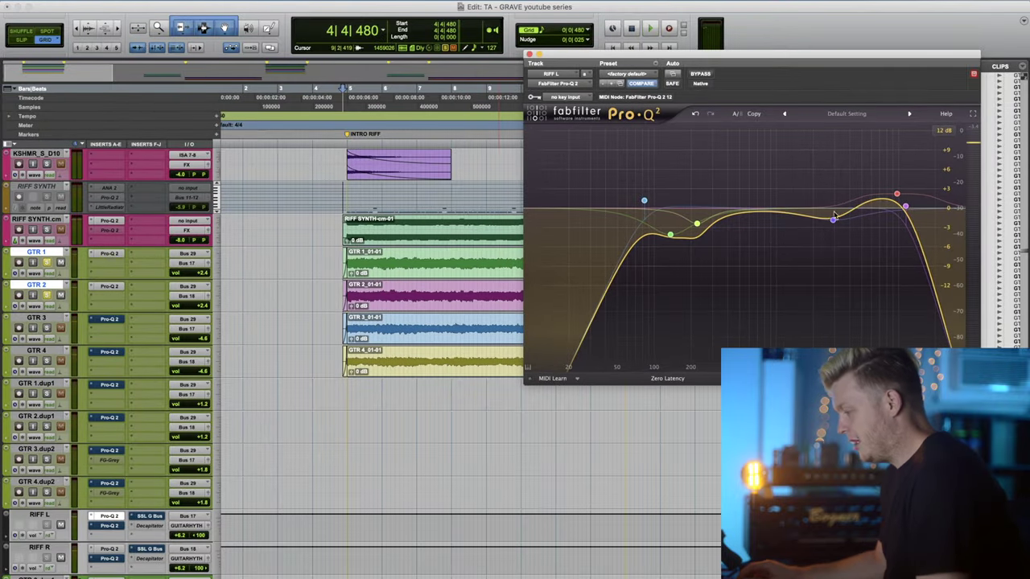
drag(835, 218, 835, 222)
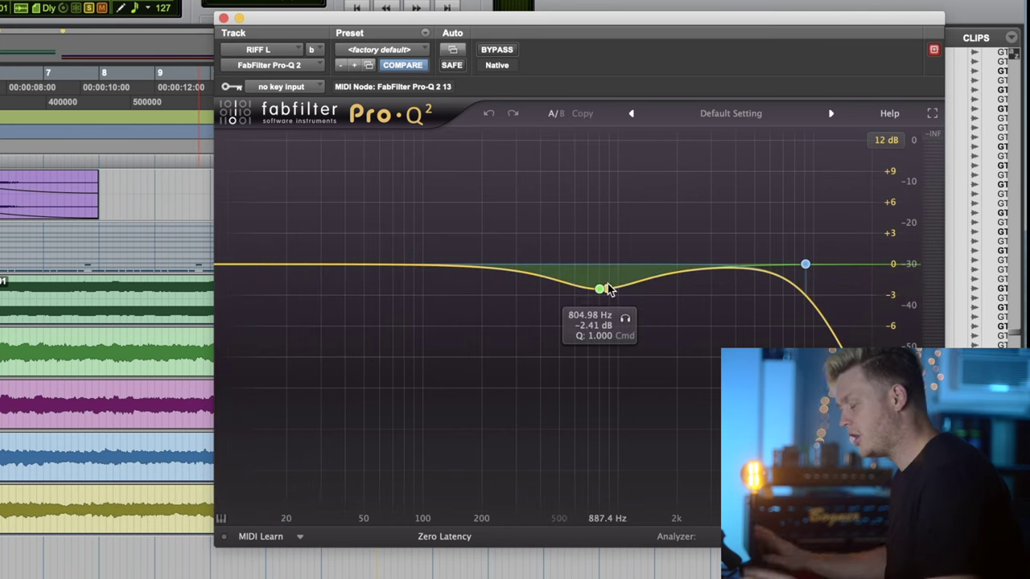
click(806, 264)
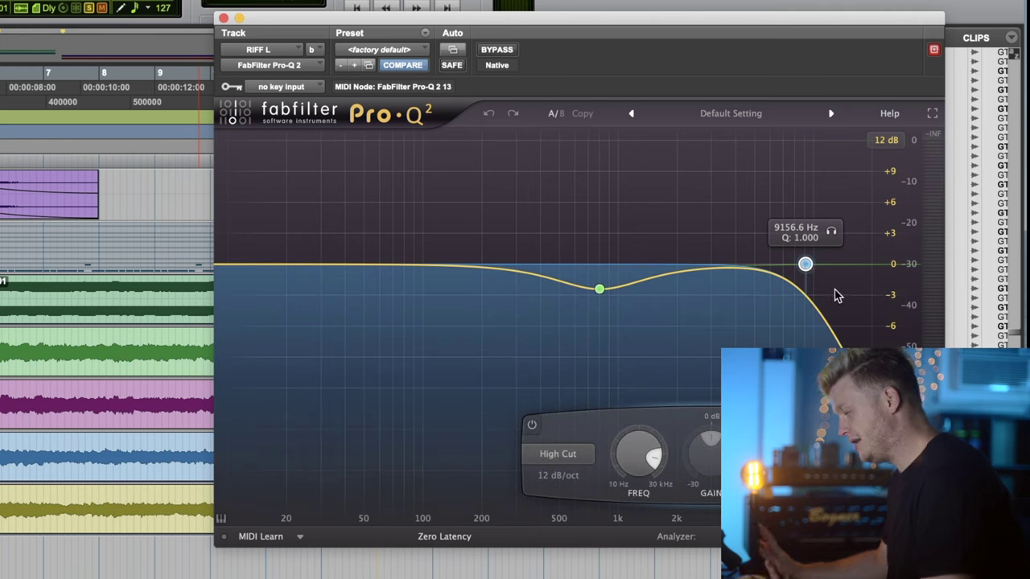
key(space)
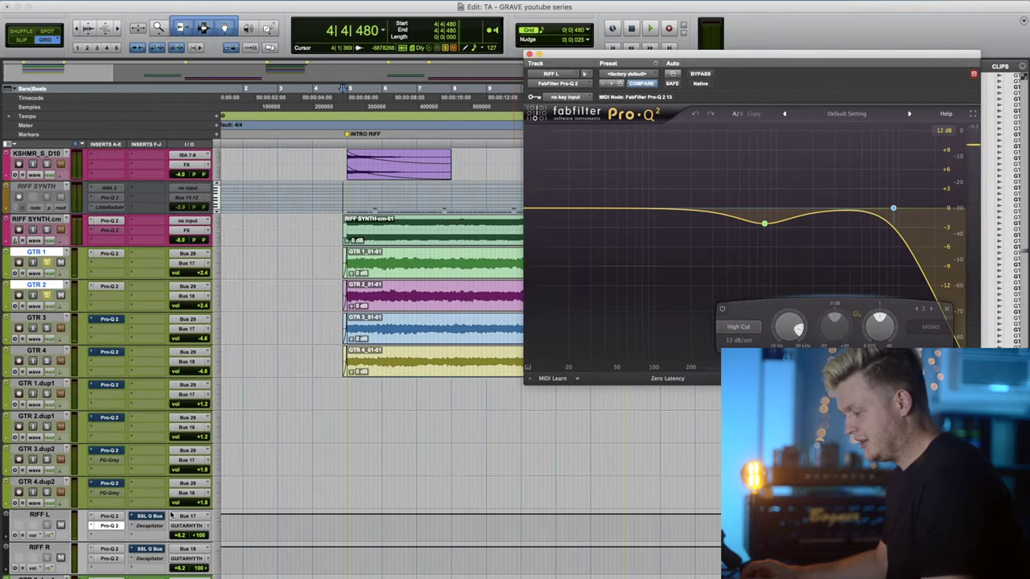
Open the SSL G Bus compressor insert on RIFF L.
click(156, 517)
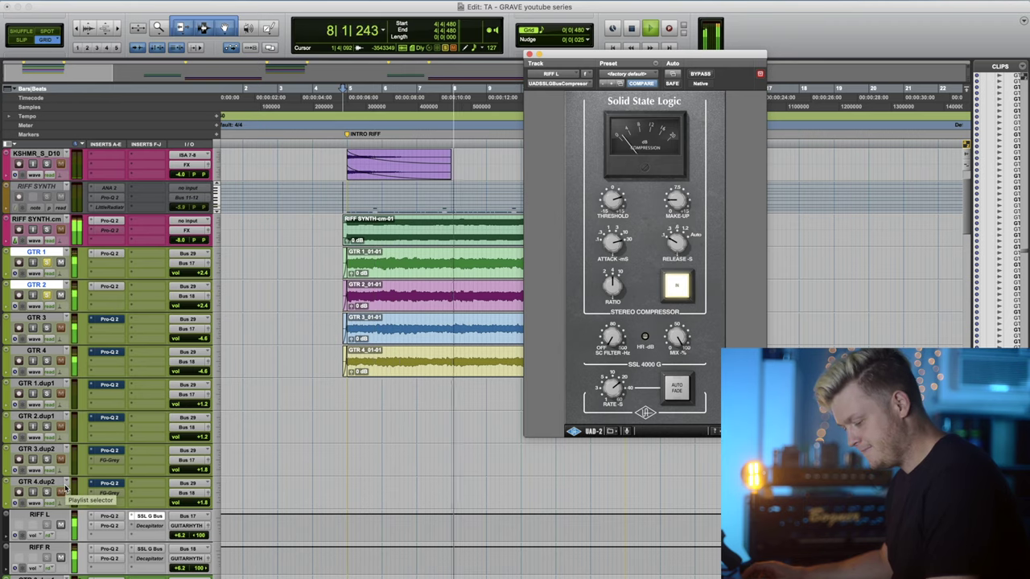
Open the Sie-Q on the GUITAR RHYTHM bus and take it out of bypass.
key(super+equal)
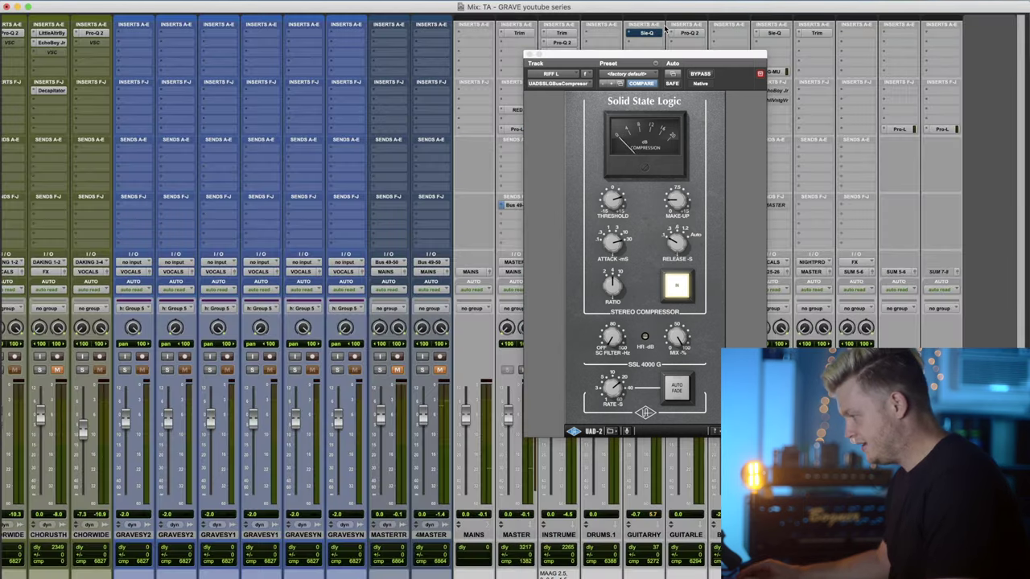
click(657, 33)
key(super+equal)
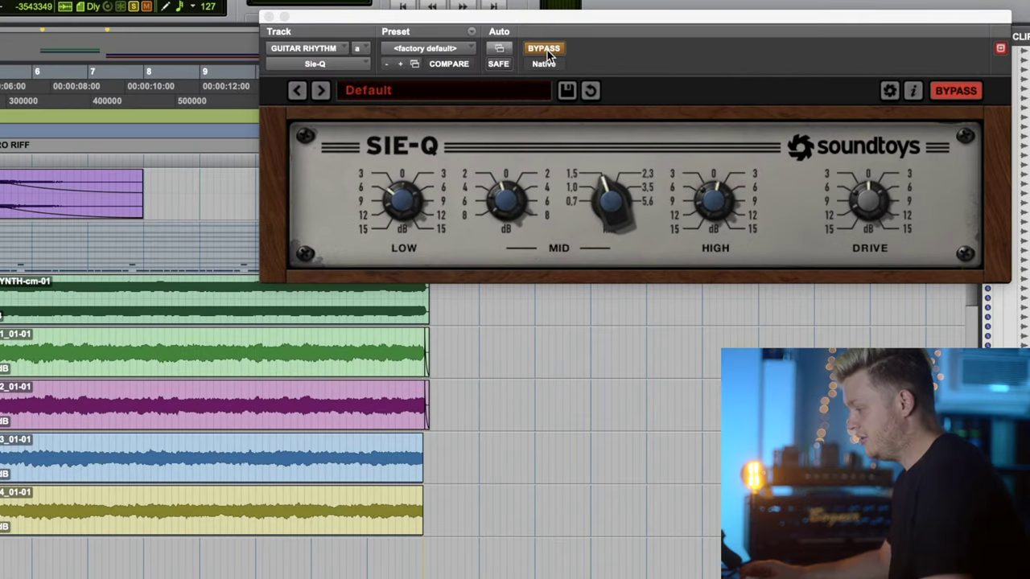
click(545, 50)
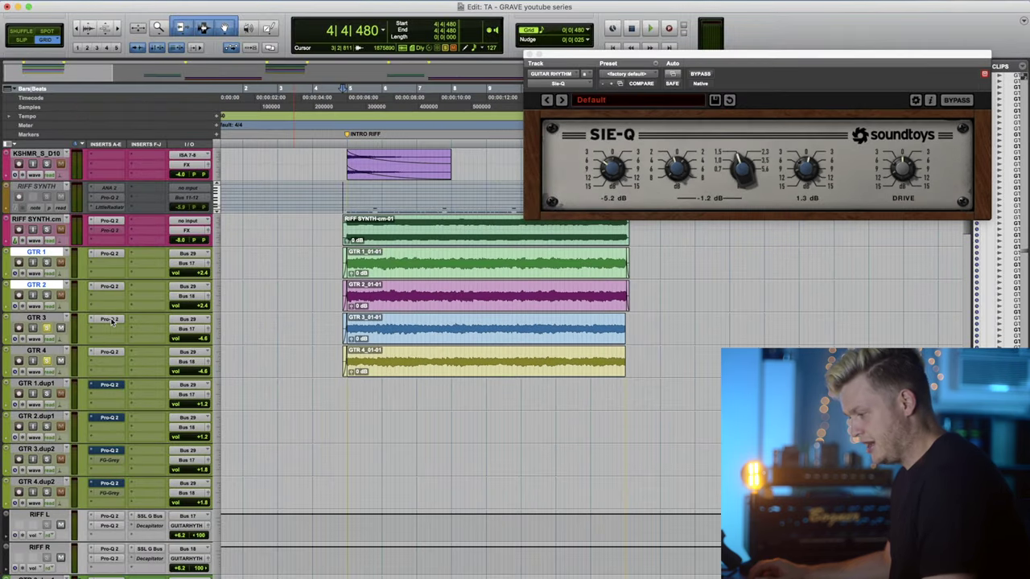
click(110, 320)
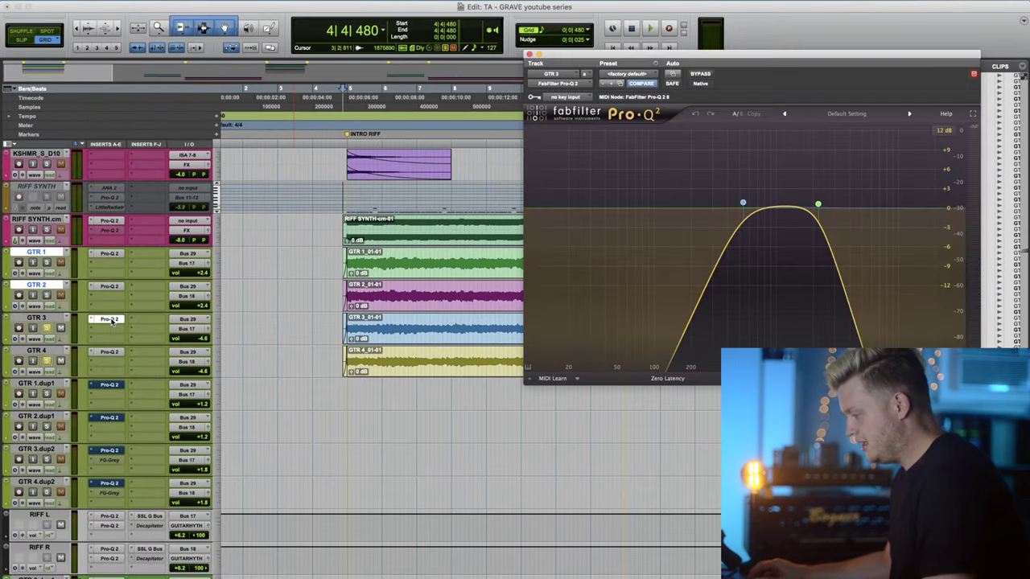
click(766, 210)
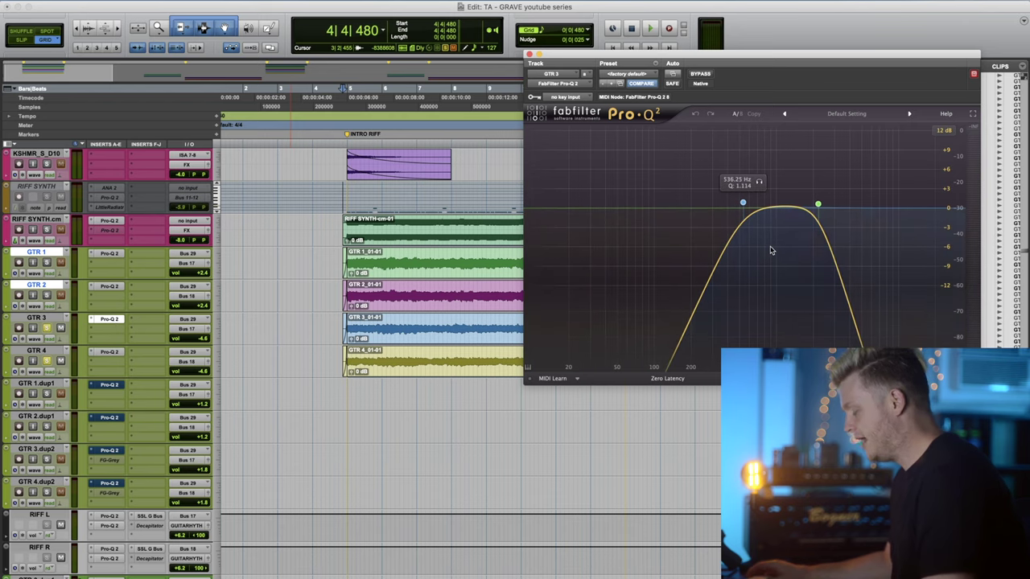
key(space)
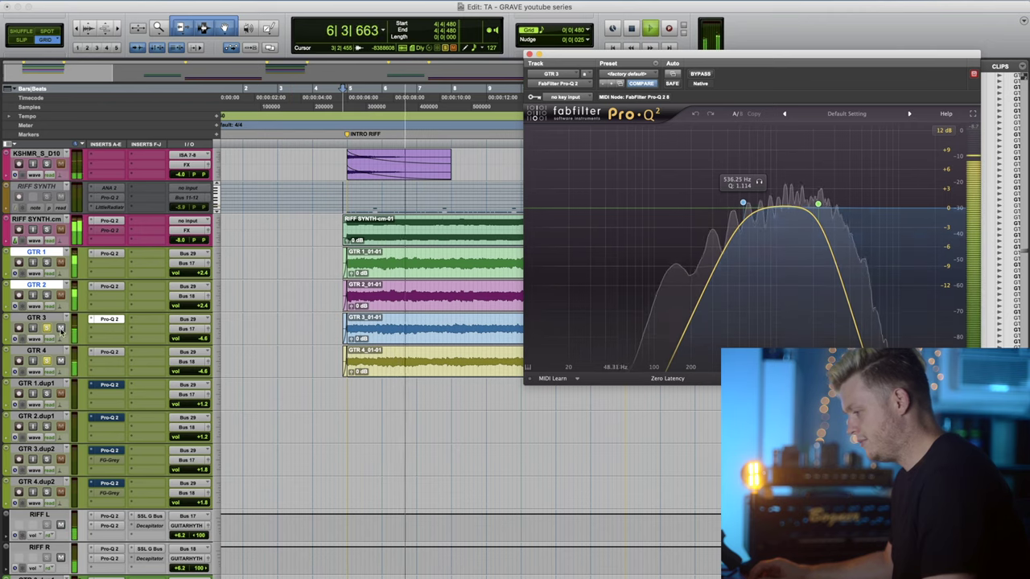
click(46, 296)
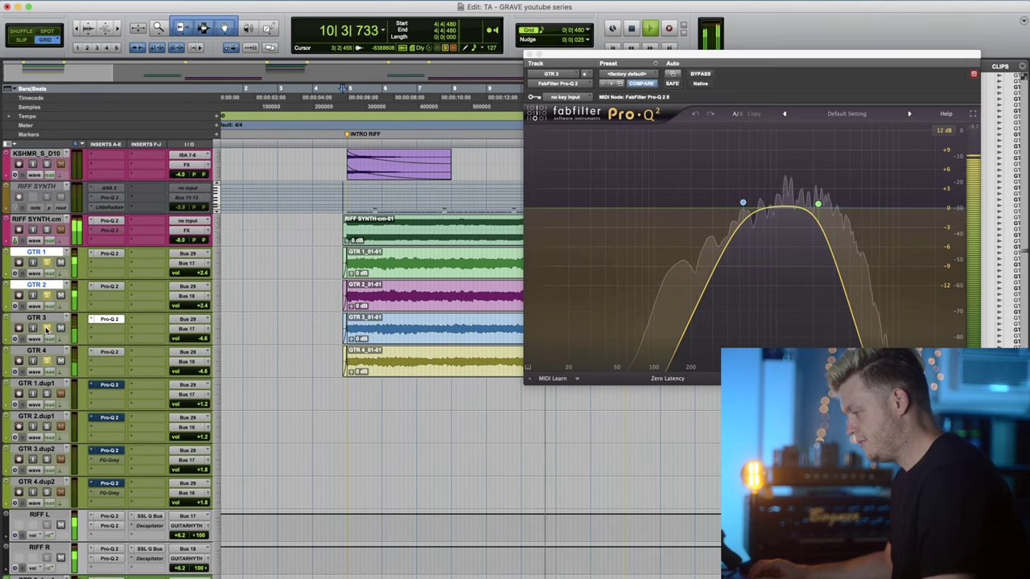
key(space)
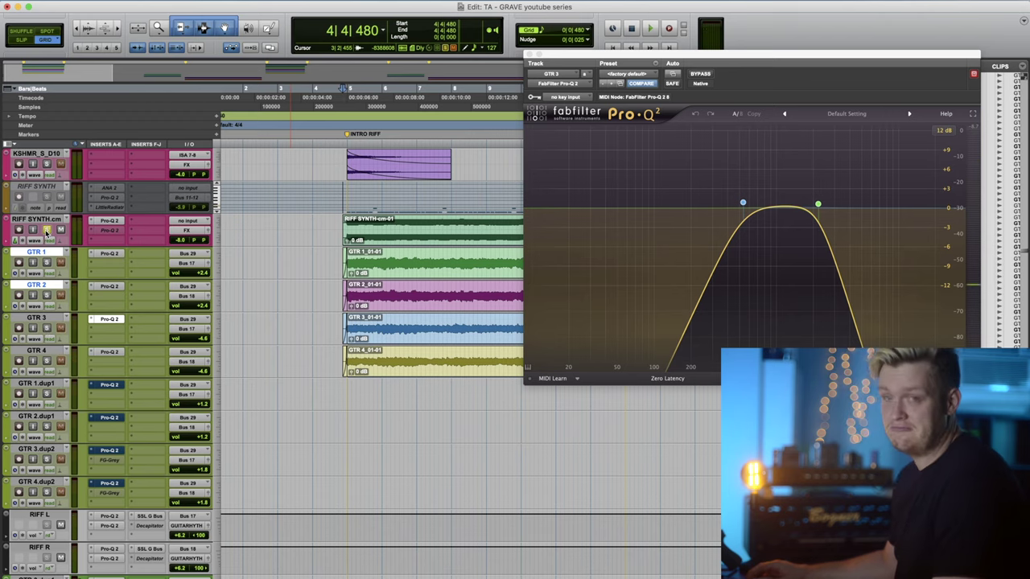
key(space)
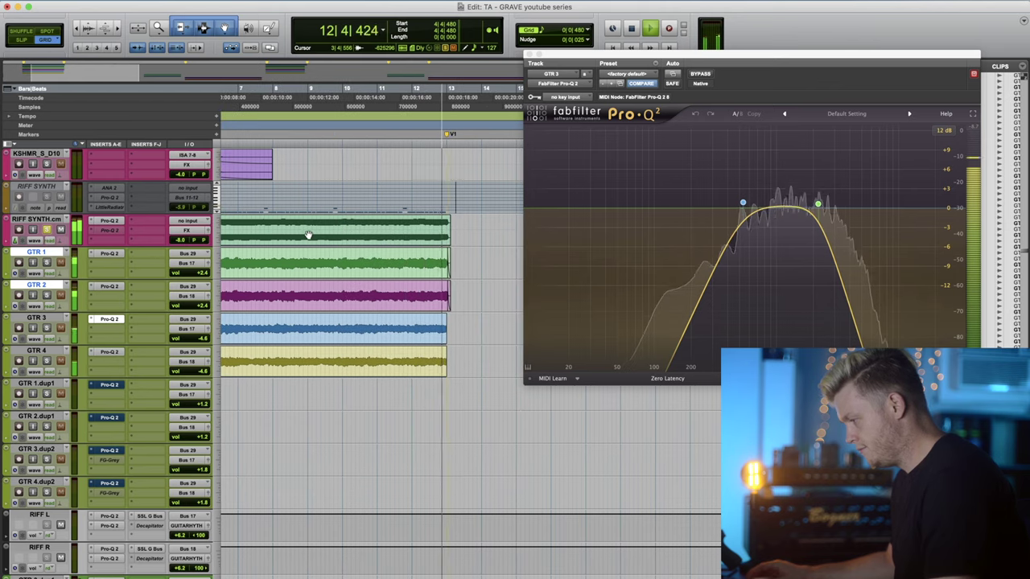
key(space)
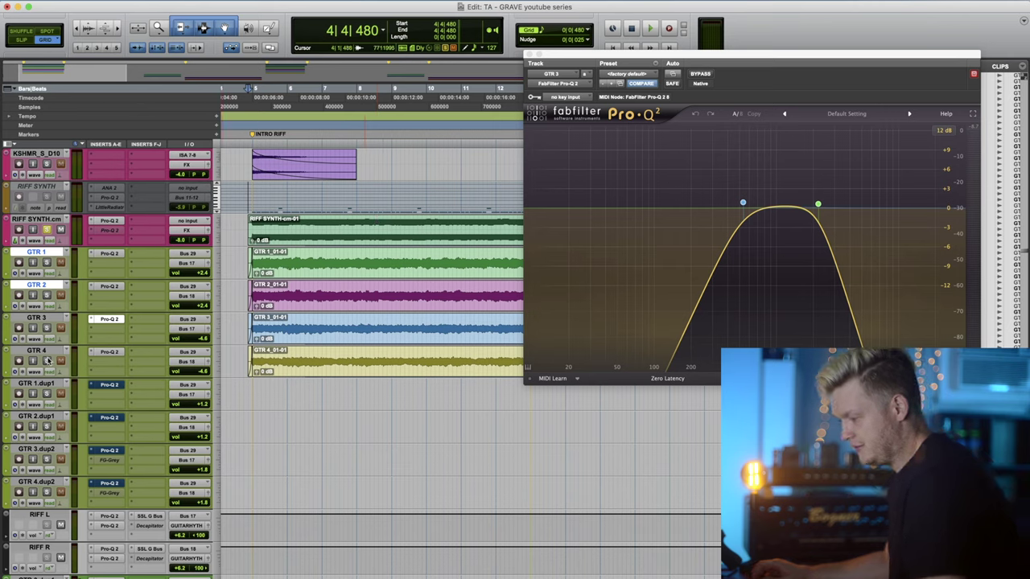
key(space)
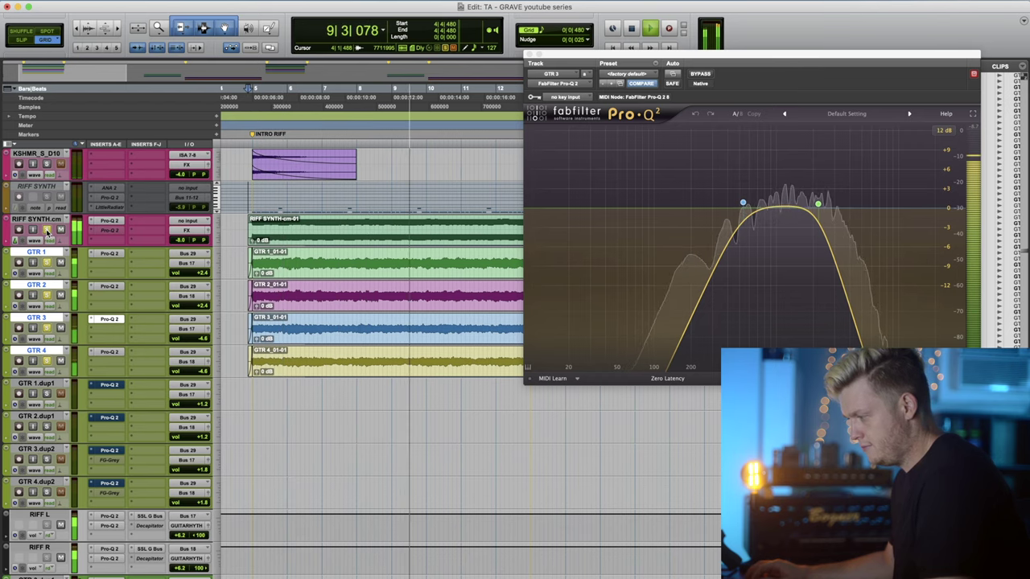
key(space)
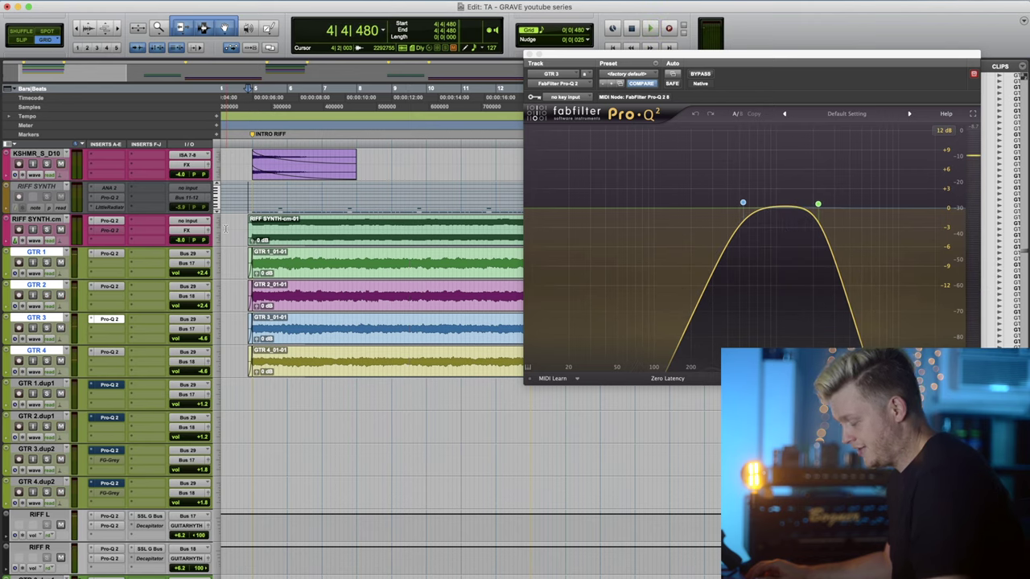
key(space)
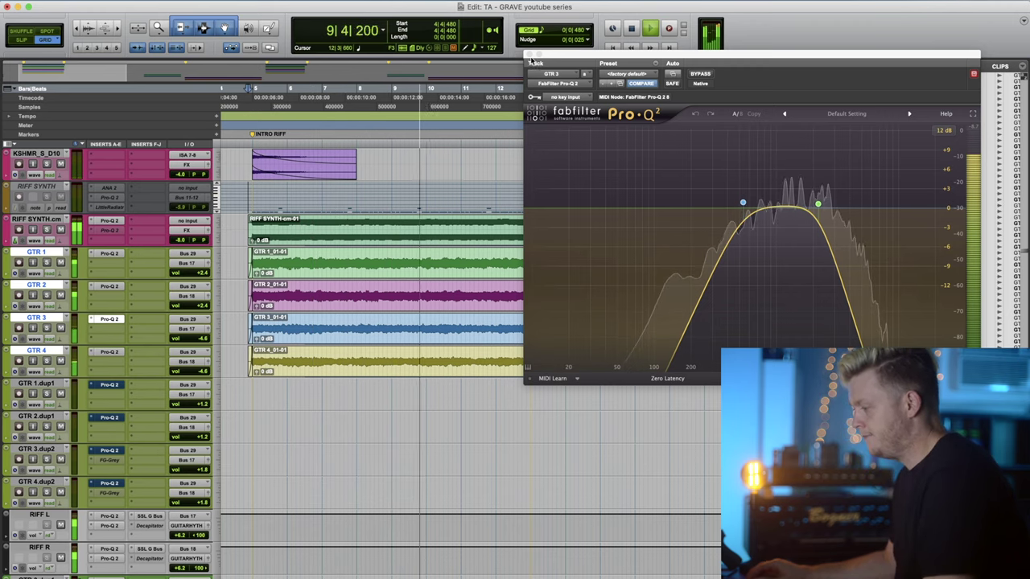
Close GTR 3's EQ and play the GTR 1.dup1/GTR 2.dup1 section from bar 28 twice.
click(529, 56)
key(space)
scroll(573, 319, right, 10)
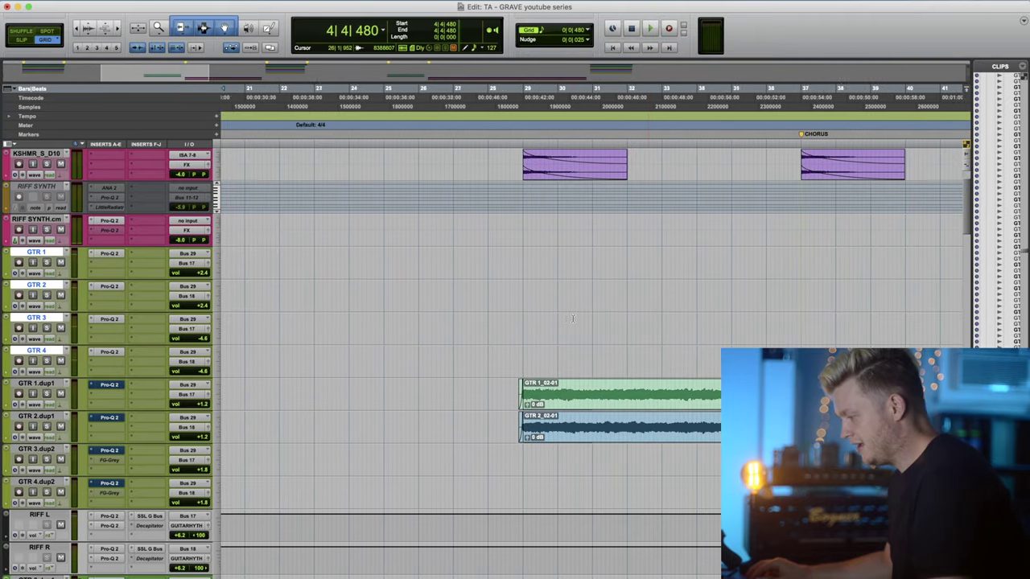
scroll(573, 319, right, 3)
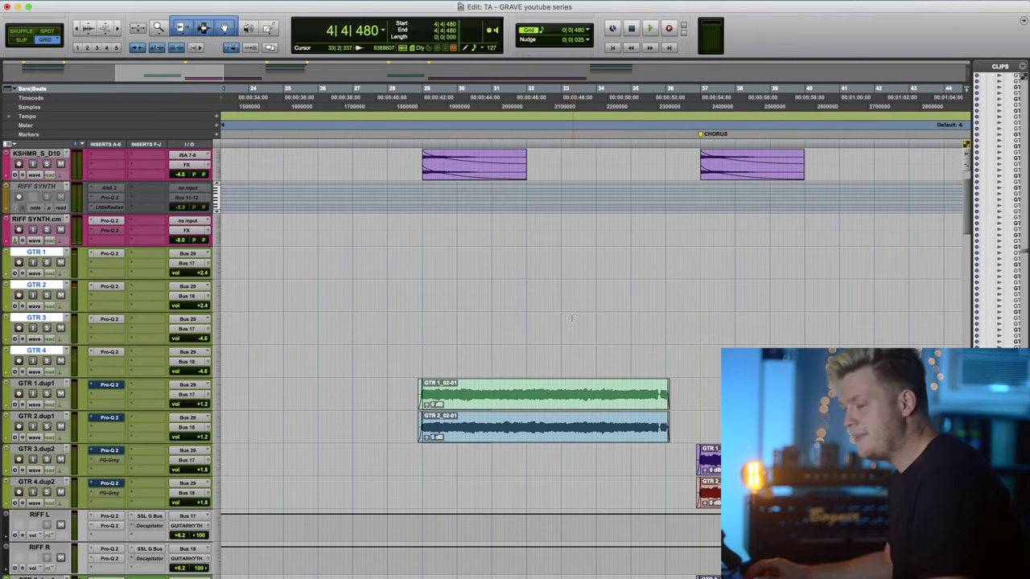
click(414, 351)
key(space)
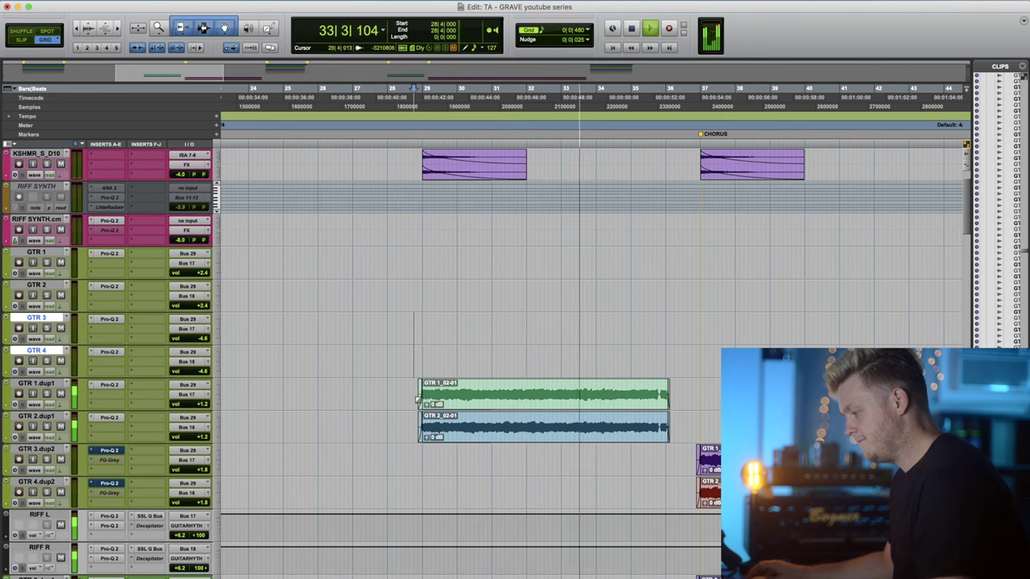
key(space)
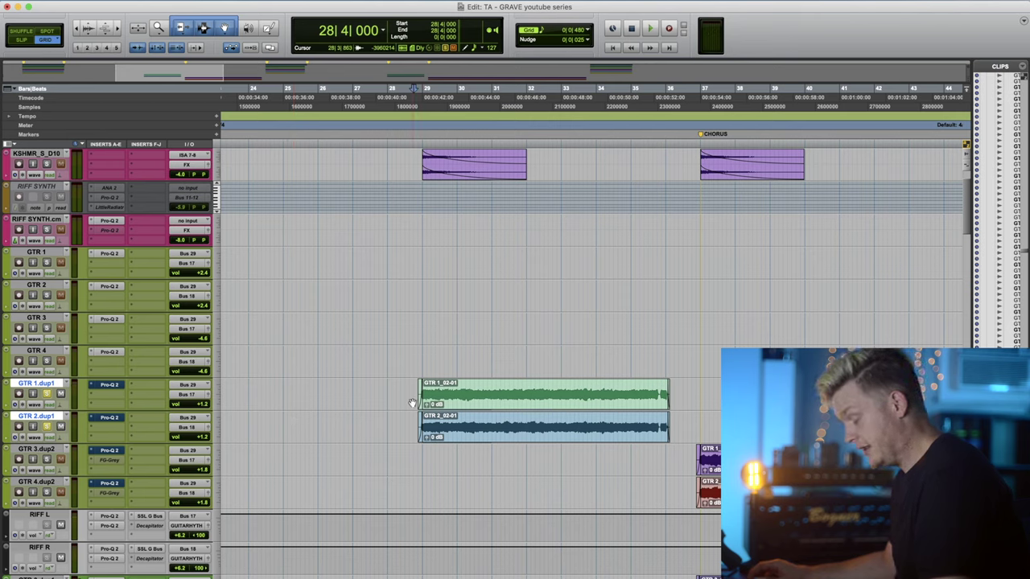
key(space)
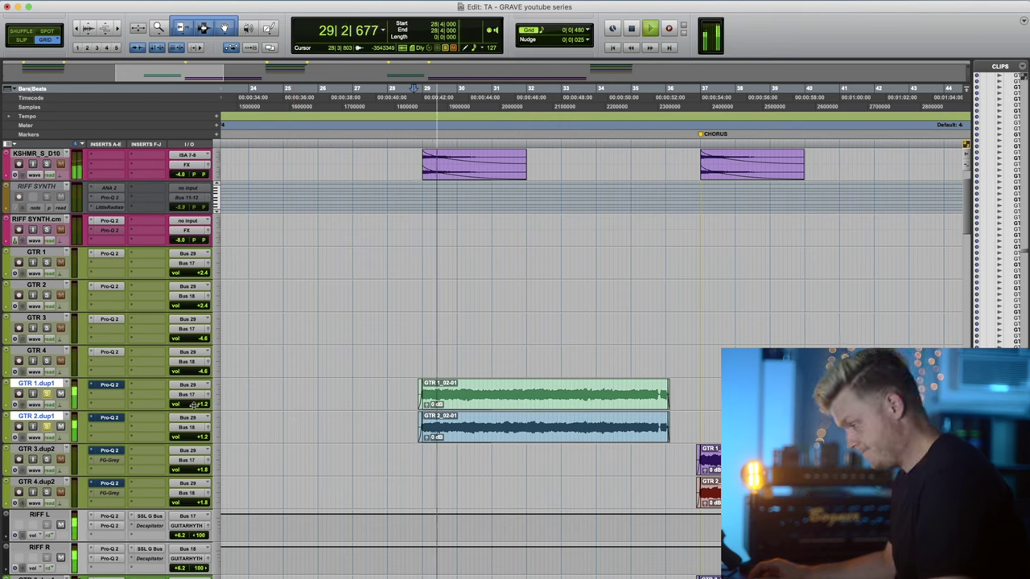
Open GTR 1.dup1's Pro-Q 2 EQ and play the chorus from bar 36 through it.
click(109, 386)
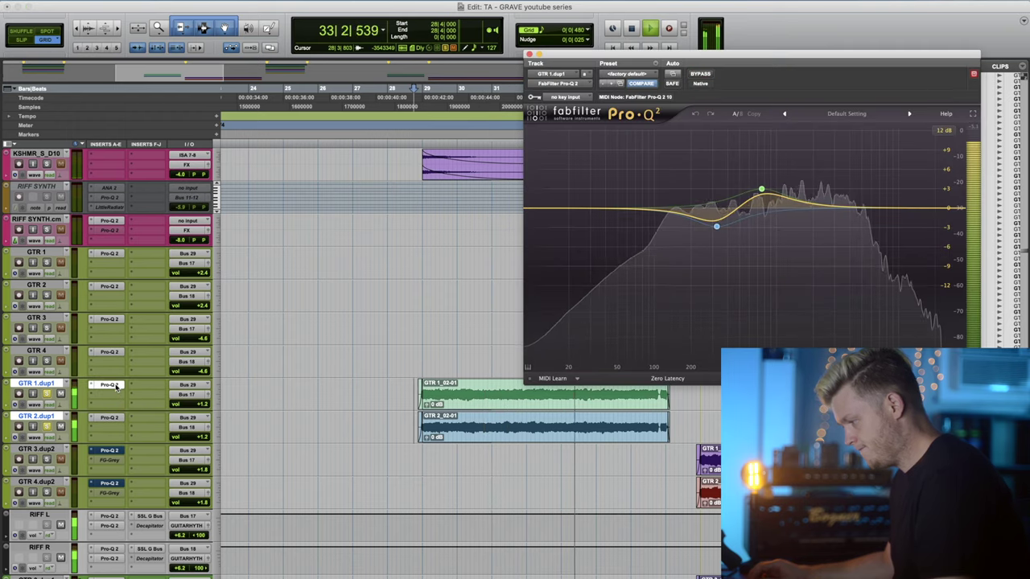
key(space)
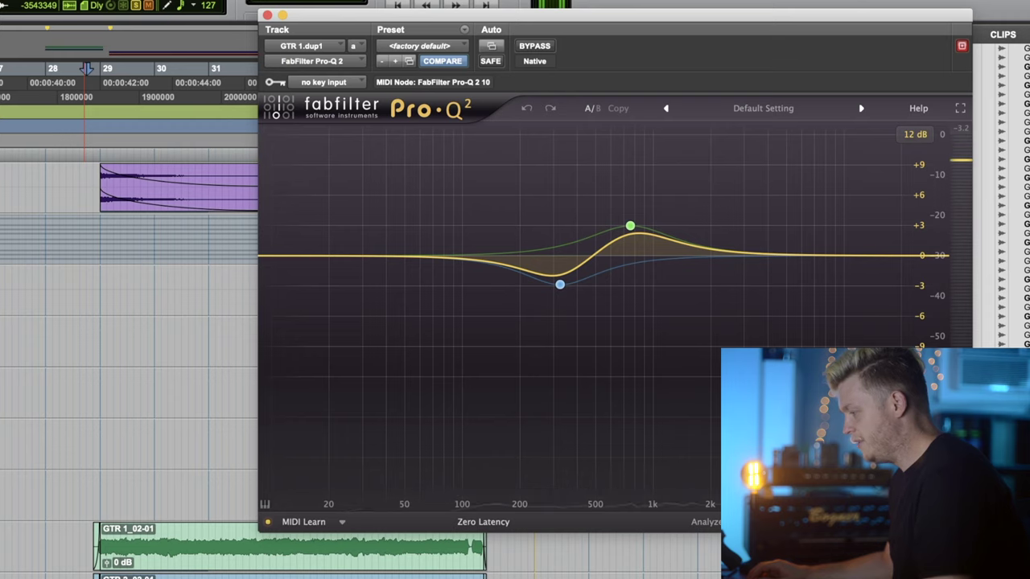
click(86, 576)
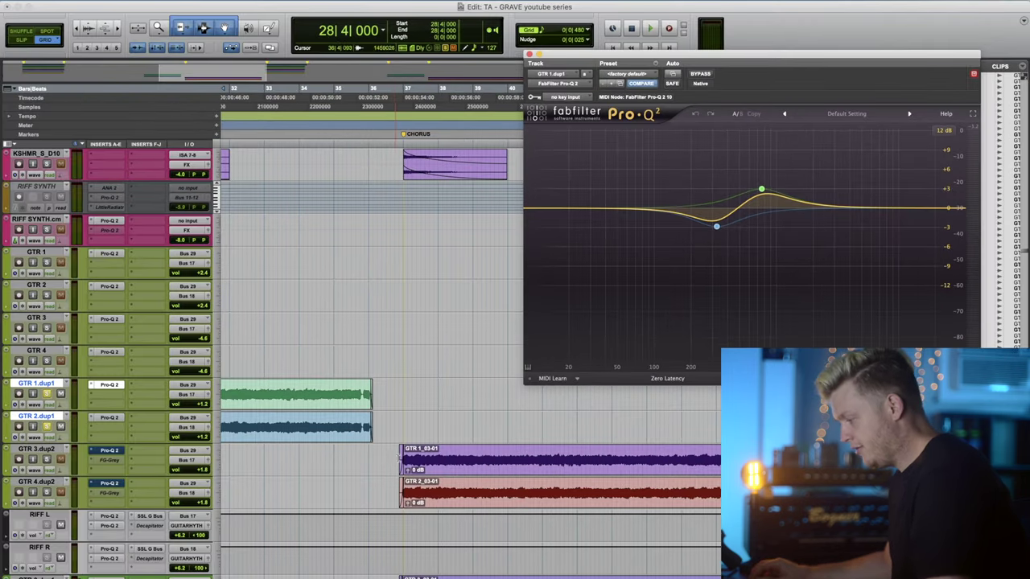
drag(399, 457, 382, 485)
scroll(382, 452, down, 1)
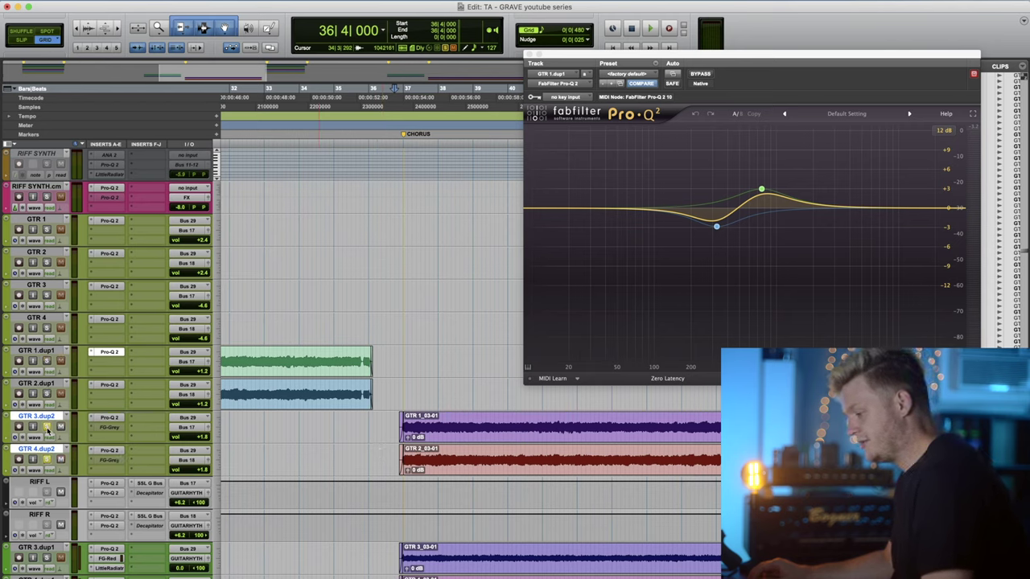
key(space)
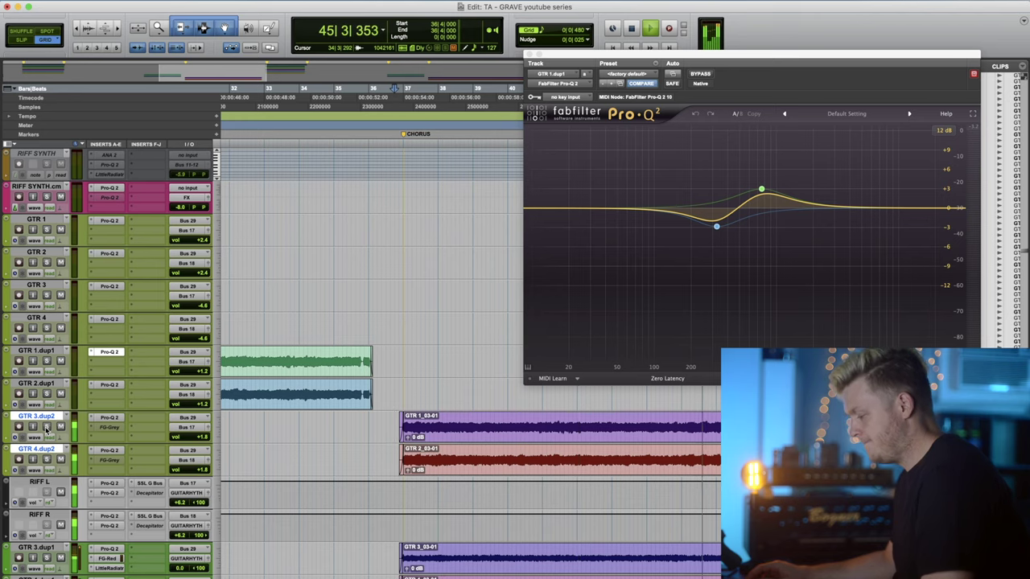
key(space)
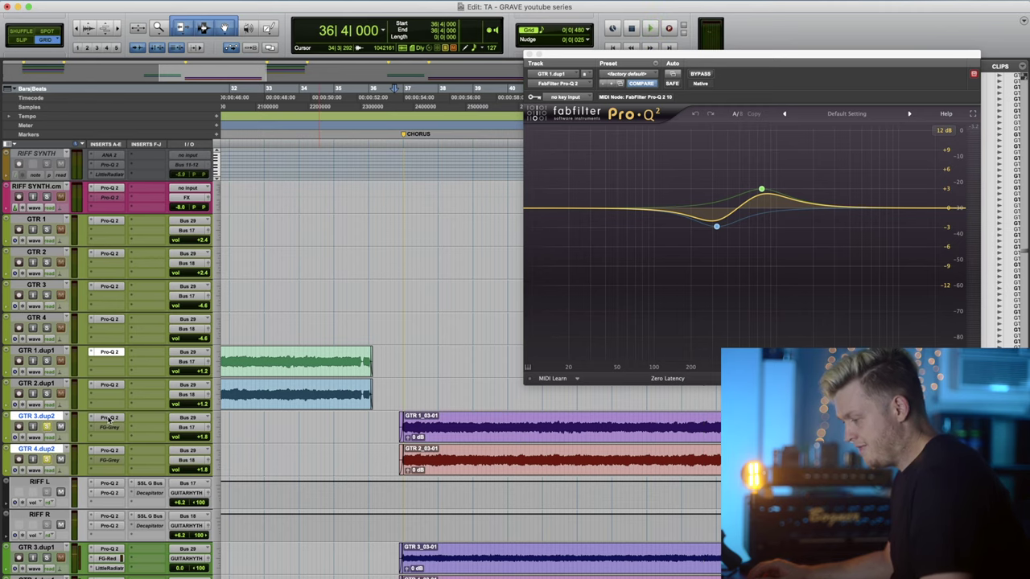
Open GTR 3.dup2's Pro-Q 2 and play the bar 36 chorus through its band-pass curve.
click(109, 419)
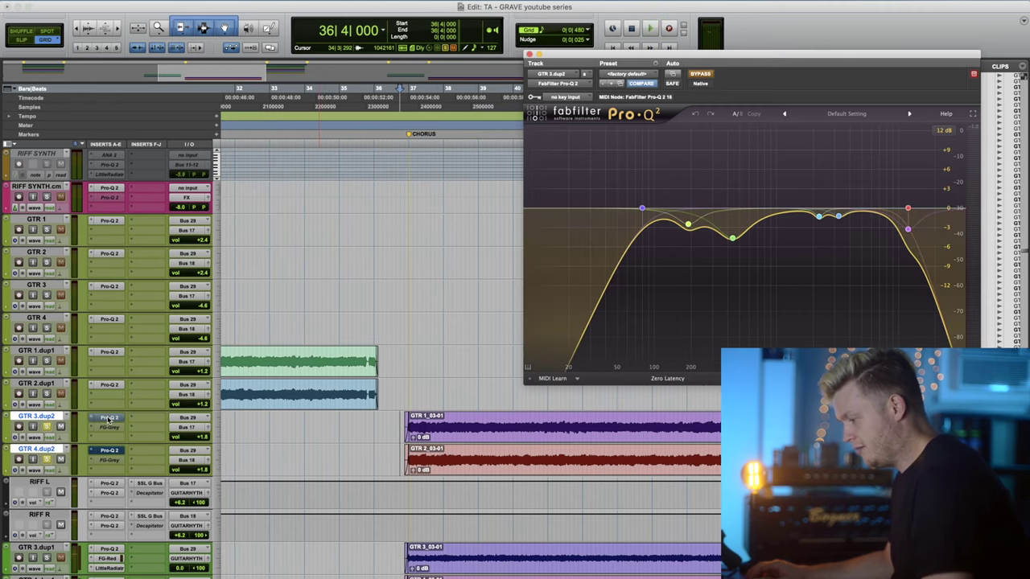
key(space)
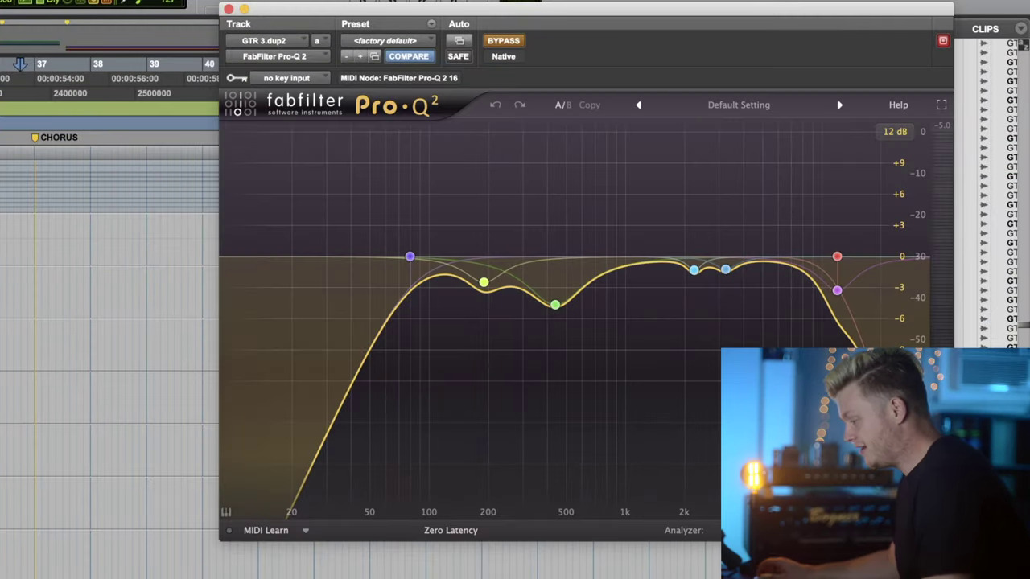
mouse_move(477, 276)
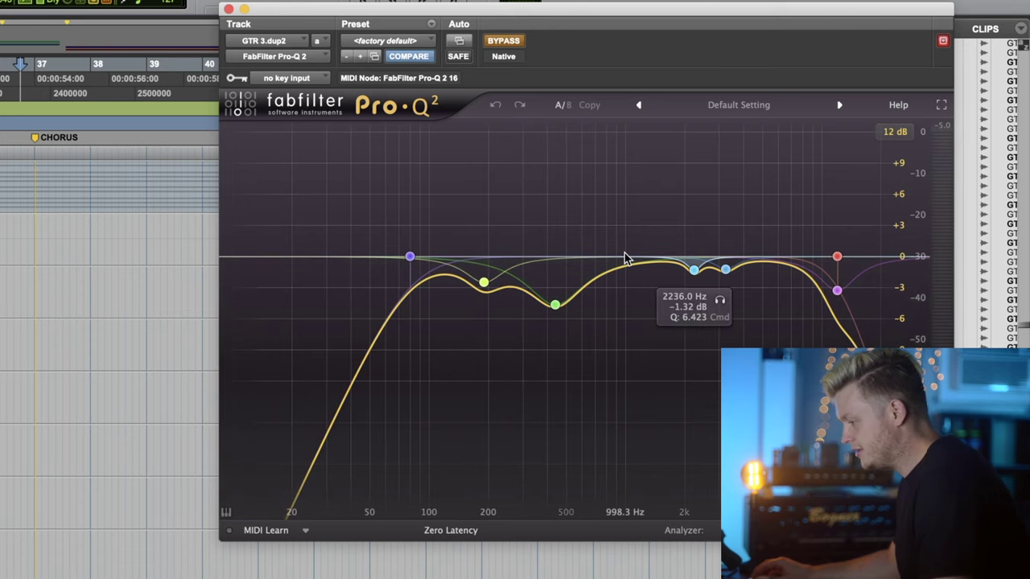
key(space)
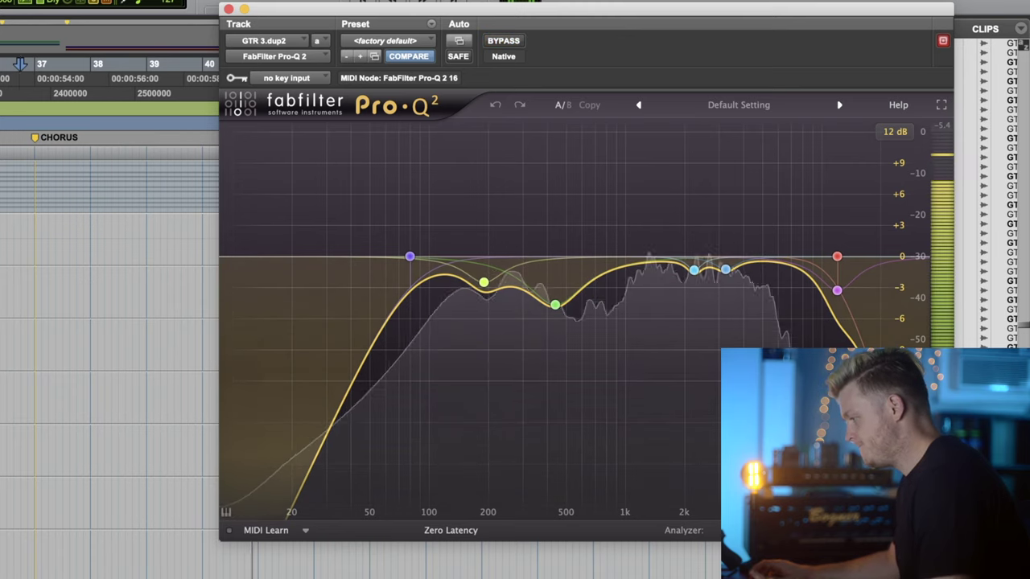
key(space)
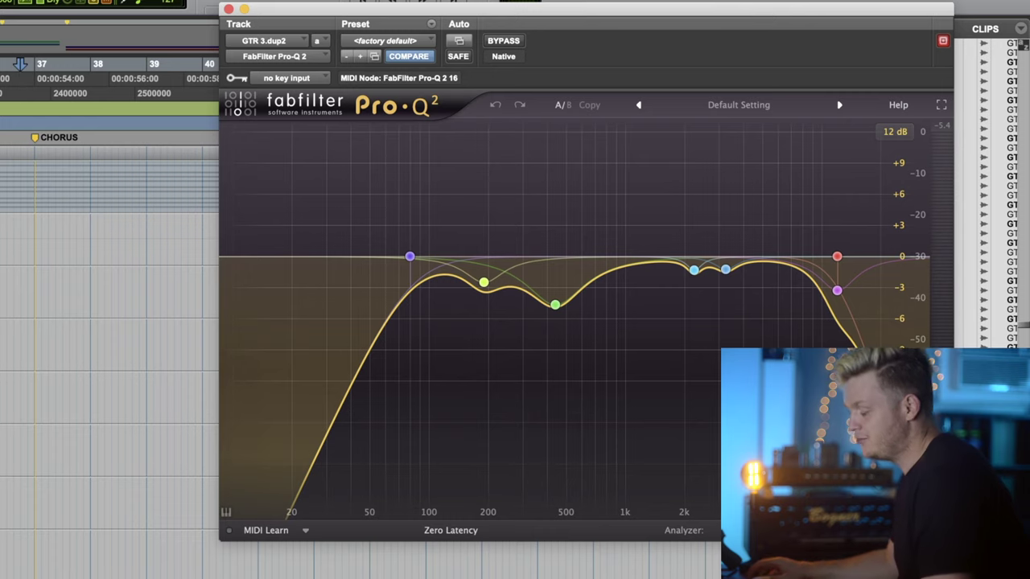
key(space)
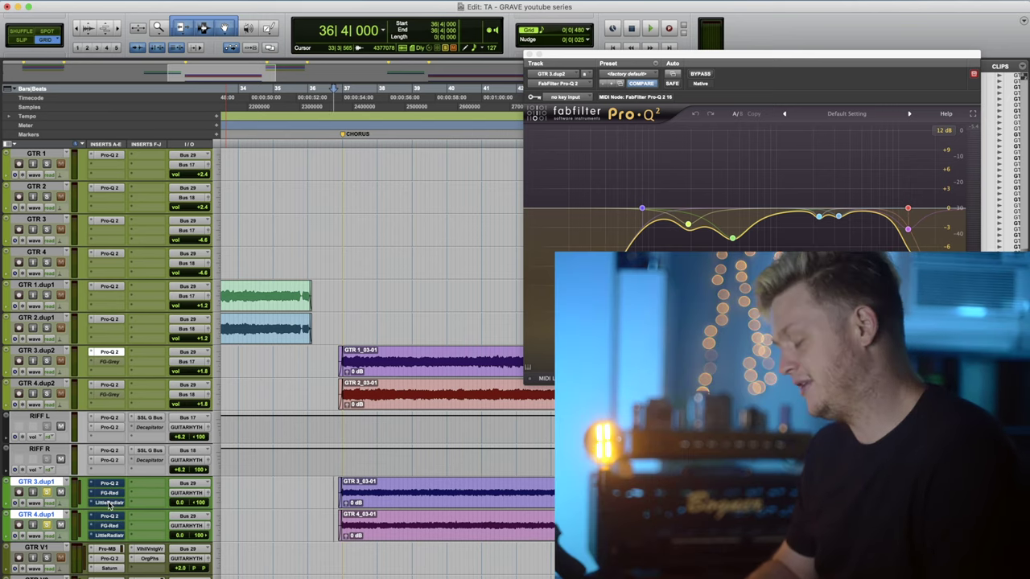
scroll(134, 504, up, 1)
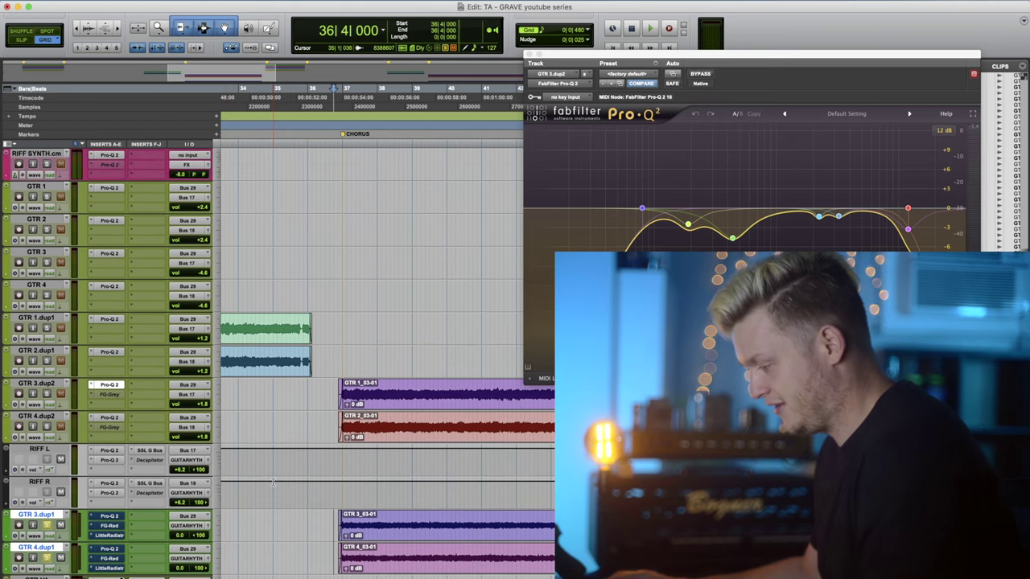
key(space)
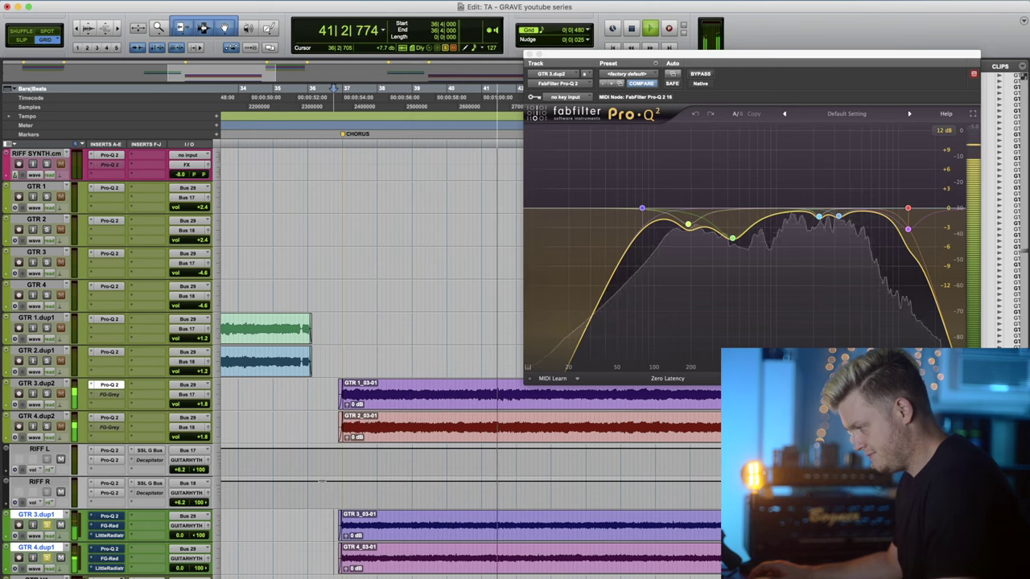
key(space)
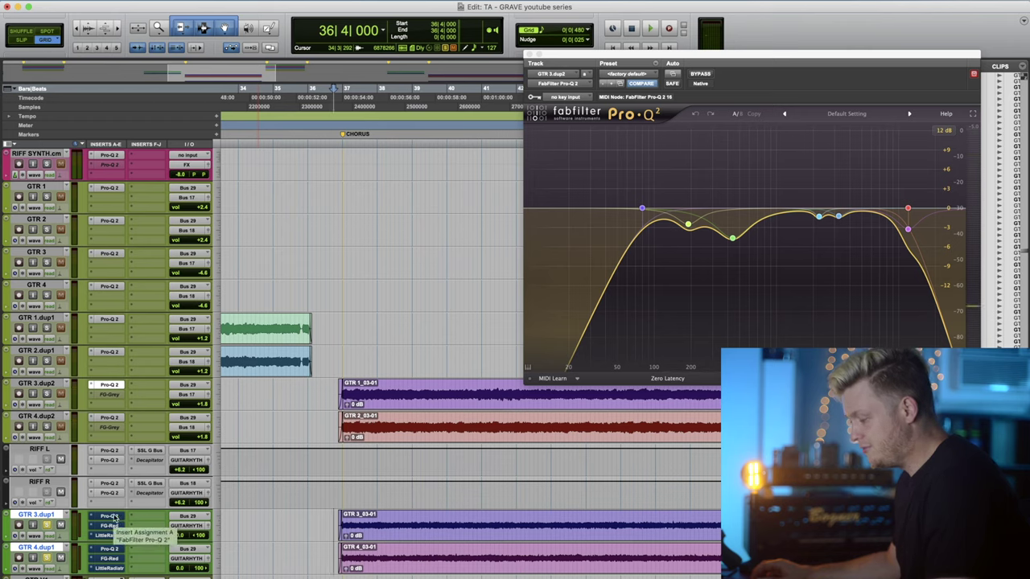
Open GTR 3.dup1's Pro-Q 2 and compare it bypassed and active during bar 36 playback.
click(112, 518)
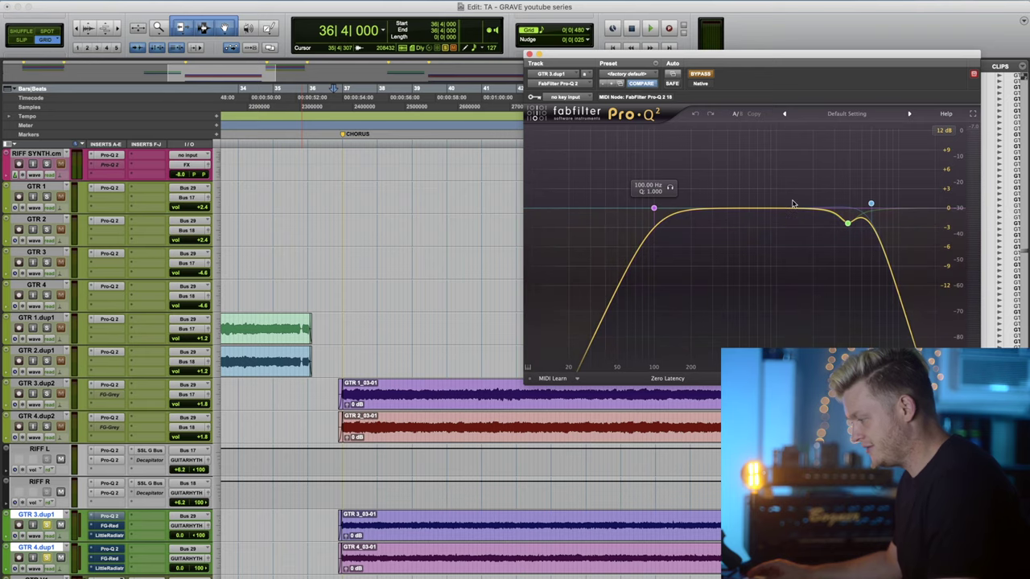
key(space)
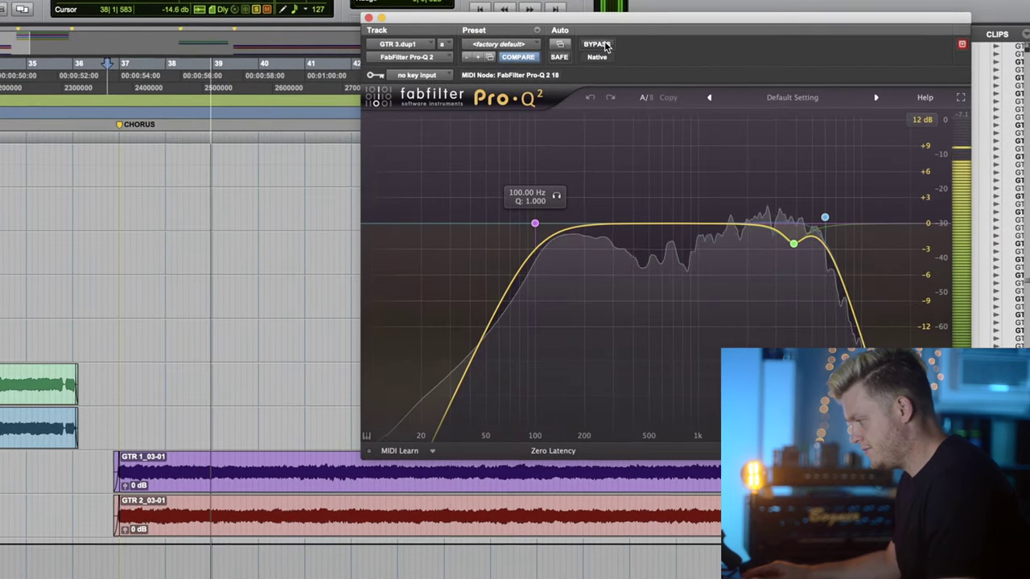
click(597, 45)
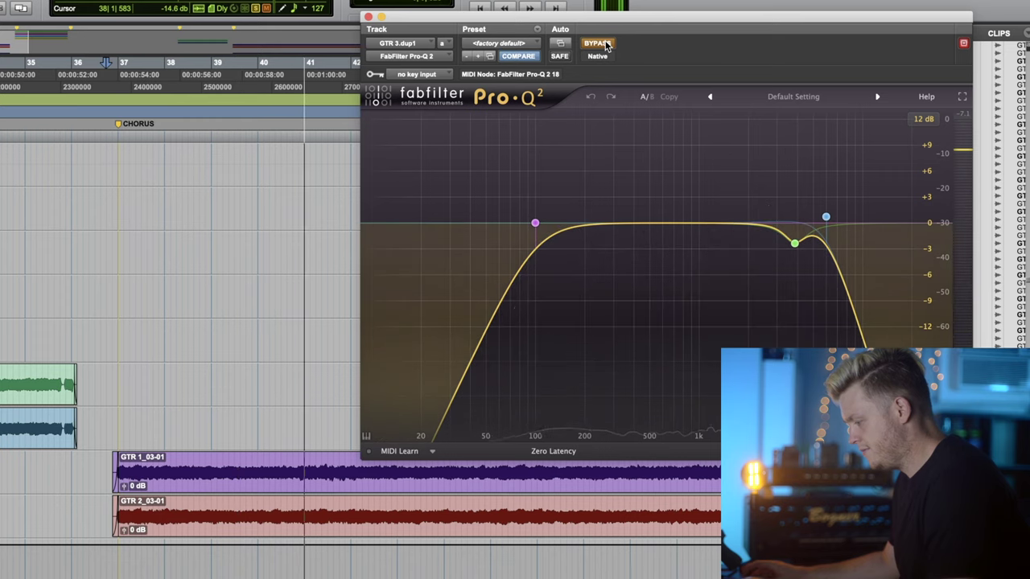
click(604, 45)
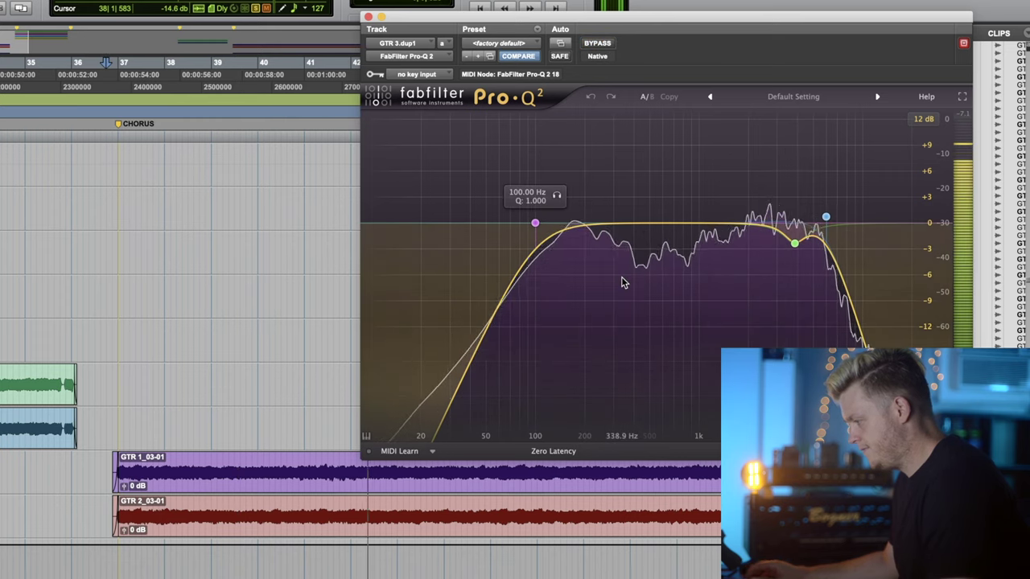
key(space)
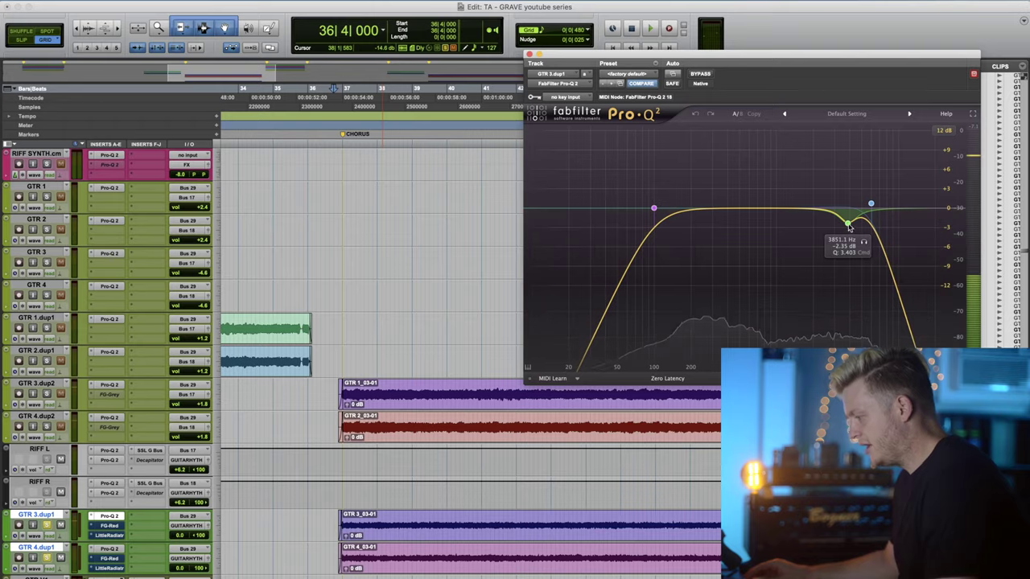
scroll(117, 528, left, 3)
Open GTR 3.dup1's FG-Red compressor and audition the guitars through it.
click(117, 527)
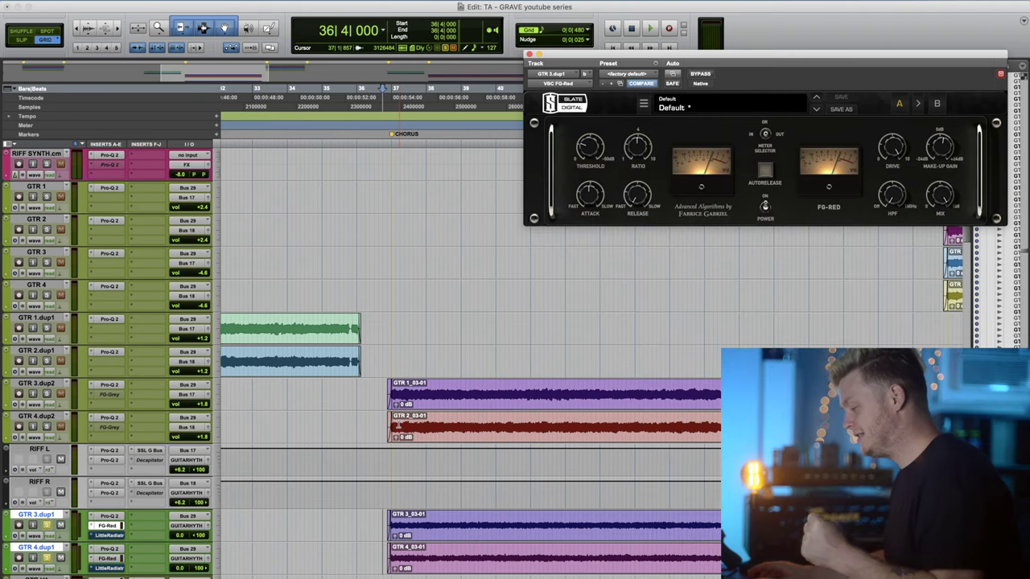
key(space)
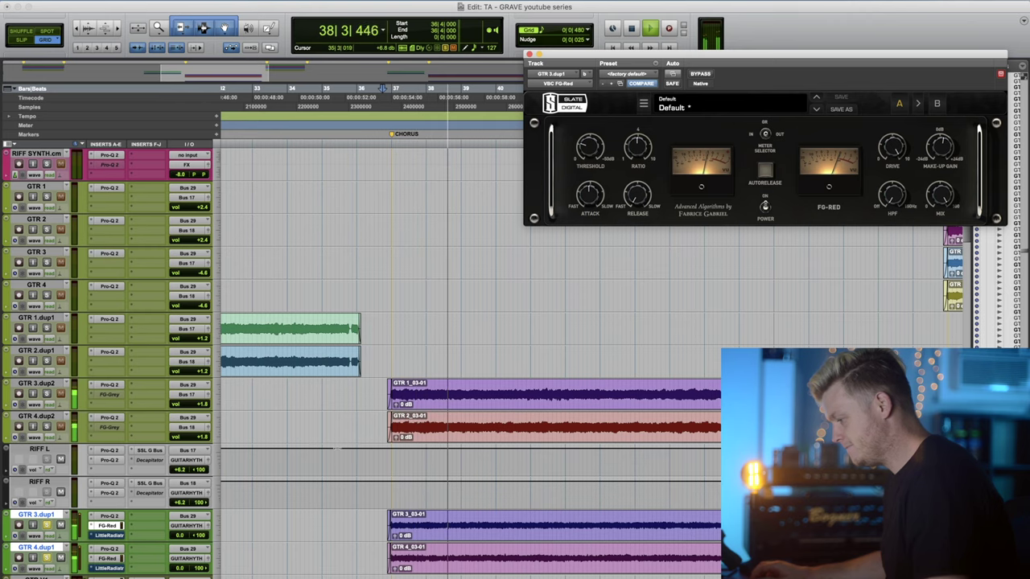
key(space)
Open GTR 3.dup1's Little Radiator preamp and play the guitars through it.
click(110, 536)
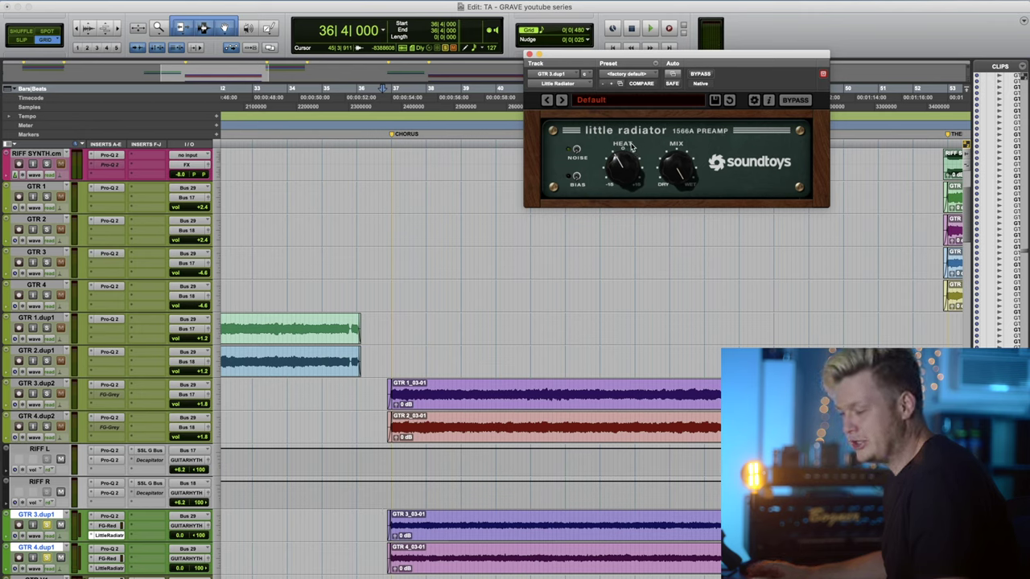
key(space)
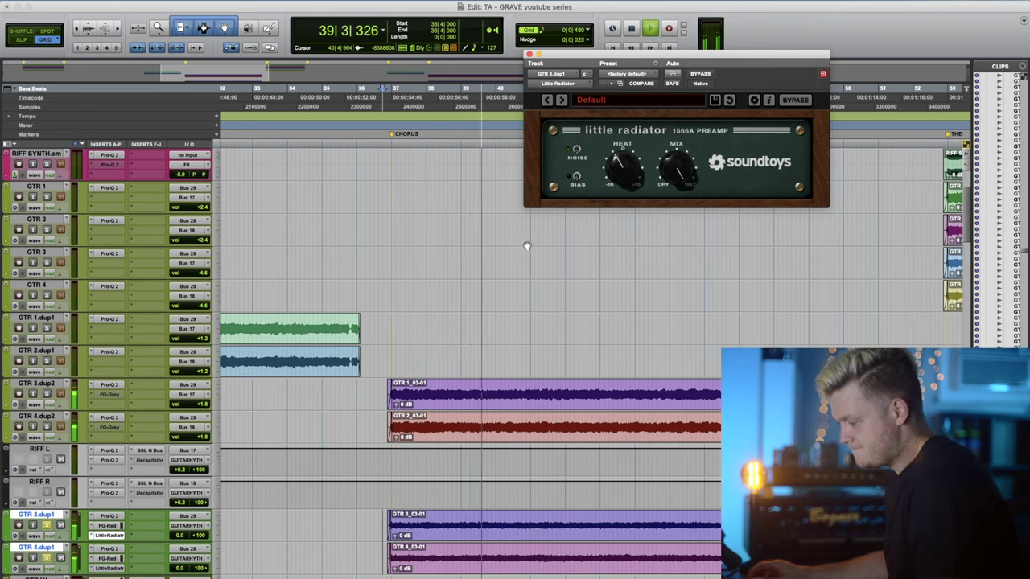
key(space)
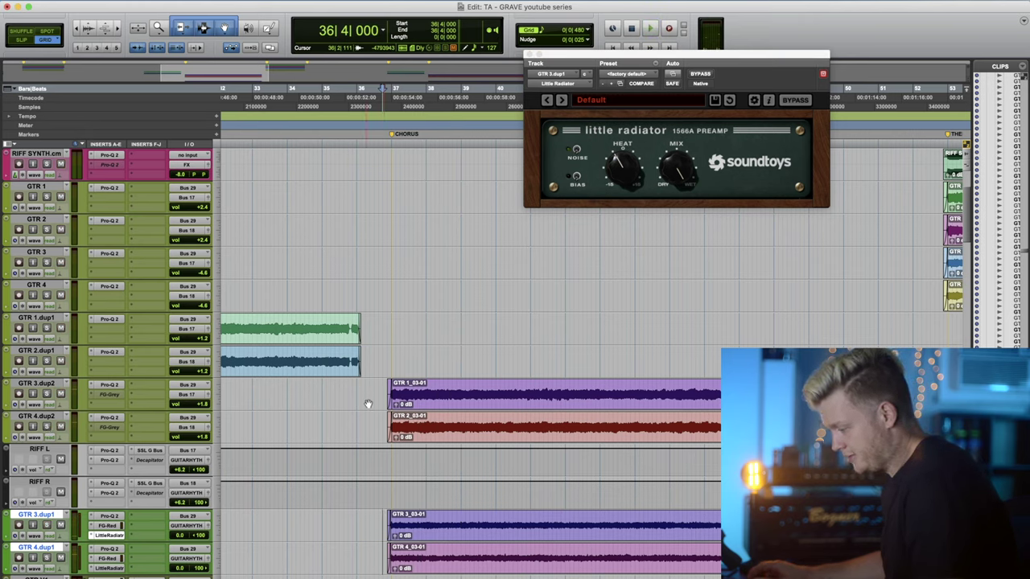
Select GTR 3.dup2 and GTR 4.dup2 and solo them while the chorus plays.
key(space)
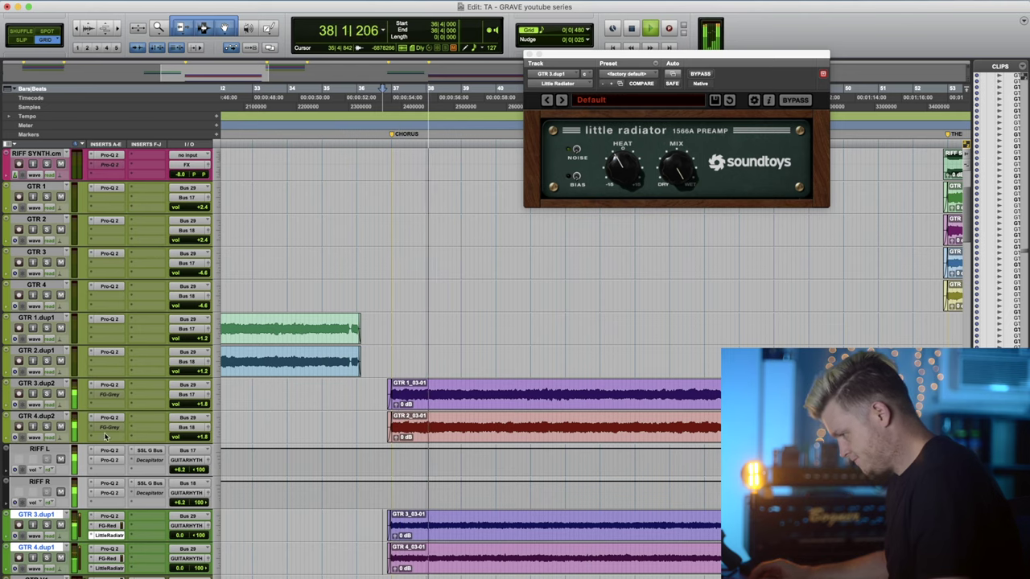
click(38, 384)
shift+click(46, 417)
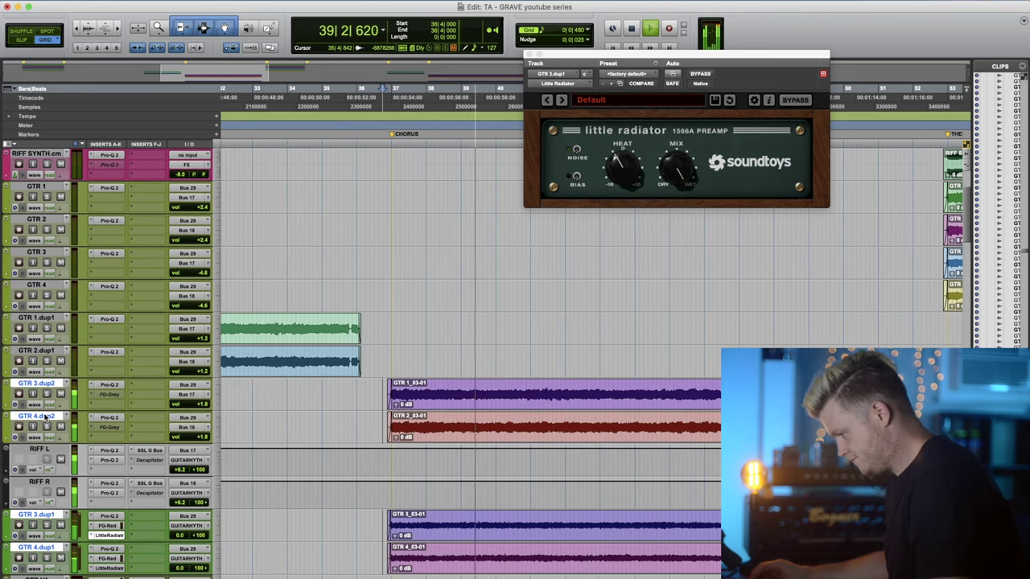
key(shift+s)
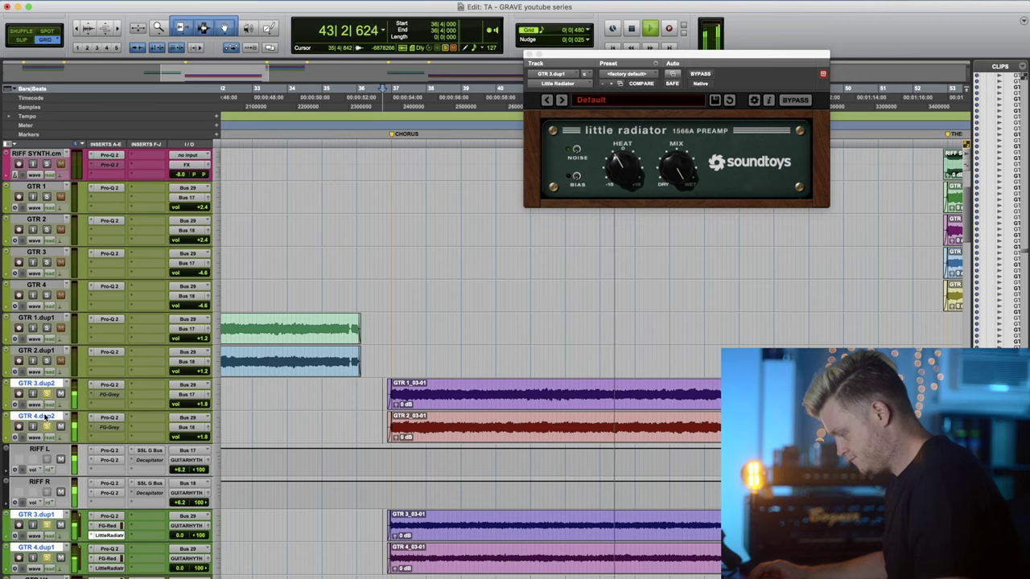
key(space)
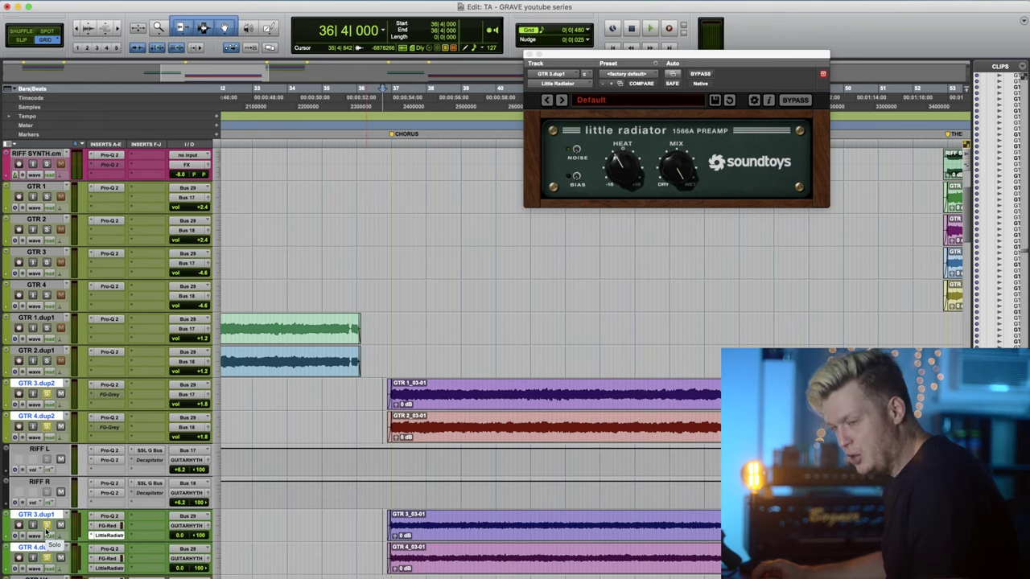
Add GTR 3.dup1 and GTR 4.dup1 to the solo and hear all four duplicates in the chorus.
scroll(47, 413, down, 2)
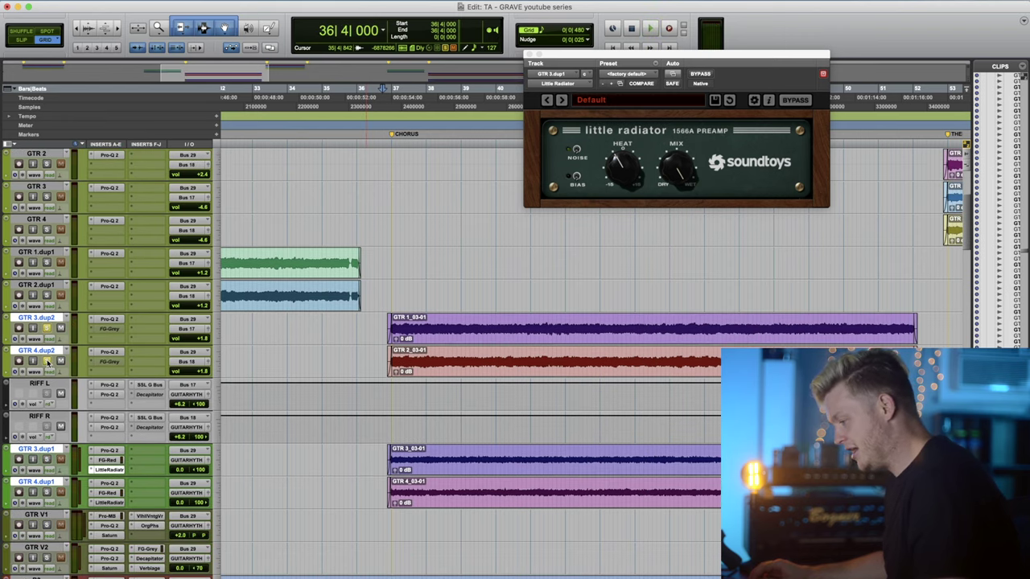
key(space)
key(space)
click(46, 460)
key(space)
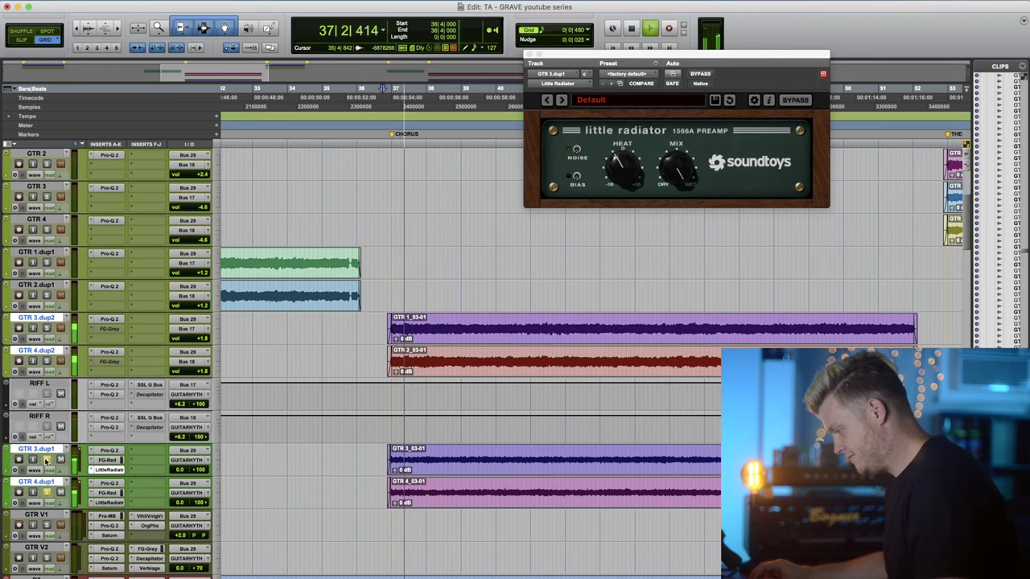
key(space)
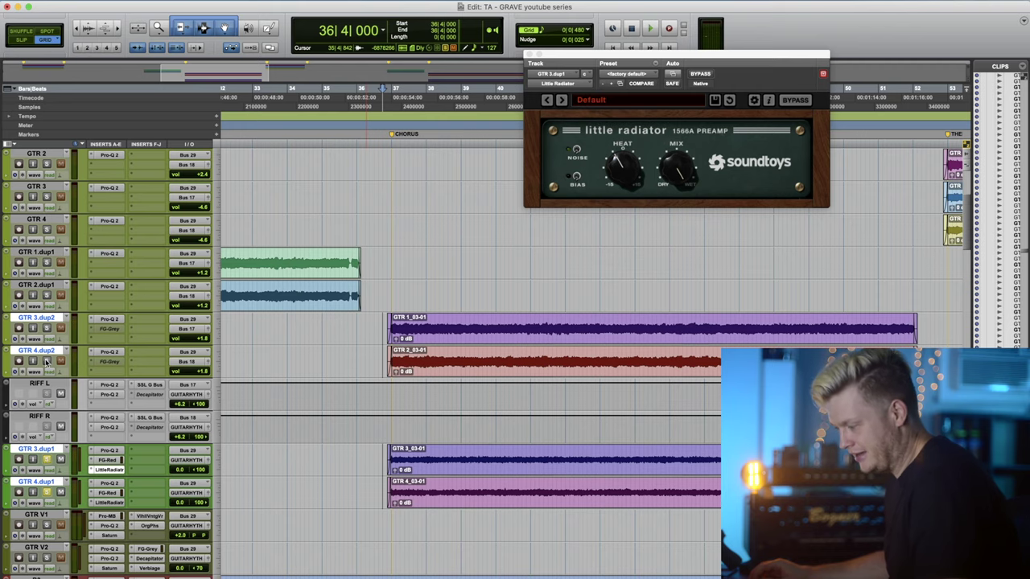
key(space)
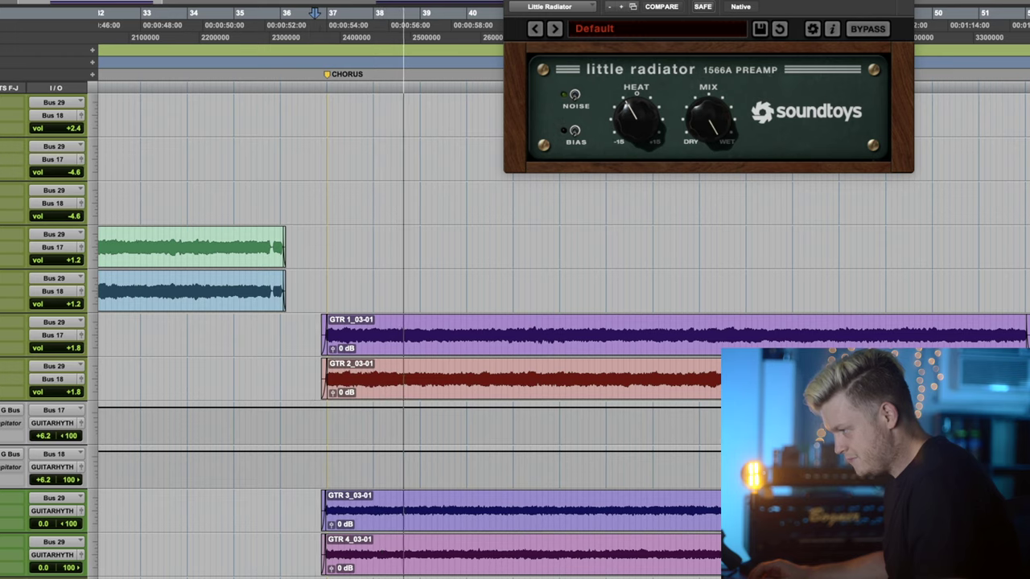
key(space)
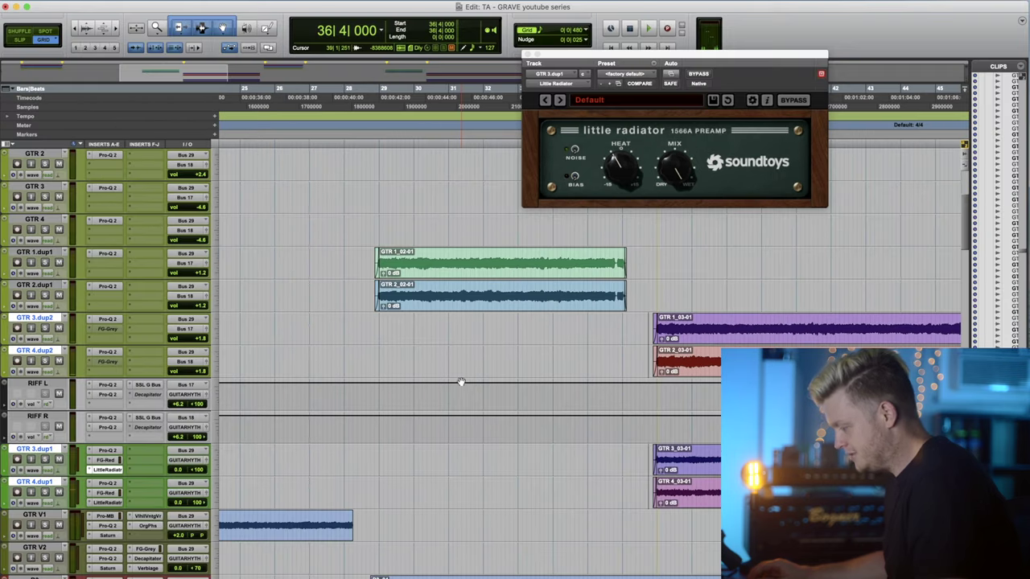
scroll(461, 382, right, 6)
scroll(461, 381, up, 3)
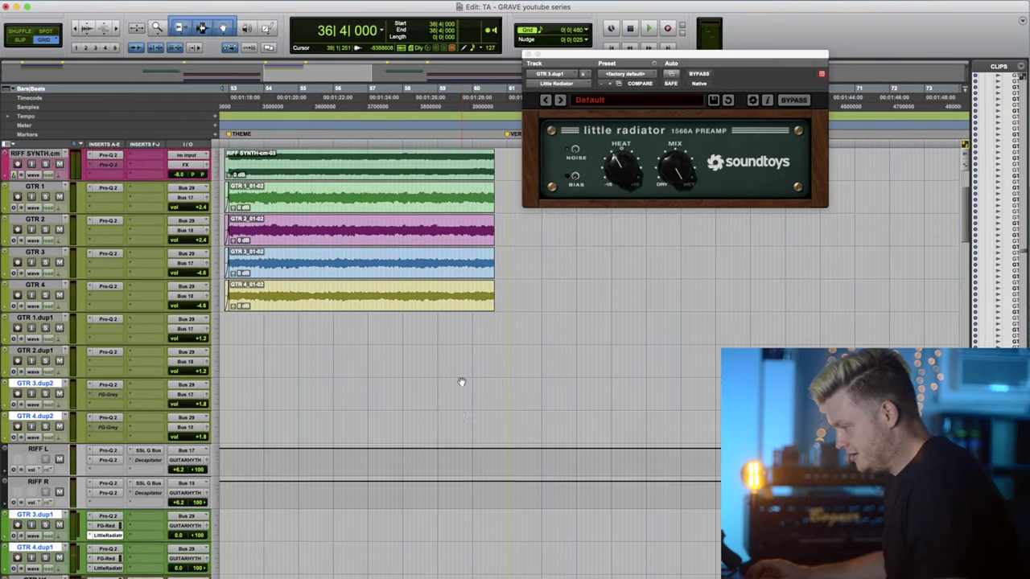
scroll(461, 381, left, 5)
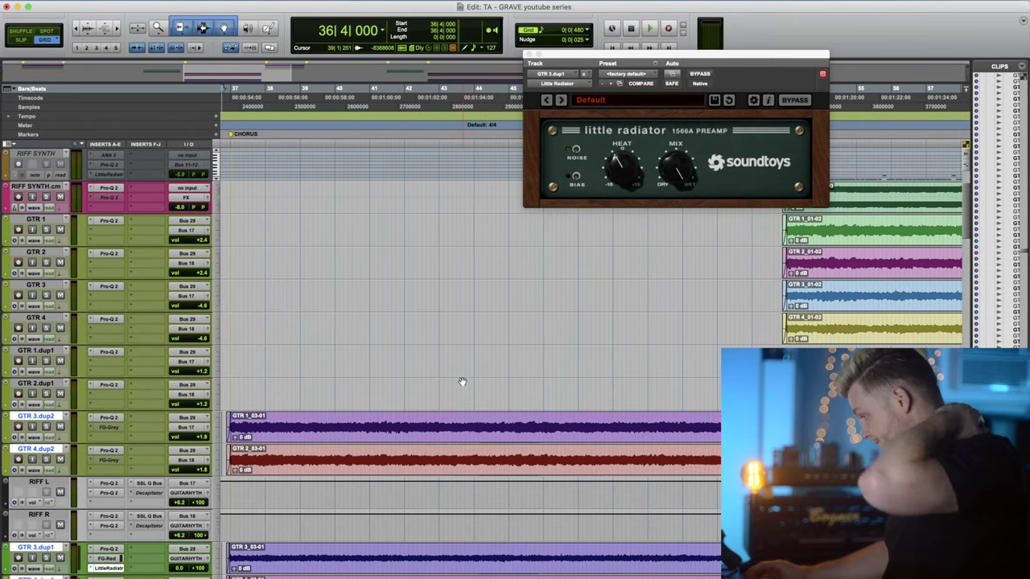
Set playback to start near the V1 marker, select GTR V1, and audition the V1 section.
scroll(463, 381, left, 10)
scroll(463, 382, down, 3)
scroll(463, 381, down, 3)
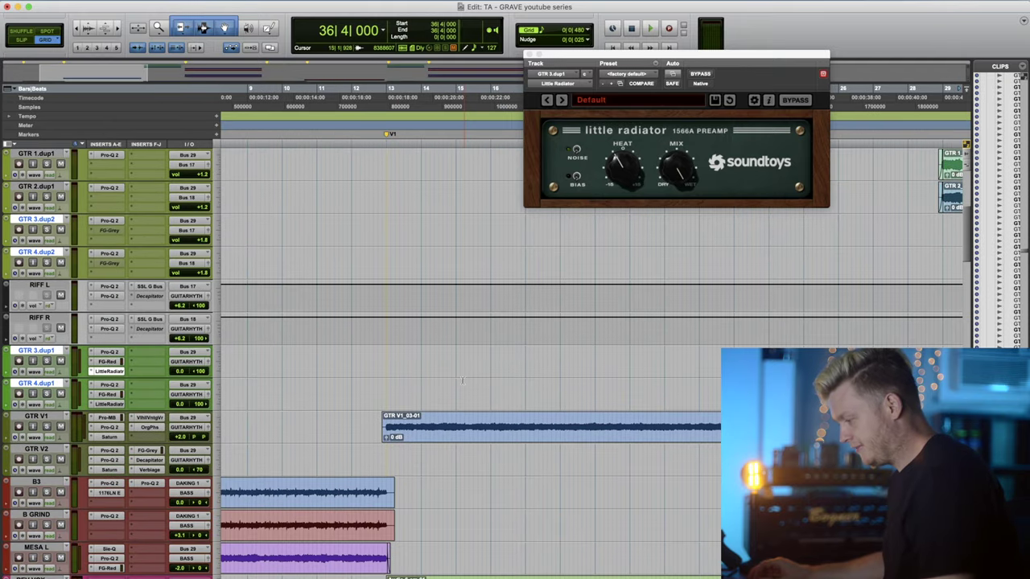
click(382, 389)
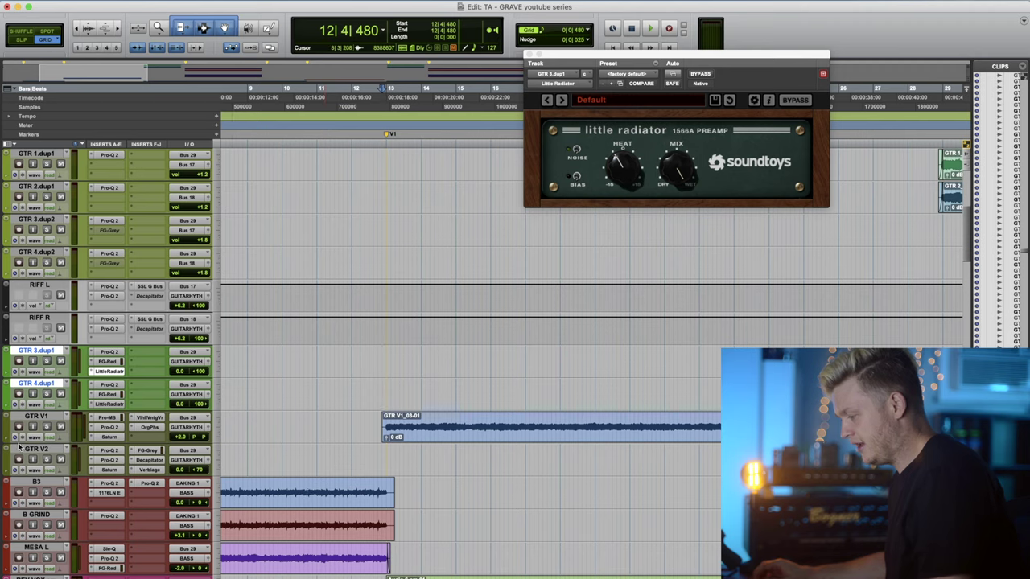
click(46, 416)
key(space)
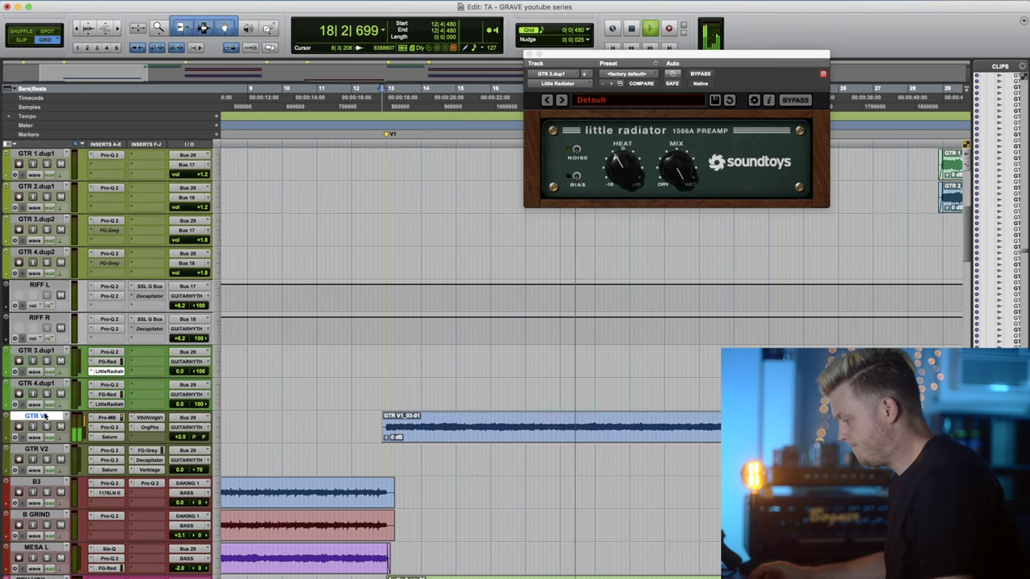
key(space)
Solo GTR V1 and play the guitar on its own.
scroll(290, 399, right, 5)
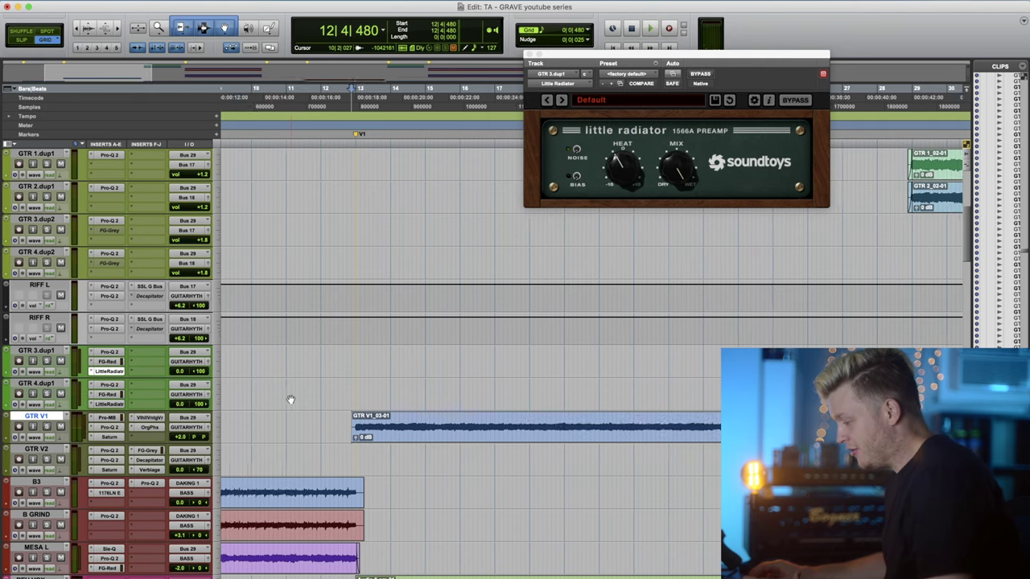
scroll(290, 399, down, 3)
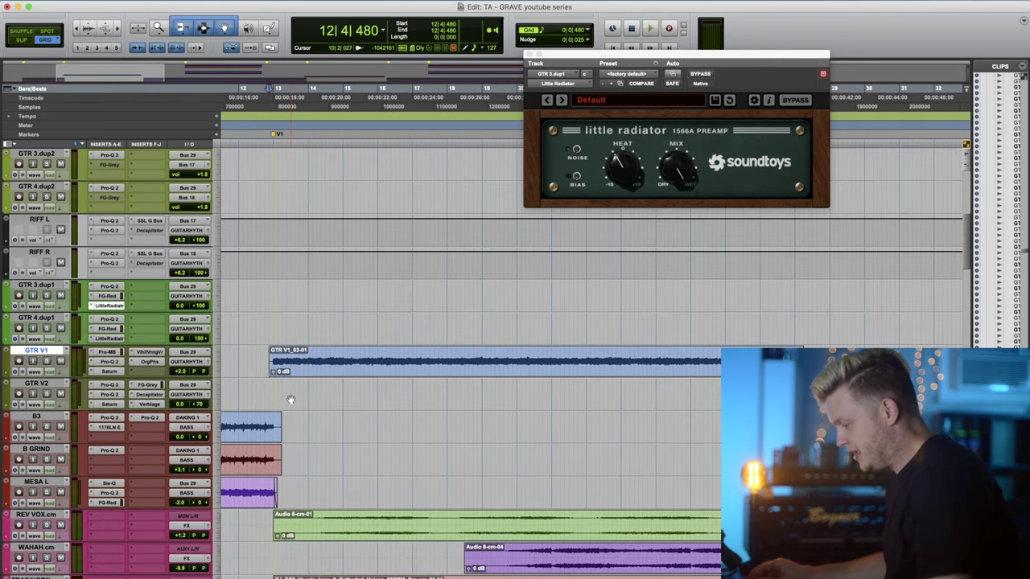
scroll(290, 399, down, 1)
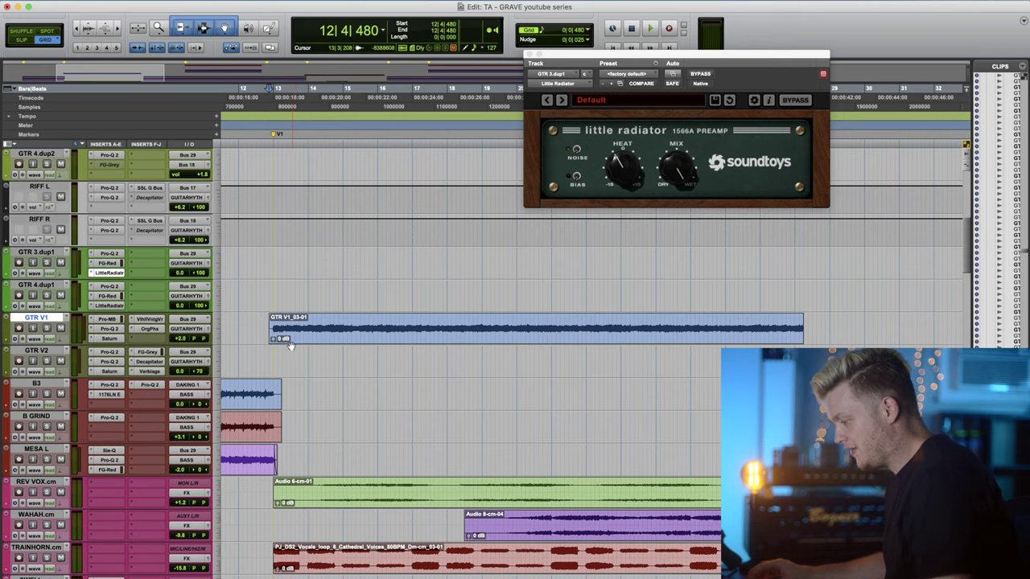
click(47, 328)
click(50, 319)
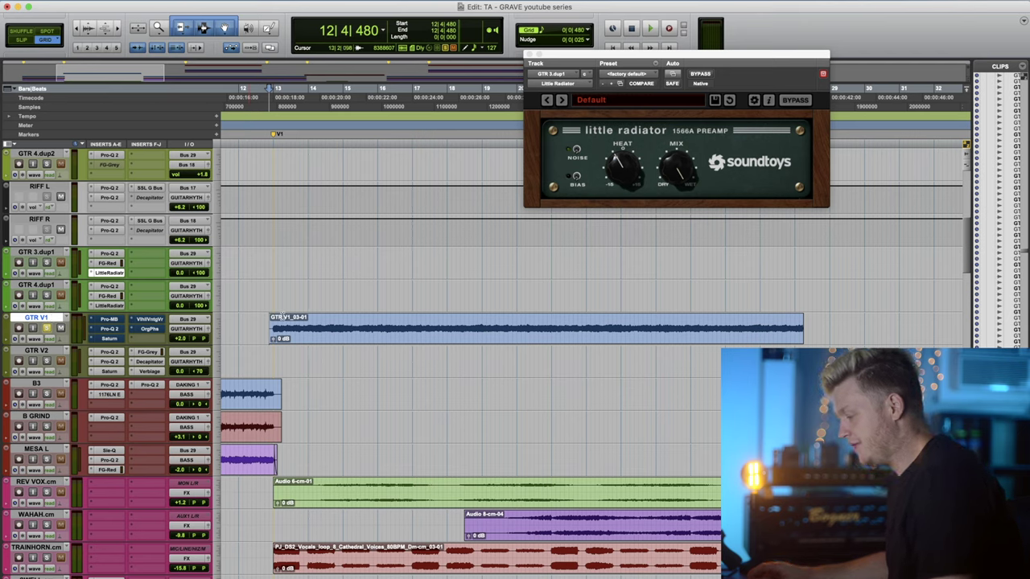
key(space)
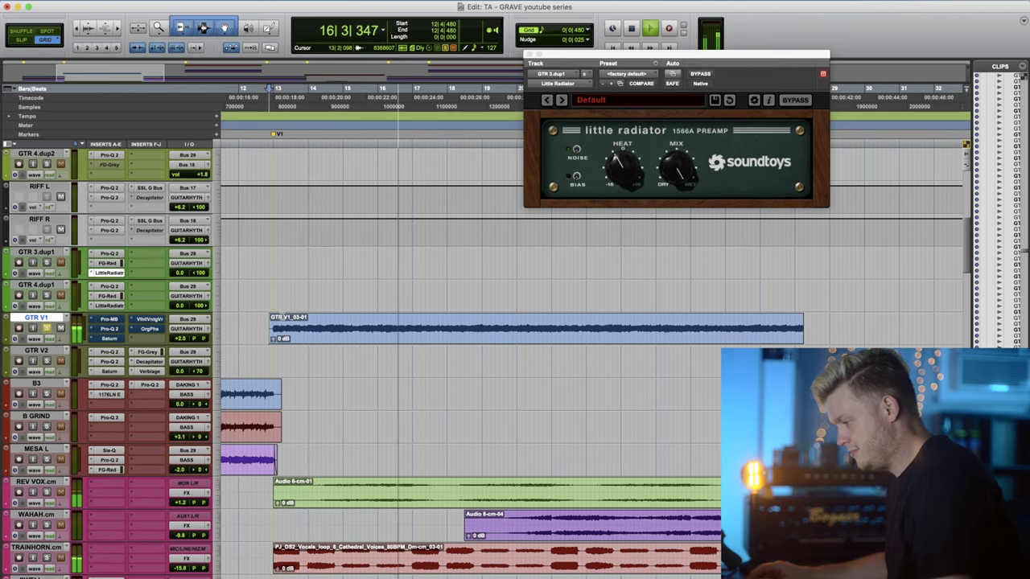
key(space)
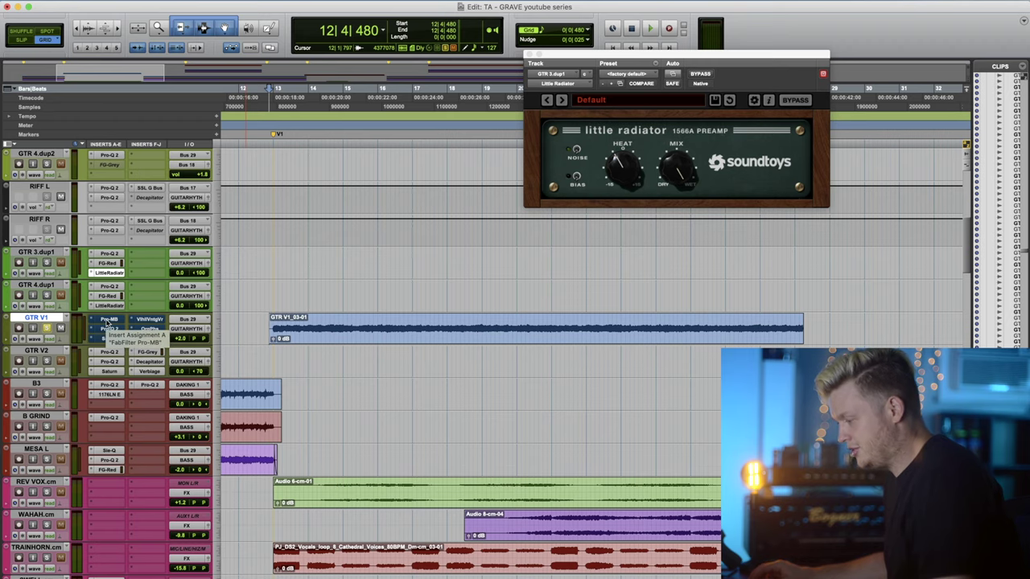
Tweak the 2500 Hz band in GTR V1's Pro-MB and play the guitar to view its spectrum.
click(110, 322)
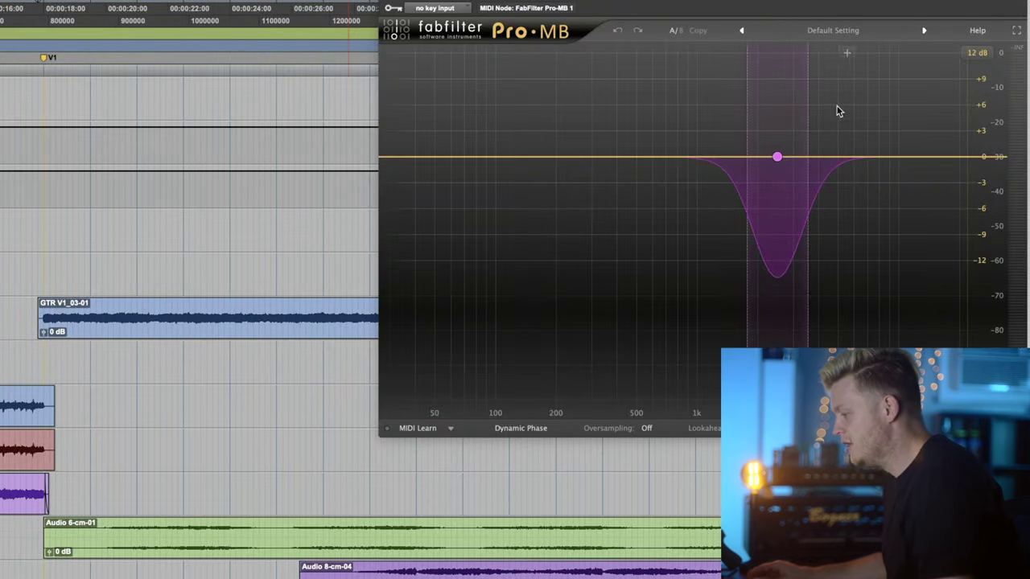
mouse_move(778, 171)
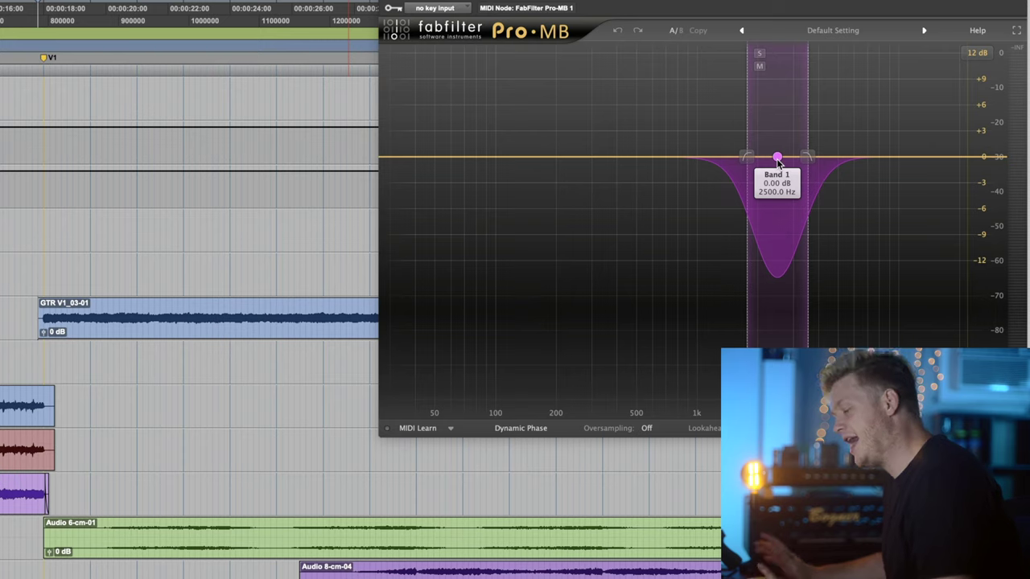
click(778, 158)
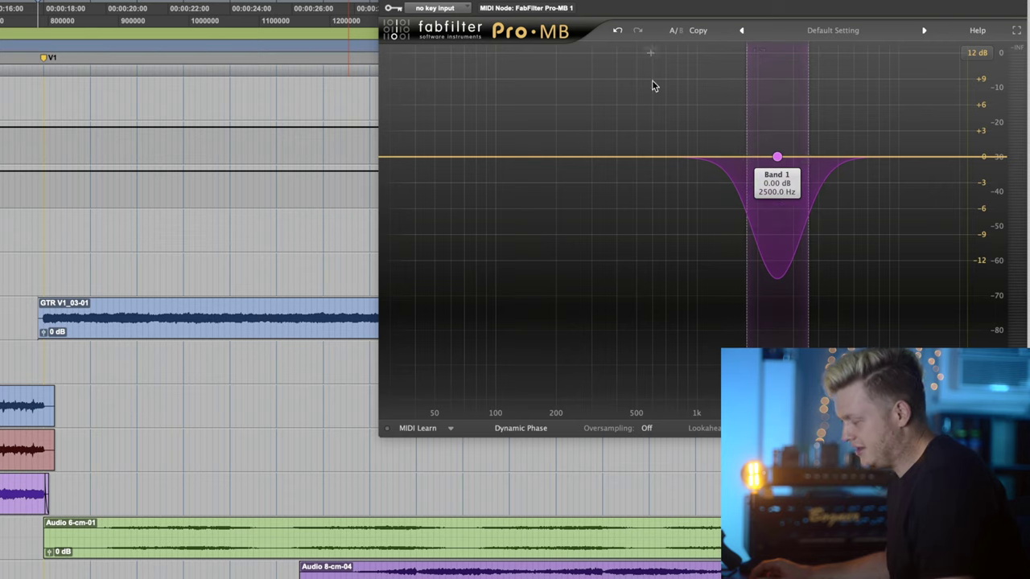
key(space)
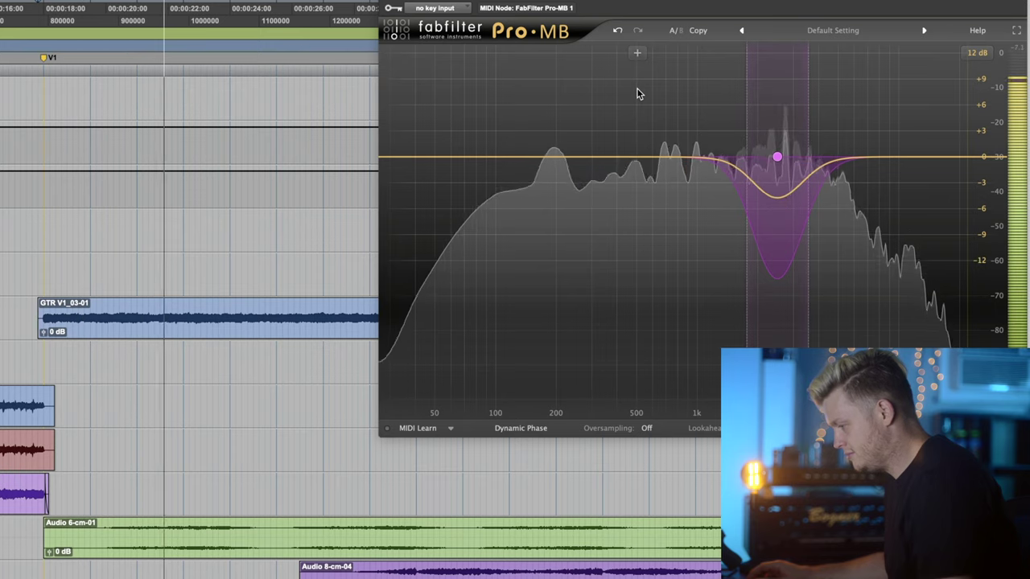
key(space)
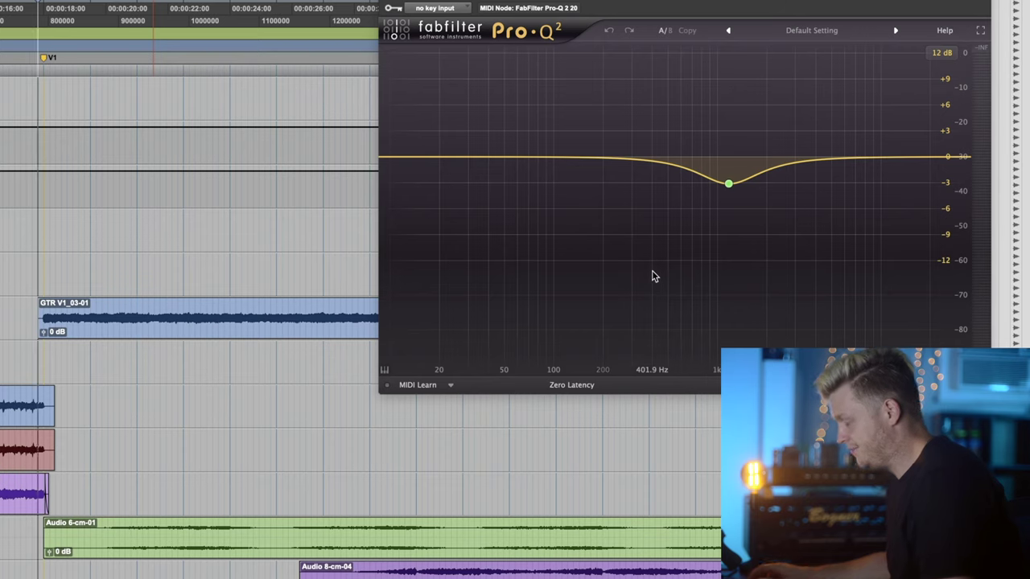
Play GTR V1 to hear the EQ dip, then bring up its Saturn plugin.
key(space)
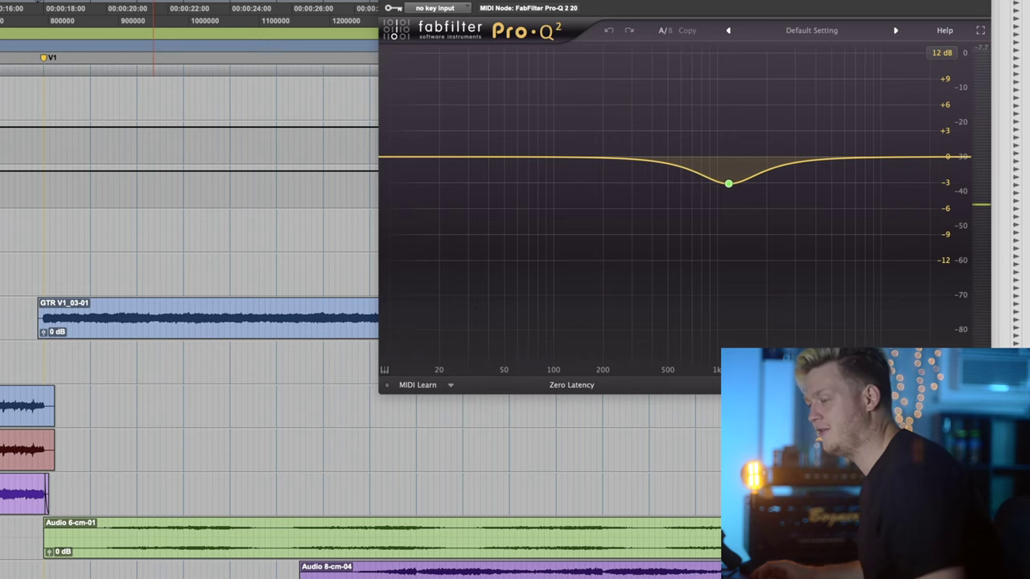
click(299, 142)
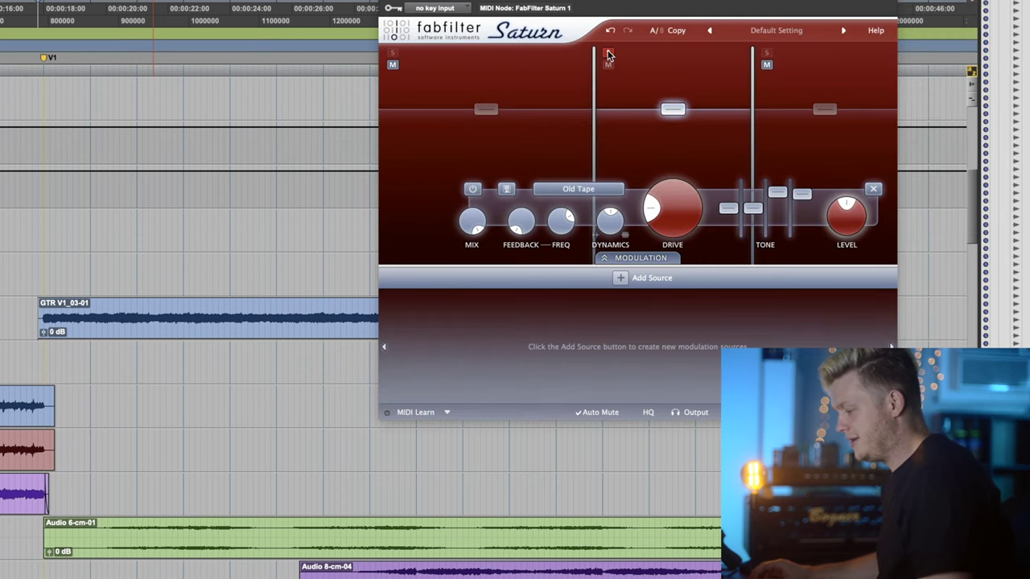
Solo Saturn's Old Tape middle band on GTR V1 and play it alone.
key(space)
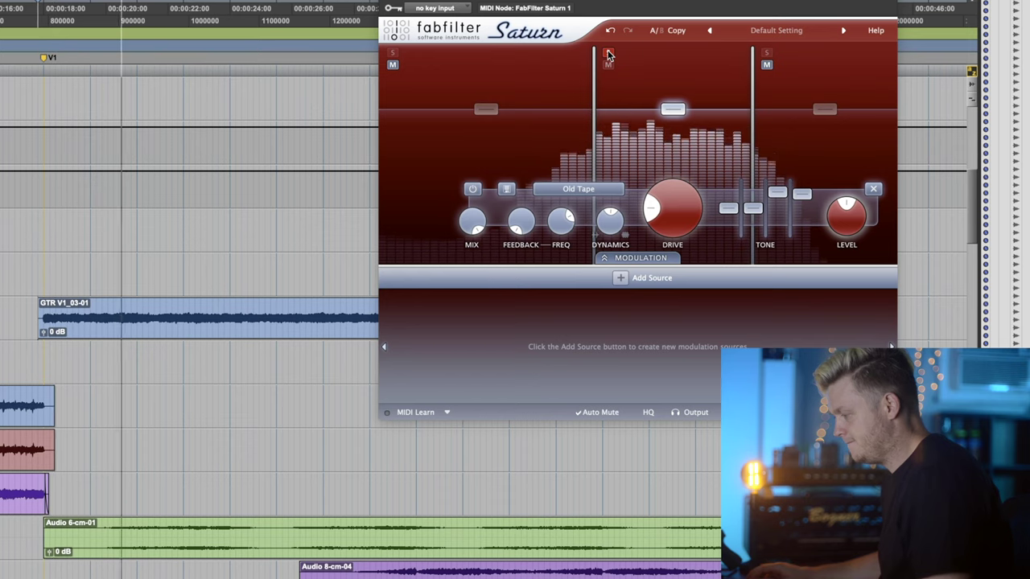
key(space)
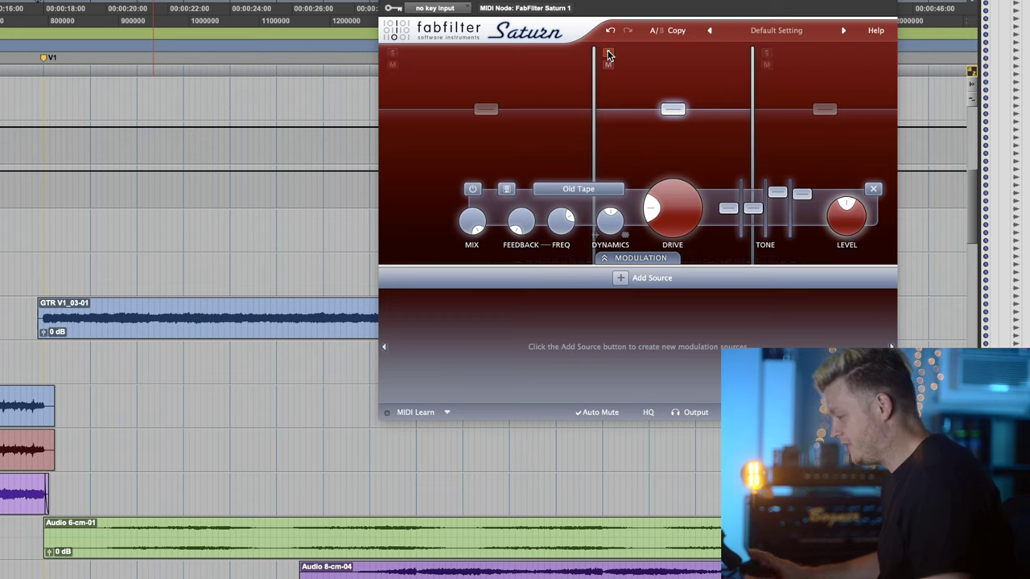
key(space)
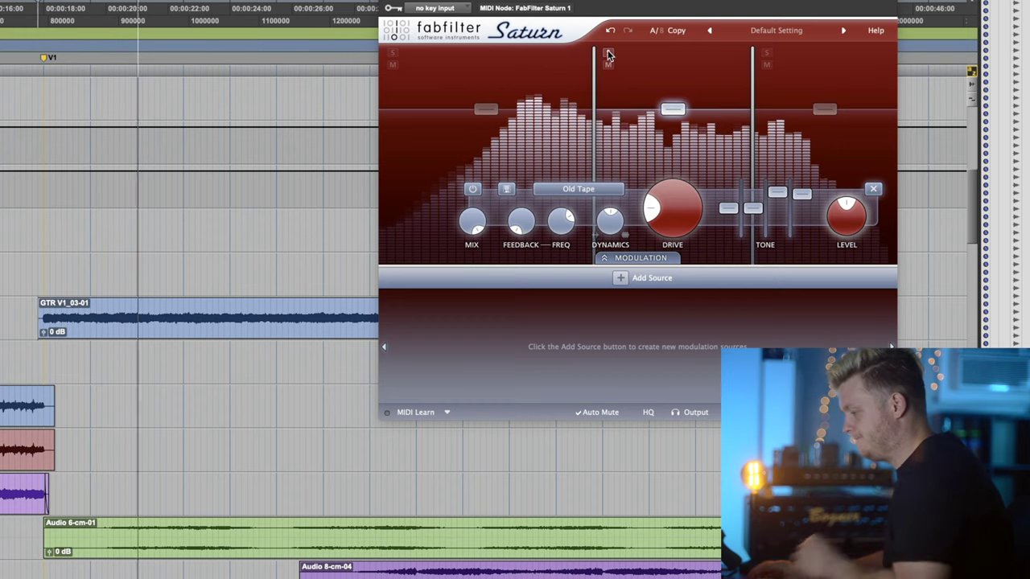
click(608, 53)
key(space)
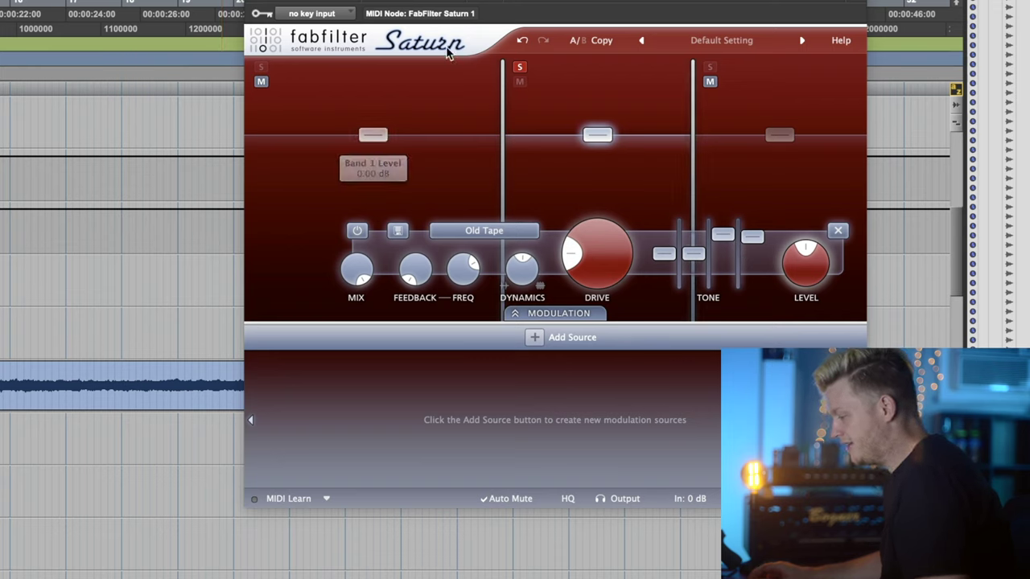
key(space)
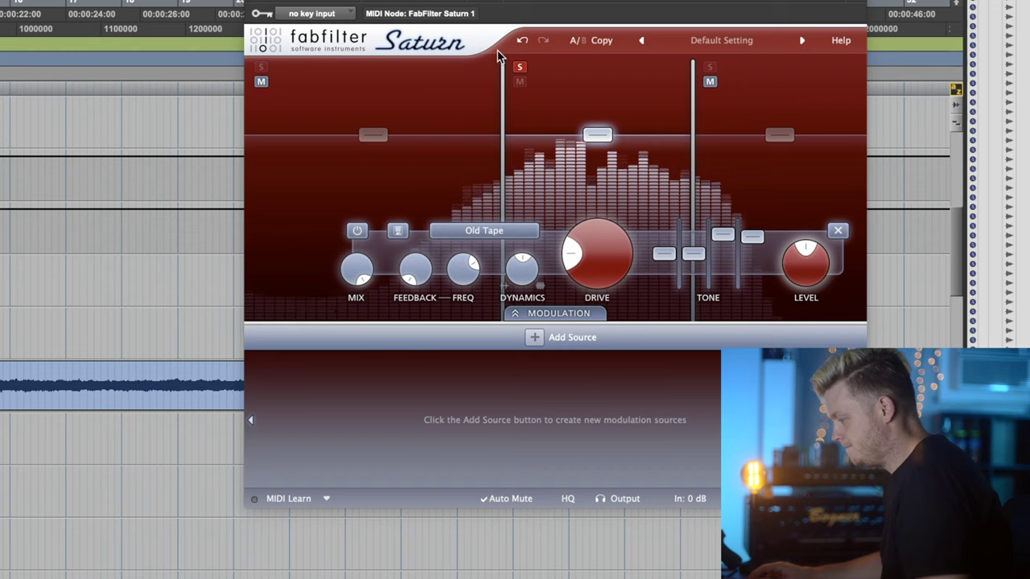
key(space)
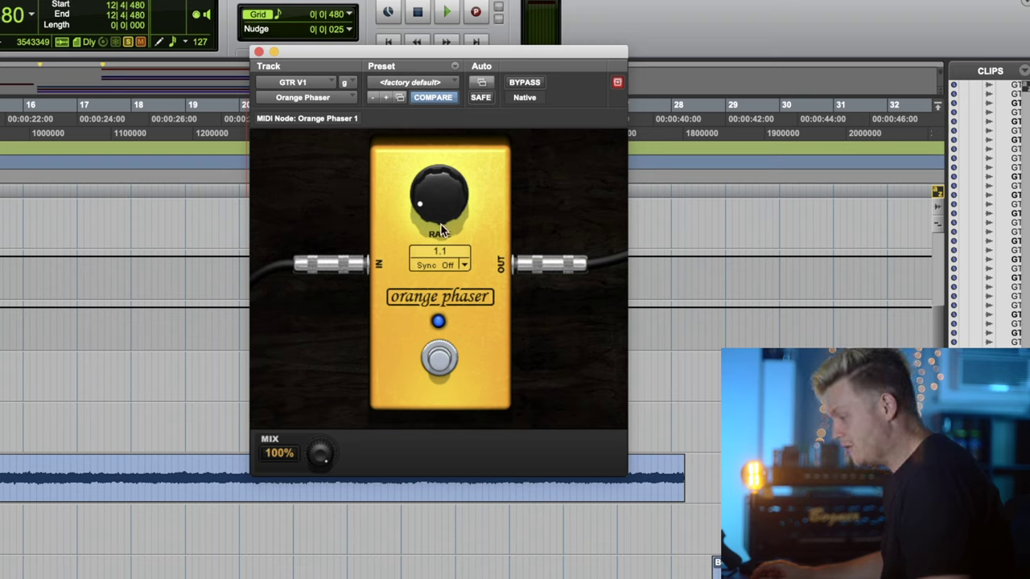
Play GTR V1 through the Orange Phaser, then scroll the timeline right.
key(space)
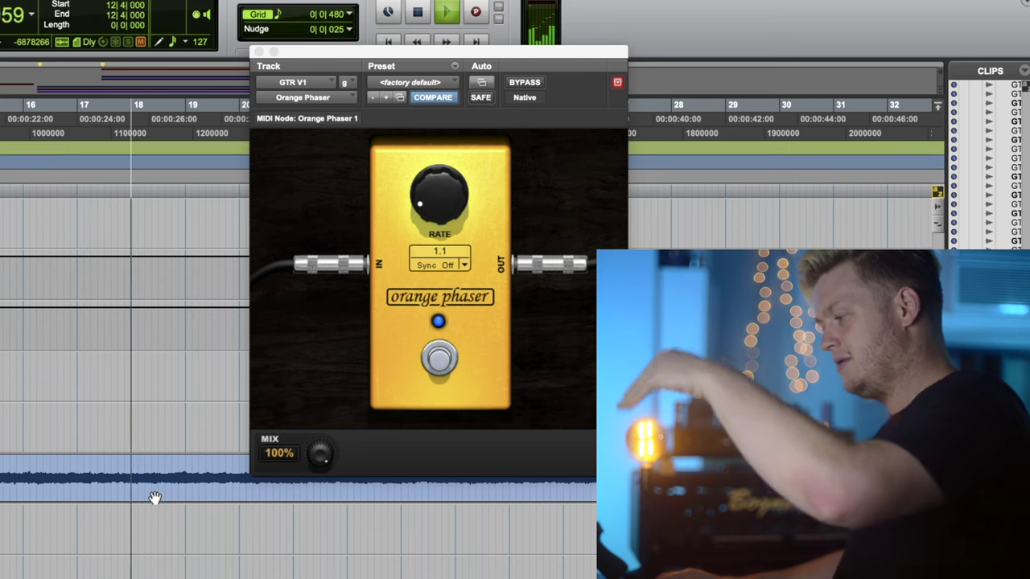
key(space)
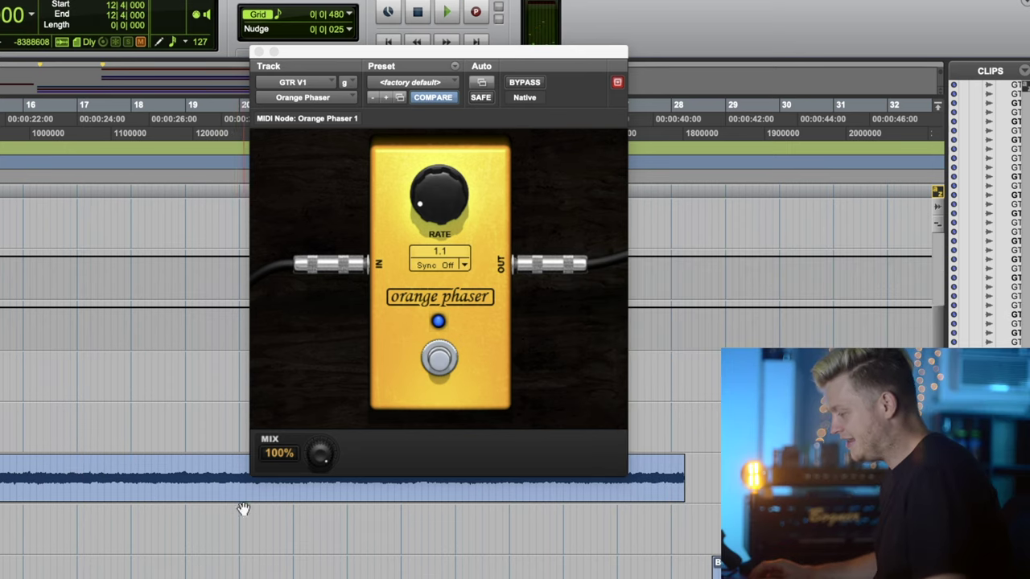
scroll(221, 508, right, 5)
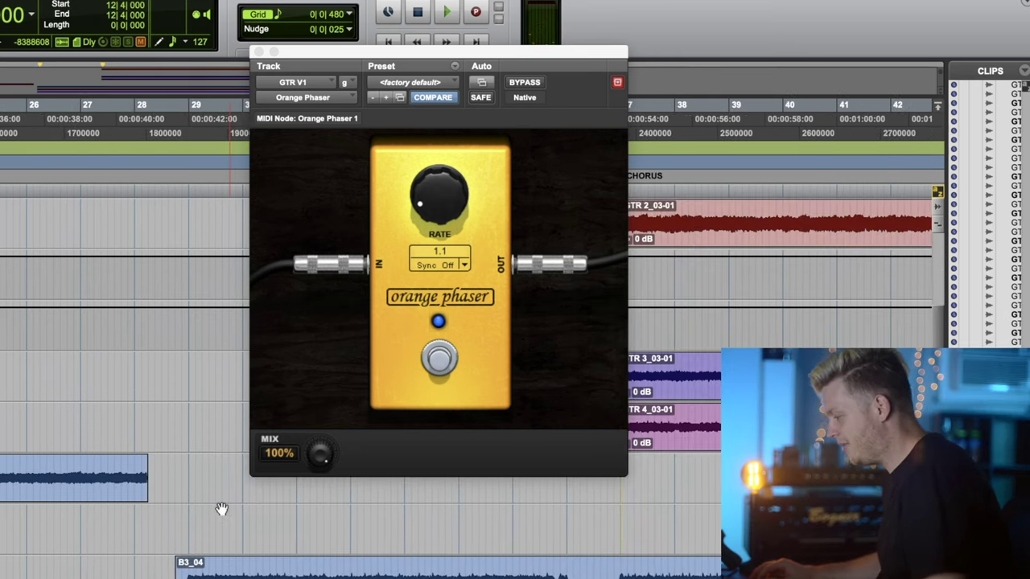
scroll(221, 509, right, 10)
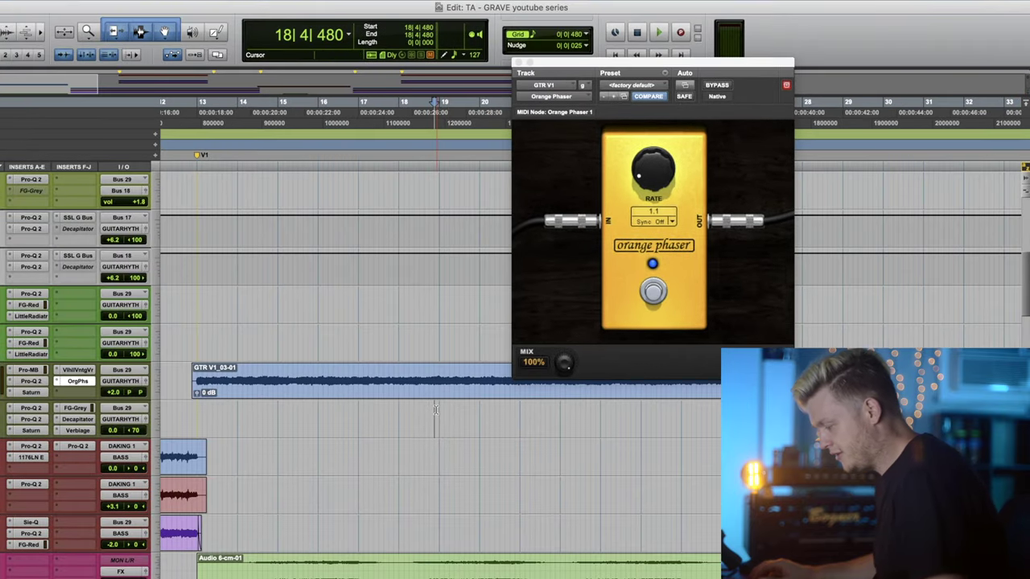
Scroll to the LEAD VIBE guitar tracks and stop playback at the start.
scroll(435, 411, down, 3)
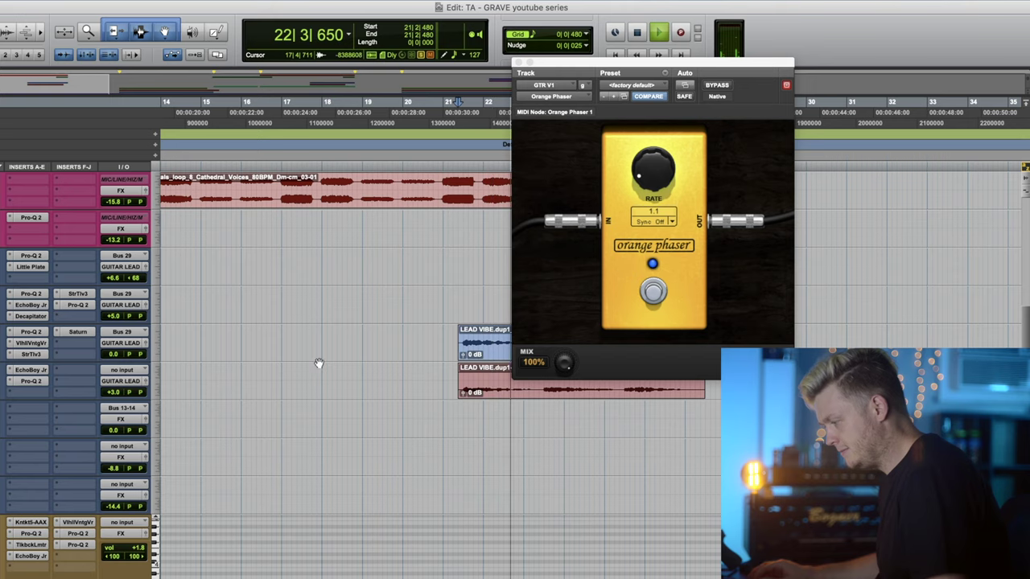
scroll(319, 364, left, 2)
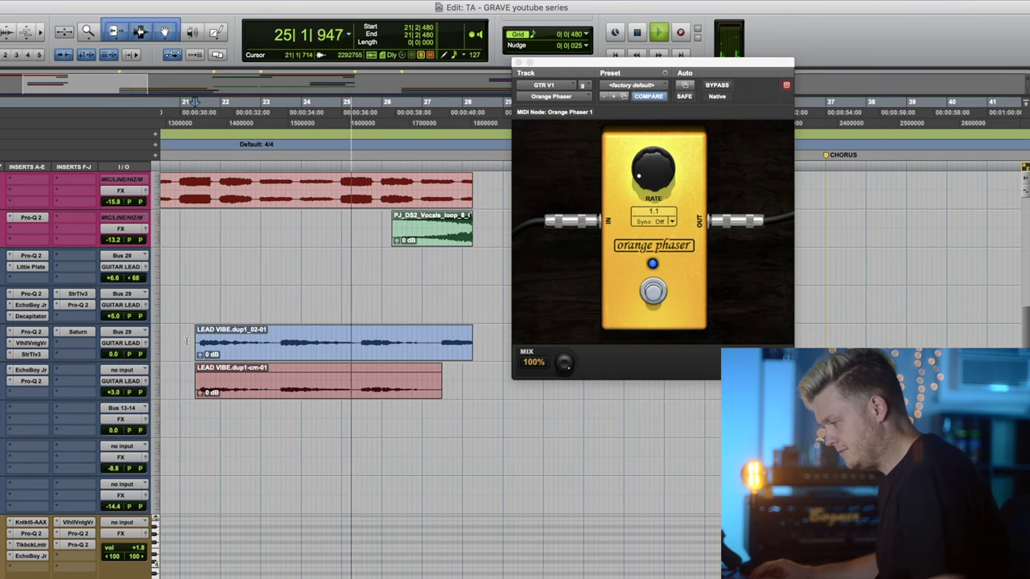
key(space)
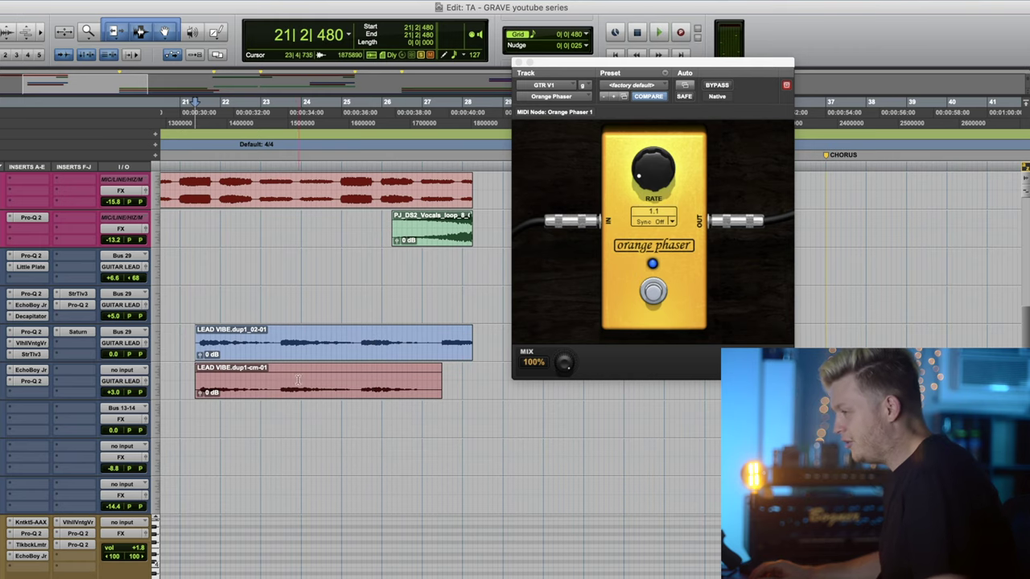
scroll(24, 338, left, 1)
Bring up the lead guitar's Pro-Q 2 and play the band-limited lead.
click(33, 333)
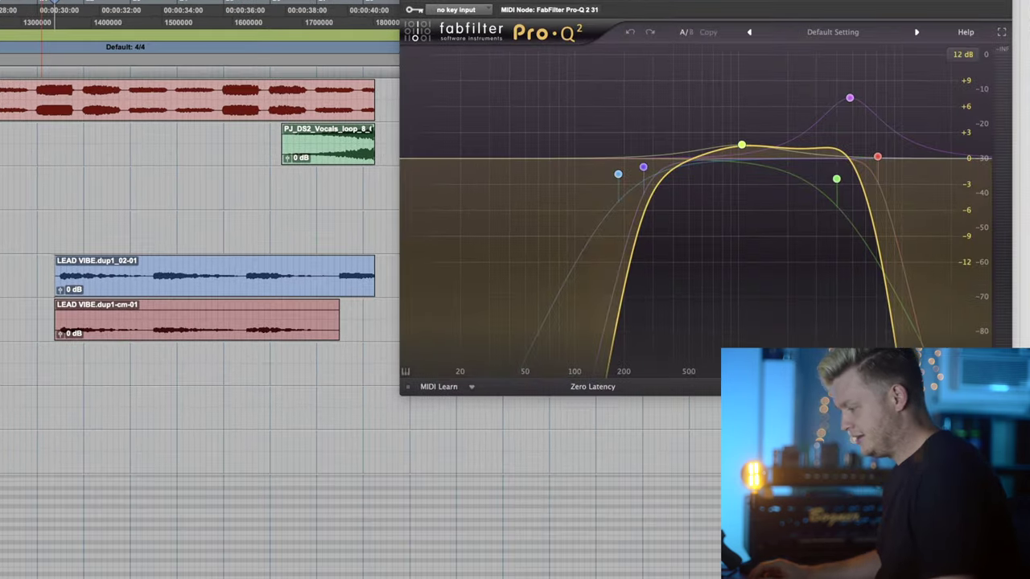
key(space)
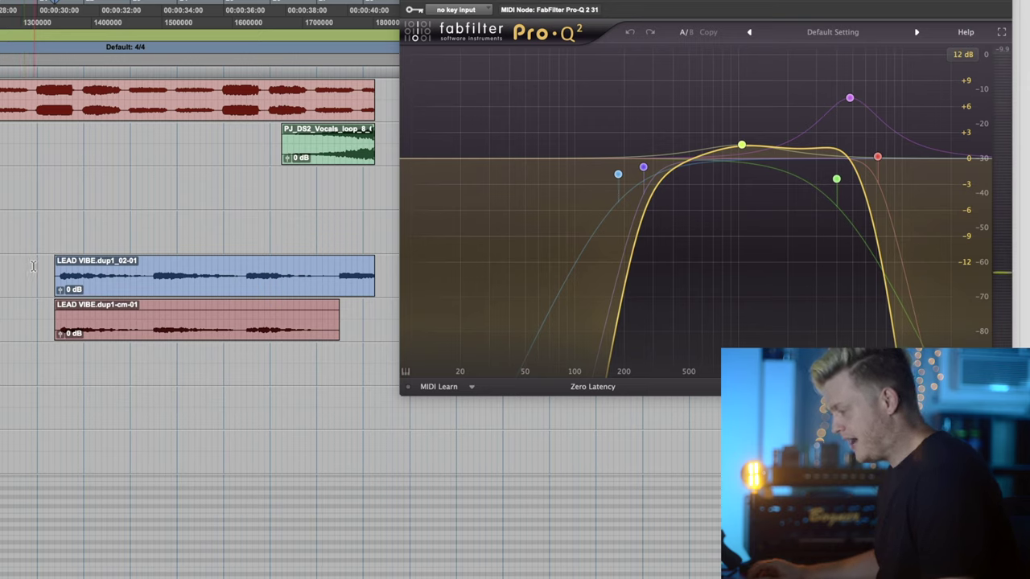
key(space)
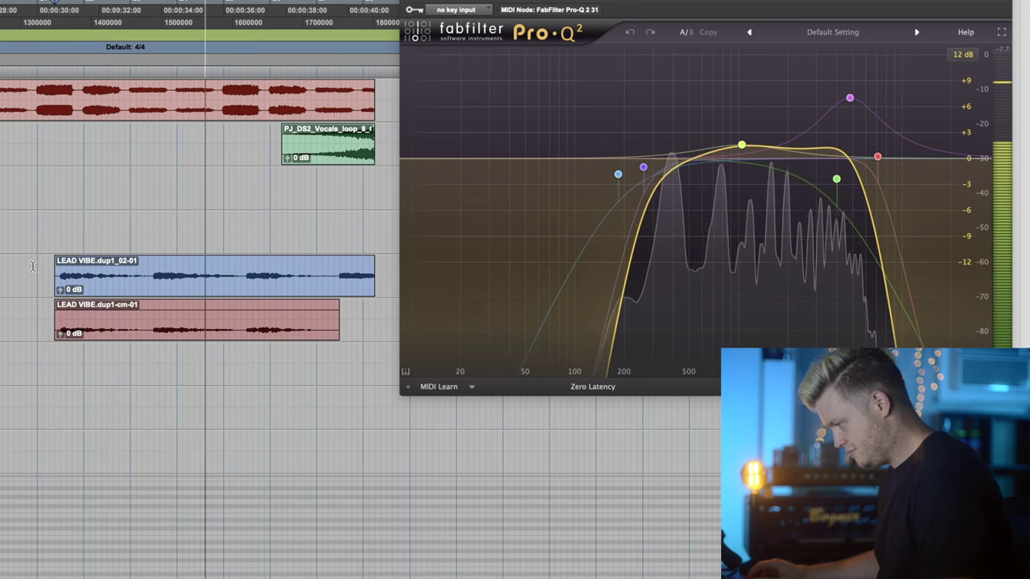
key(space)
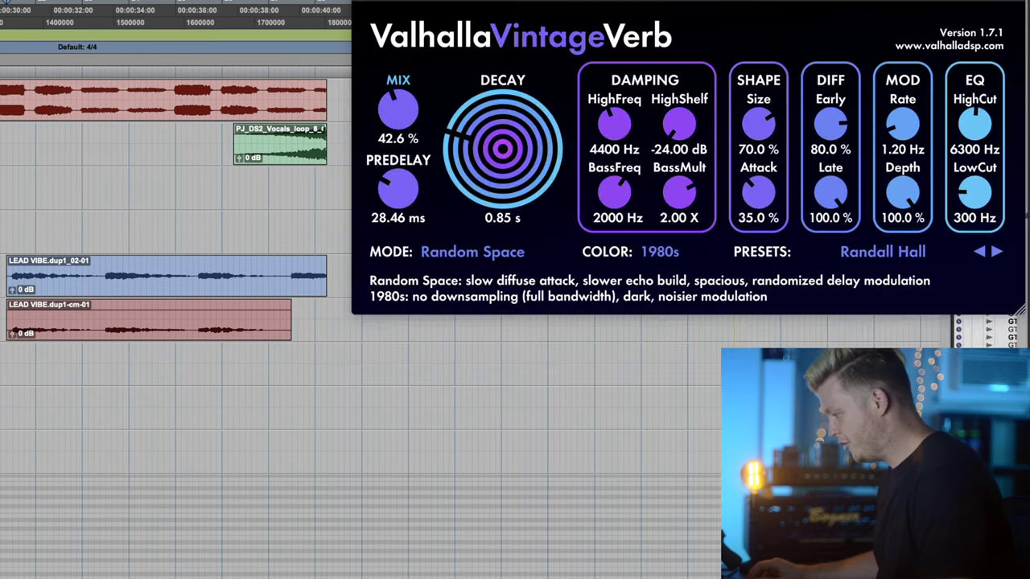
key(space)
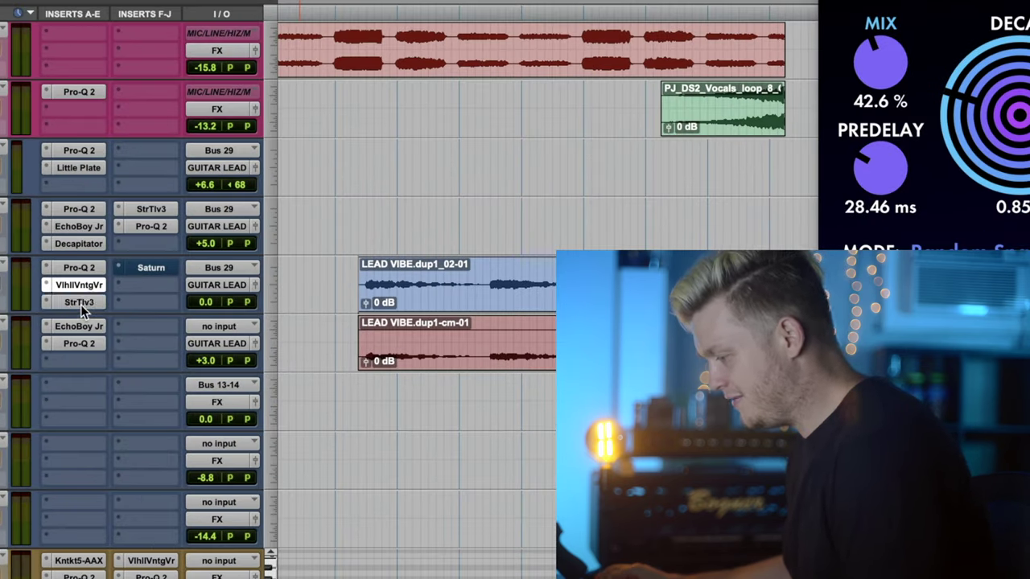
Check the lead's Stereo Tool panning of 88.8% left in playback, then bring up Saturn.
click(80, 303)
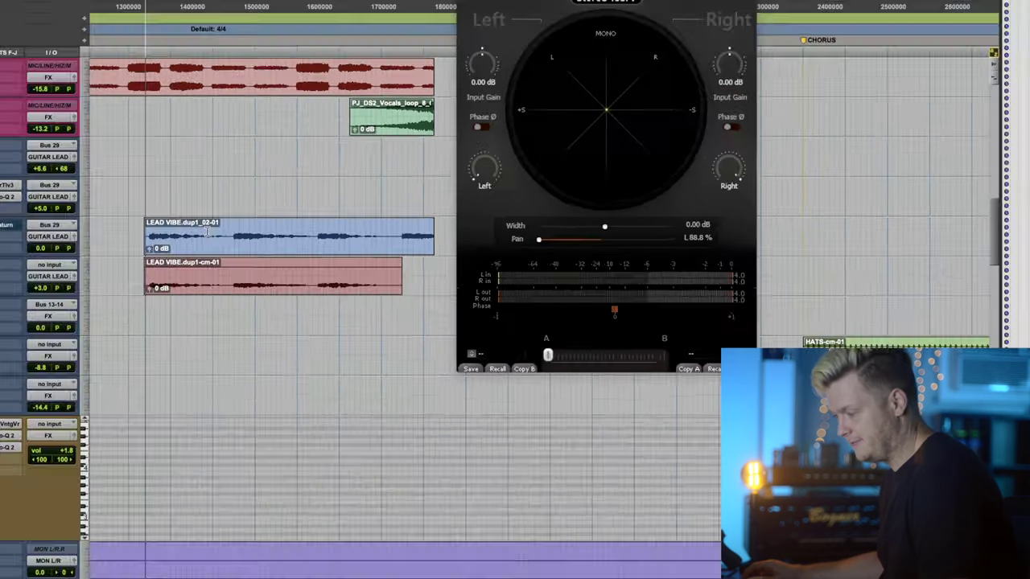
key(space)
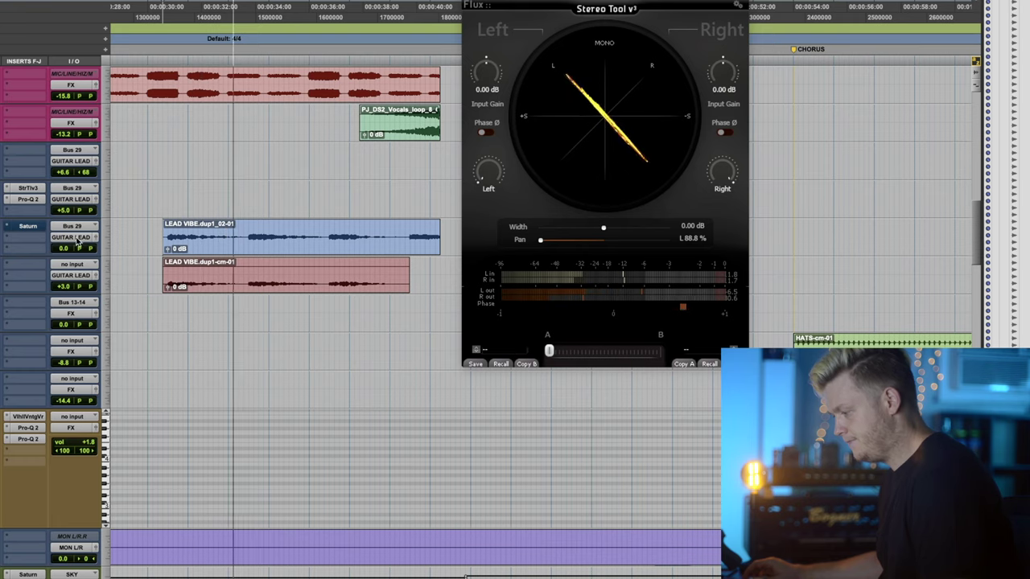
click(28, 227)
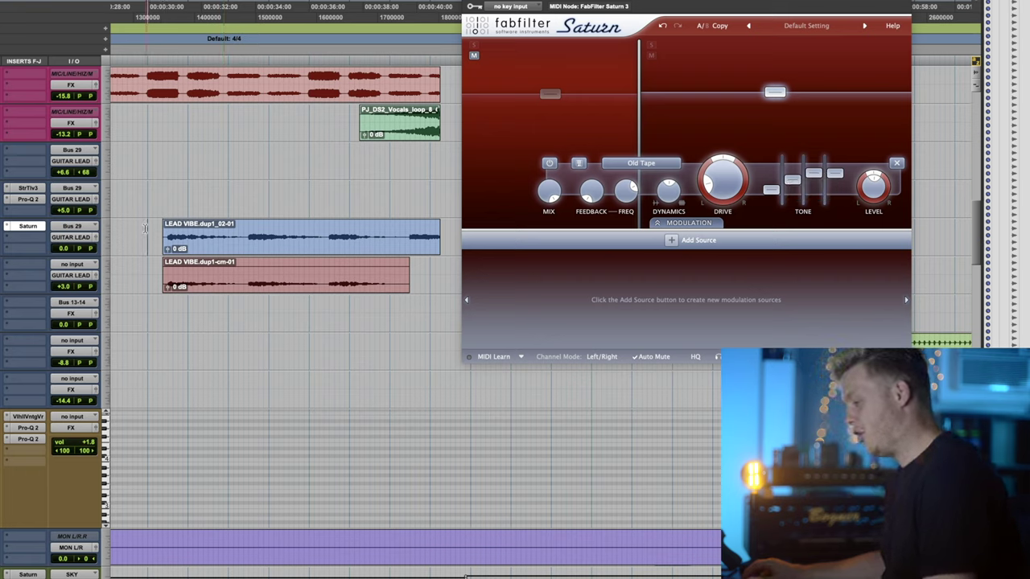
key(space)
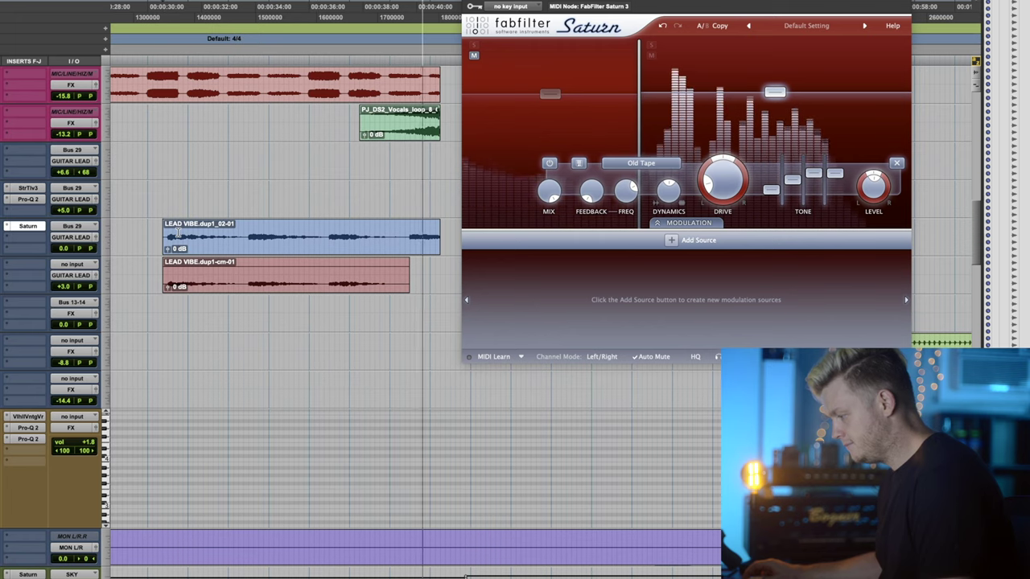
key(space)
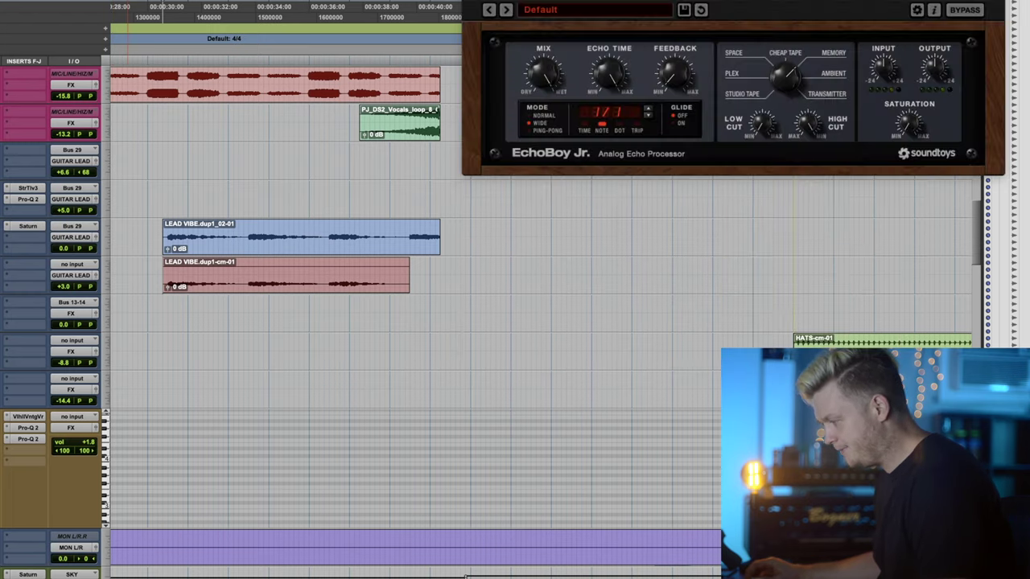
Play the lead through EchoBoy Jr. on Default preset, Wide mode, Cheap Tape style.
key(space)
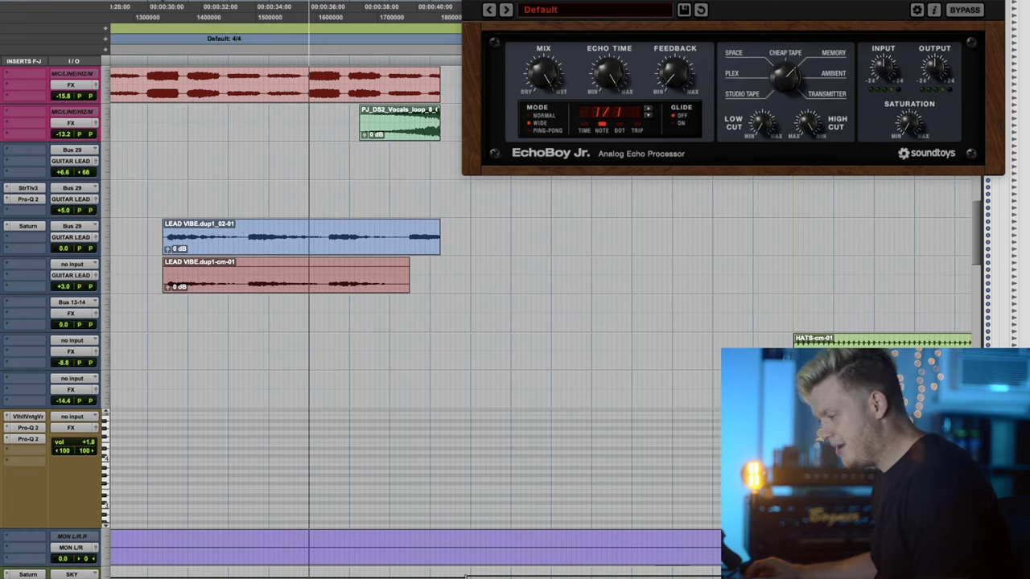
key(space)
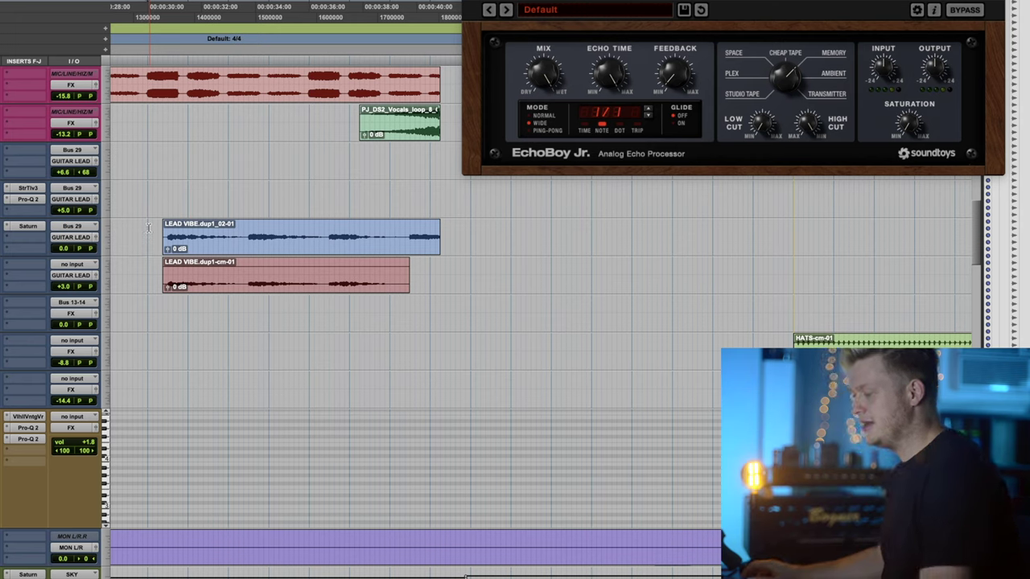
key(space)
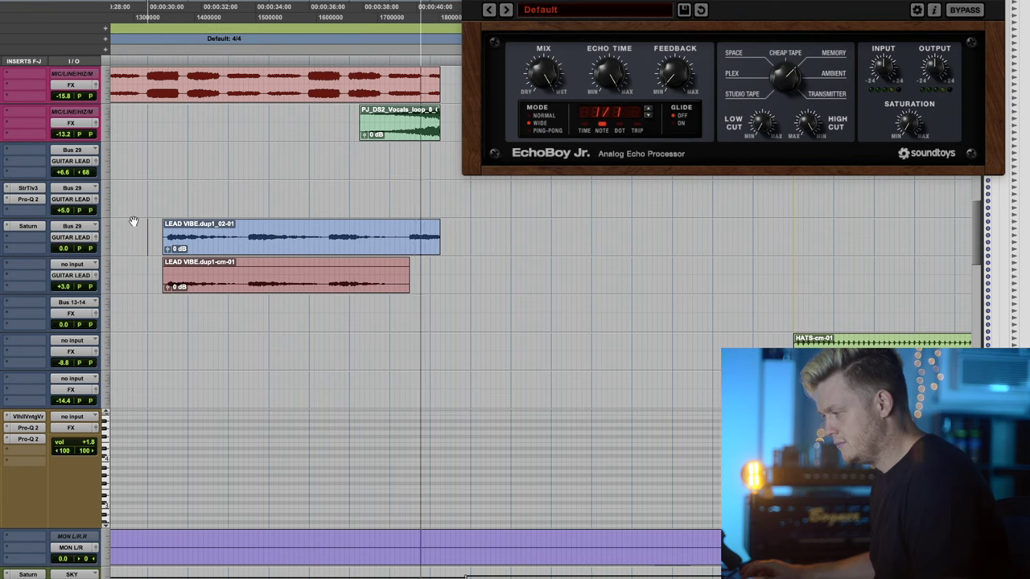
Scroll to the GTR V2_02 clip and audition it, playing and stopping it twice.
scroll(133, 221, up, 3)
scroll(492, 232, right, 10)
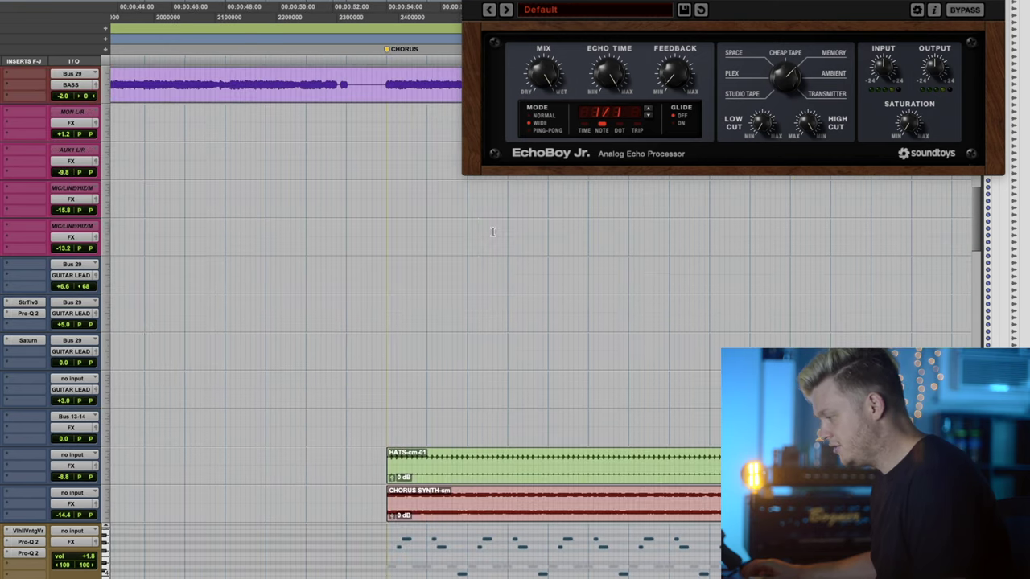
scroll(493, 232, right, 10)
scroll(493, 232, up, 1)
scroll(557, 227, up, 5)
scroll(557, 228, right, 3)
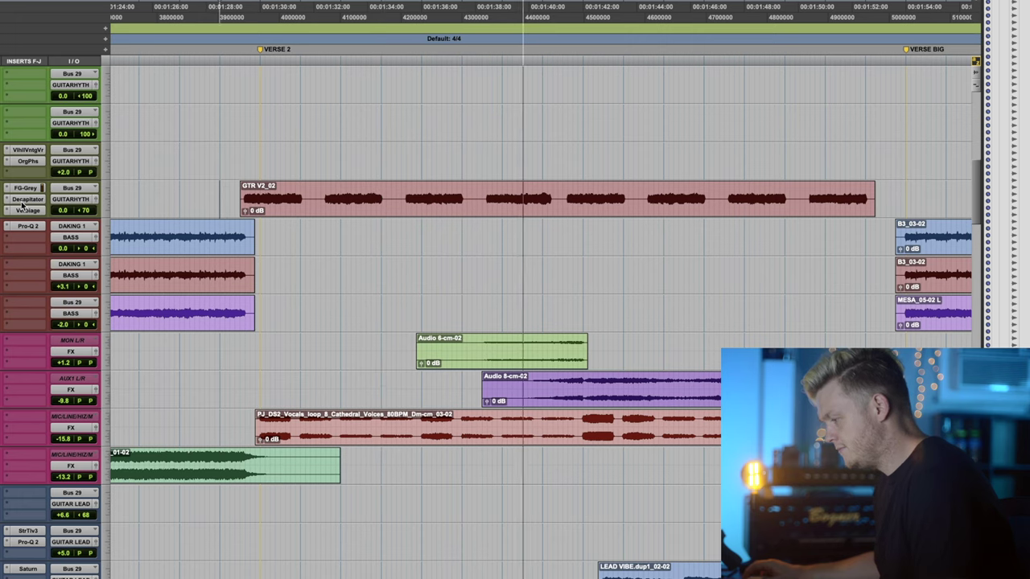
key(space)
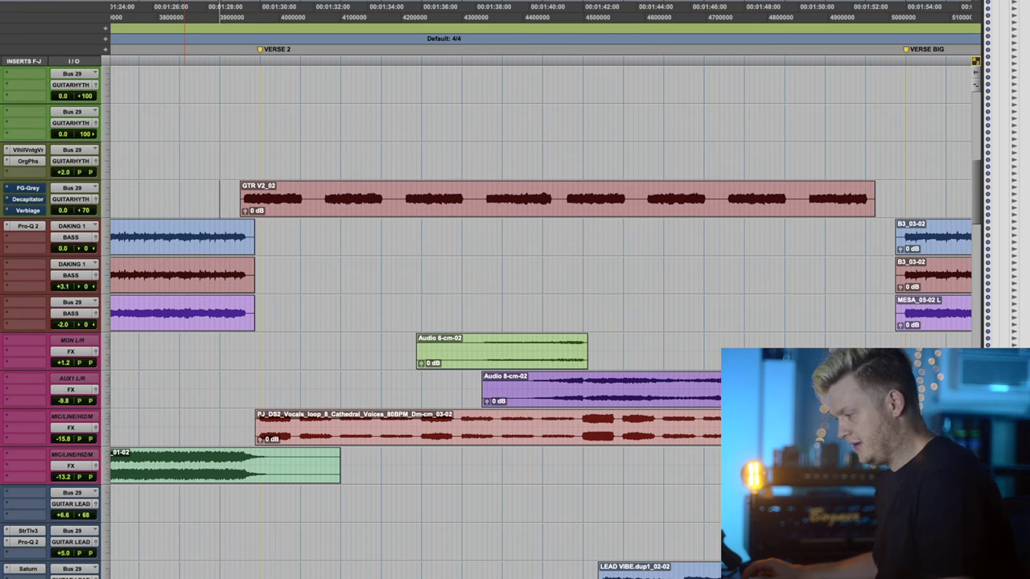
key(space)
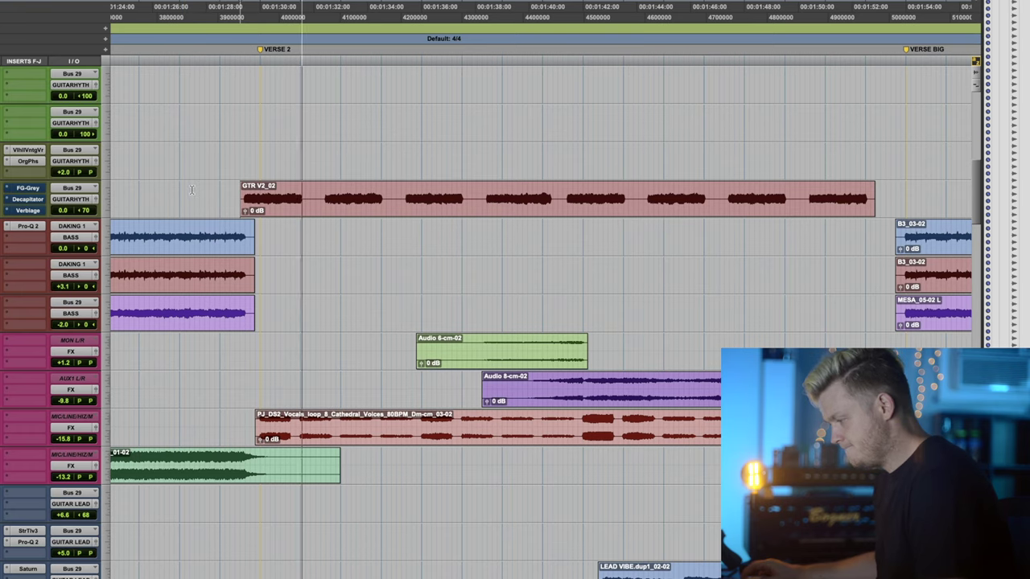
key(space)
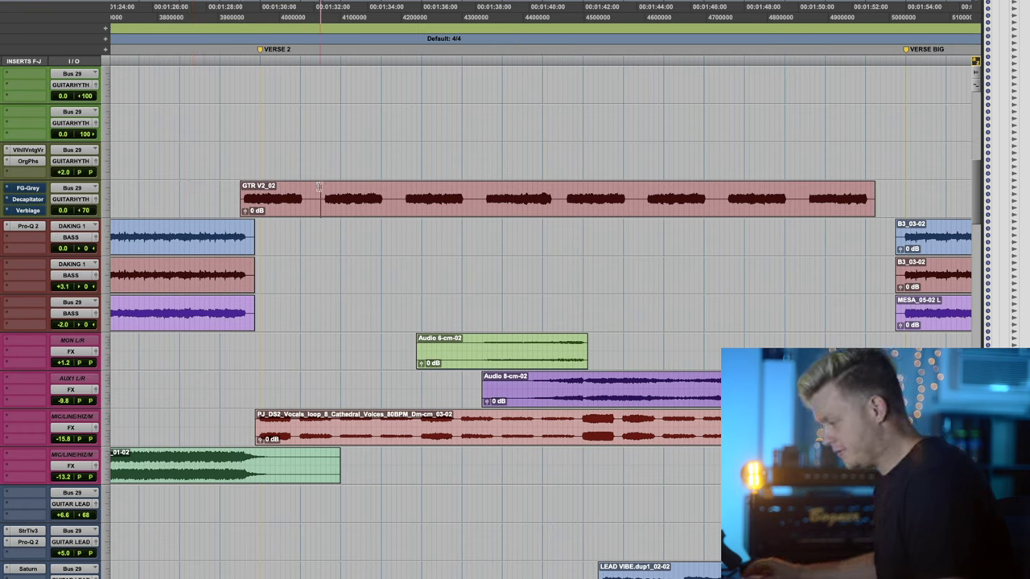
key(space)
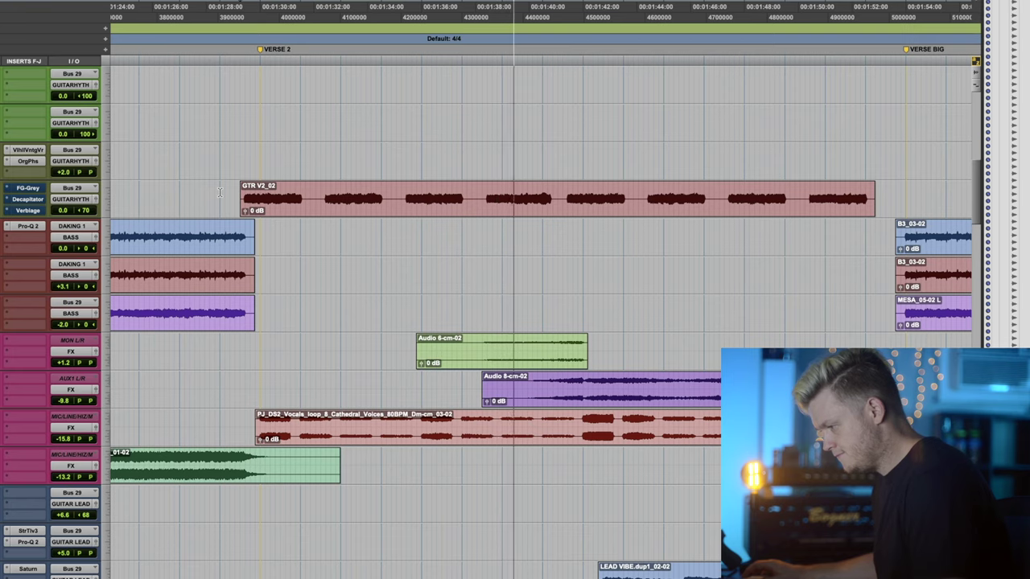
key(space)
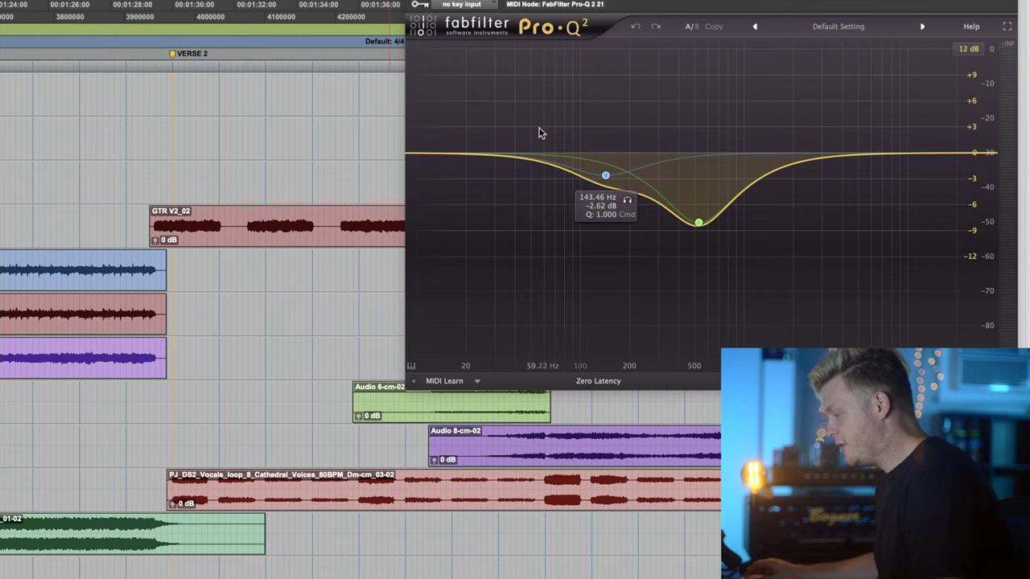
Play GTR V2 through its band-pass Pro-Q 2 EQ, stopping and restarting to compare.
mouse_move(722, 224)
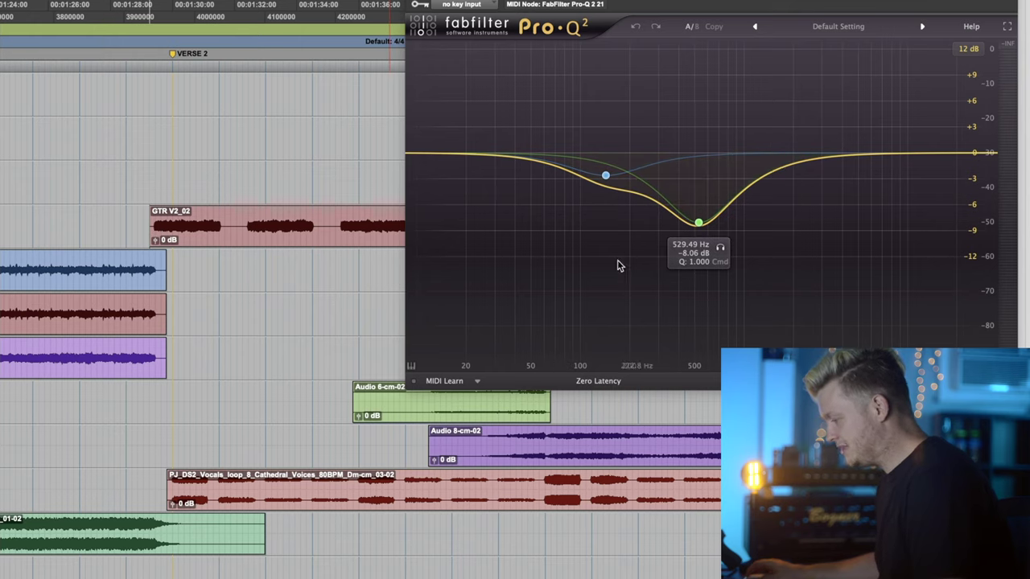
key(space)
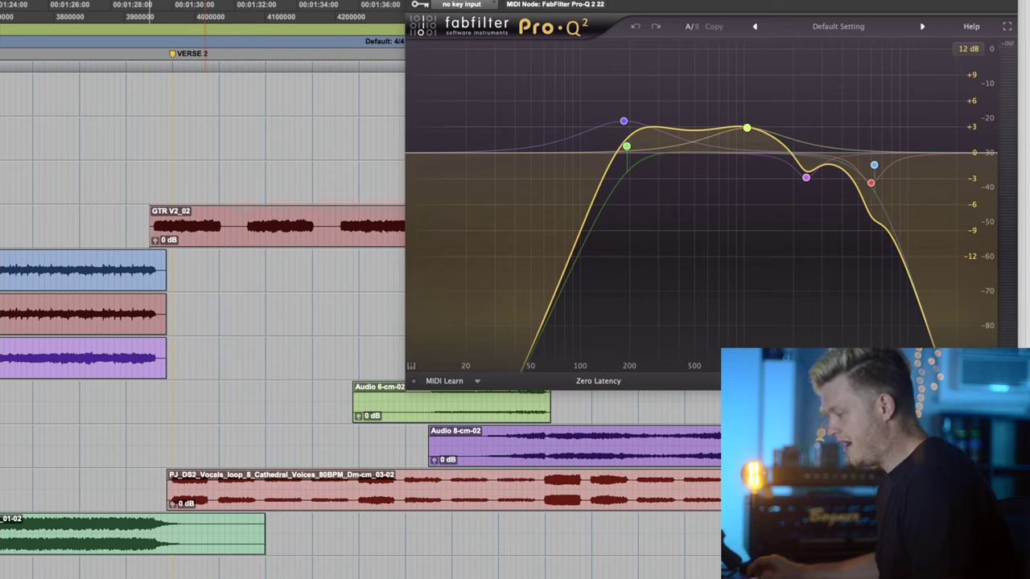
key(space)
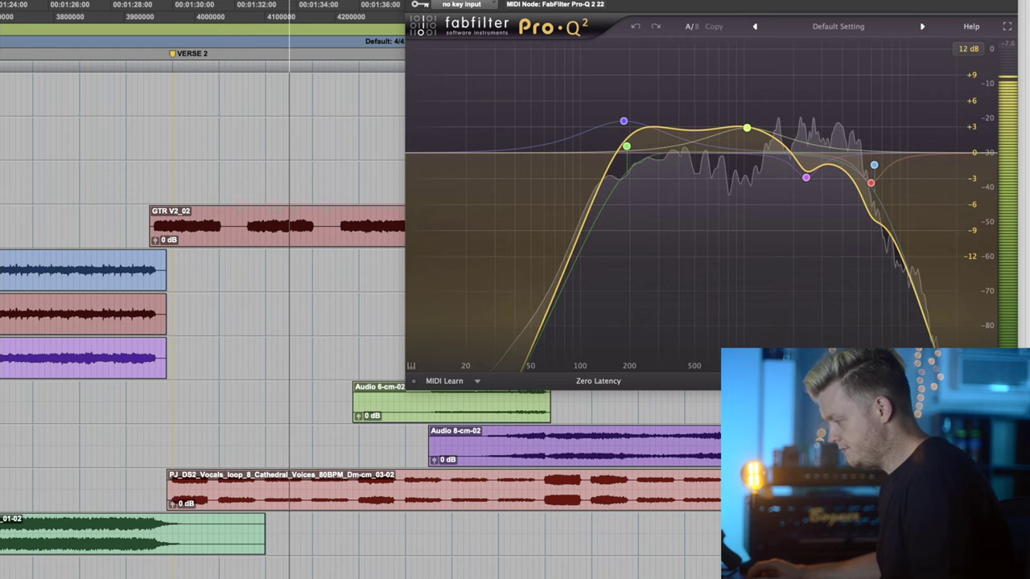
key(space)
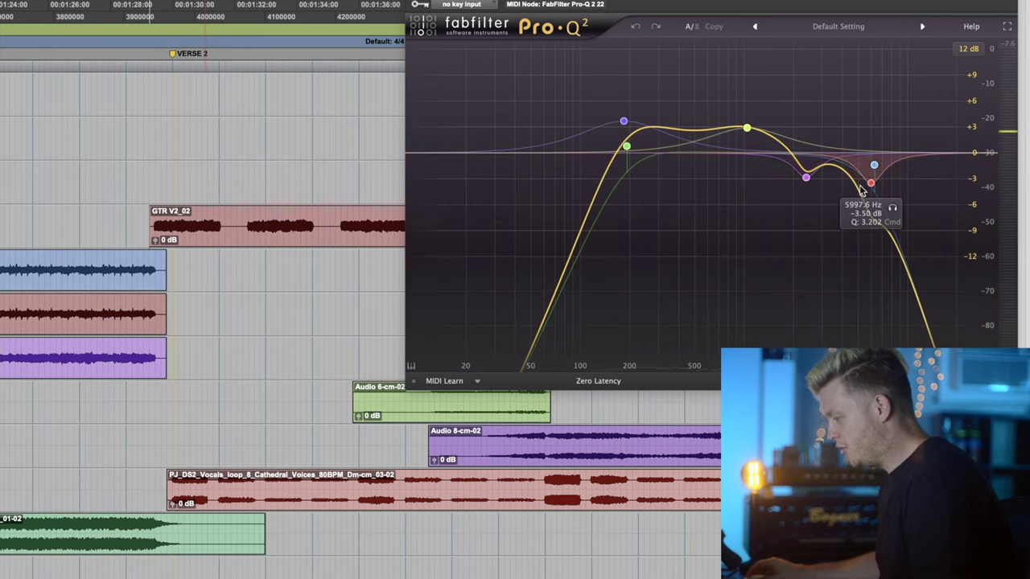
key(space)
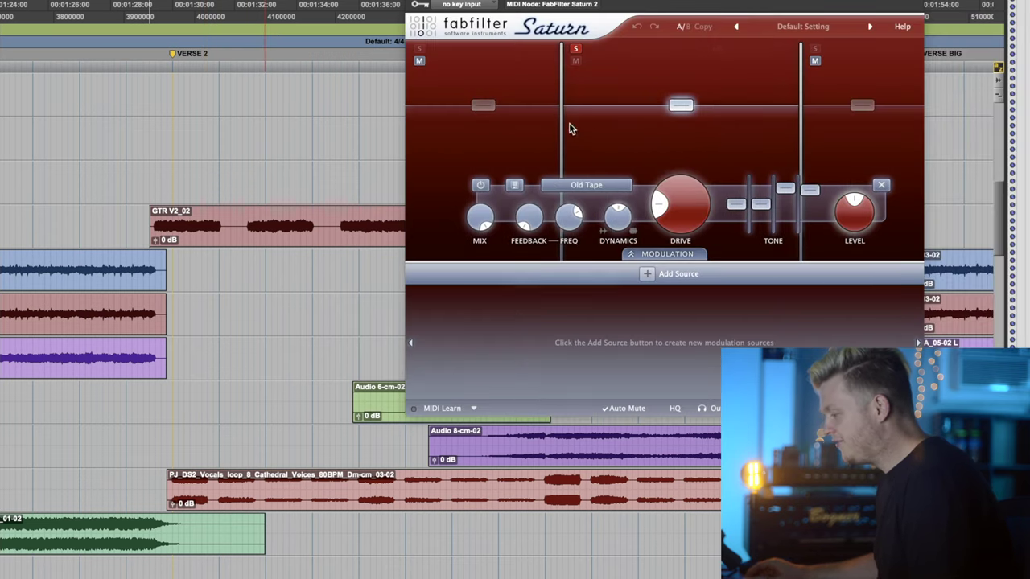
Raise the Saturn Old Tape Drive knob and play the guitar briefly to hear it.
click(700, 178)
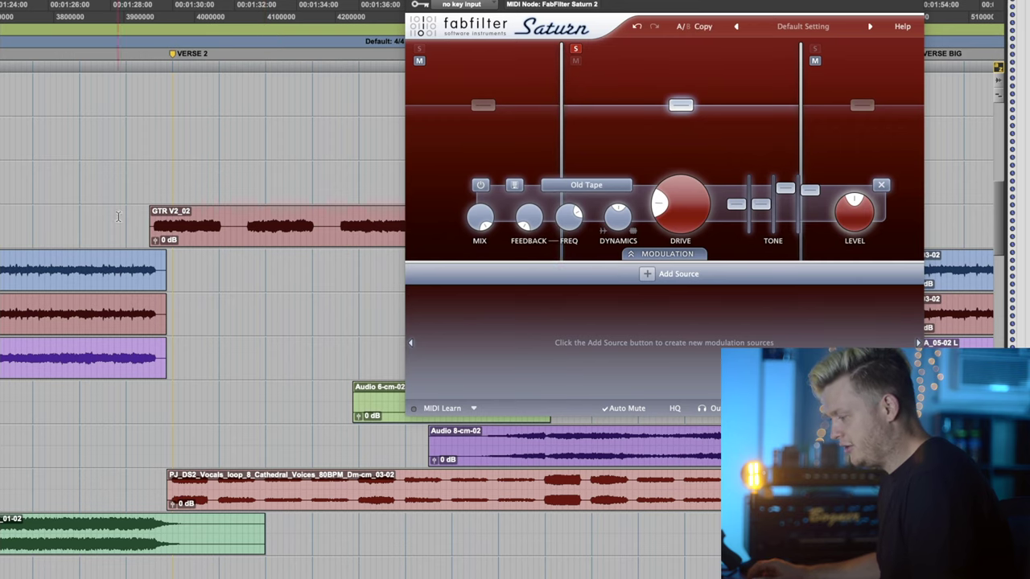
scroll(121, 219, up, 1)
key(space)
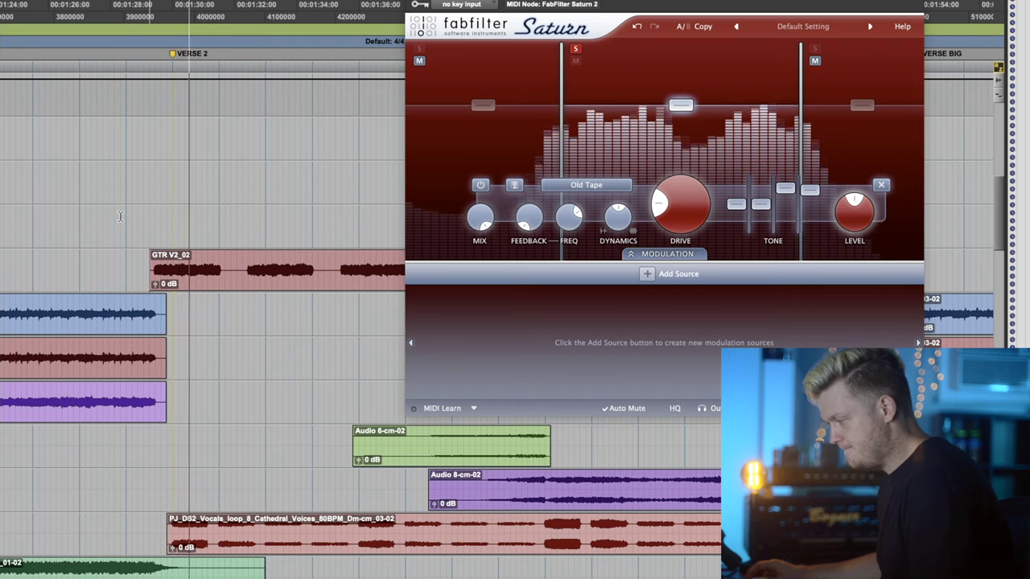
key(space)
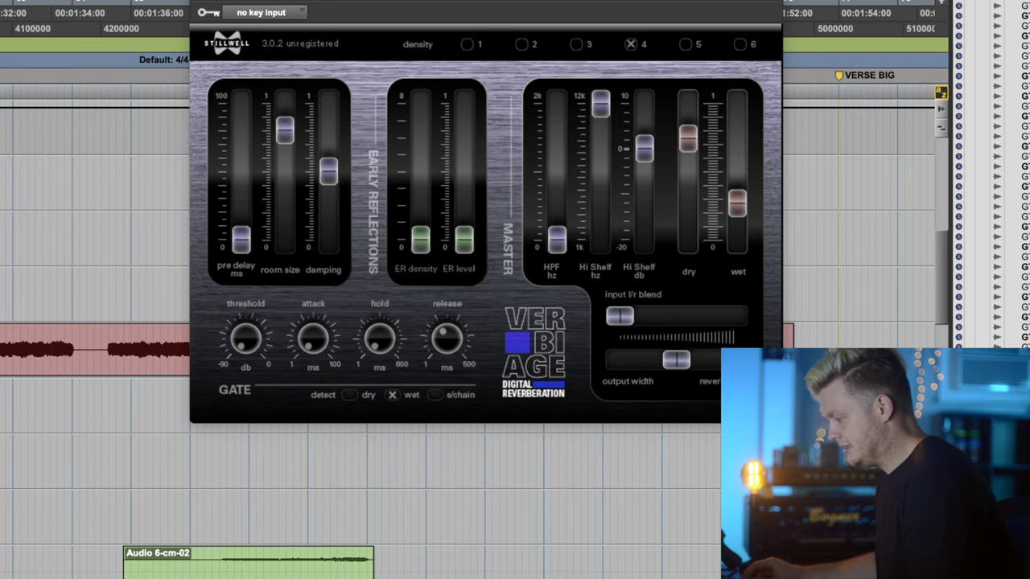
Close the Verbiage reverb window and scroll the GRAVE session's tracks back into view.
key(super+w)
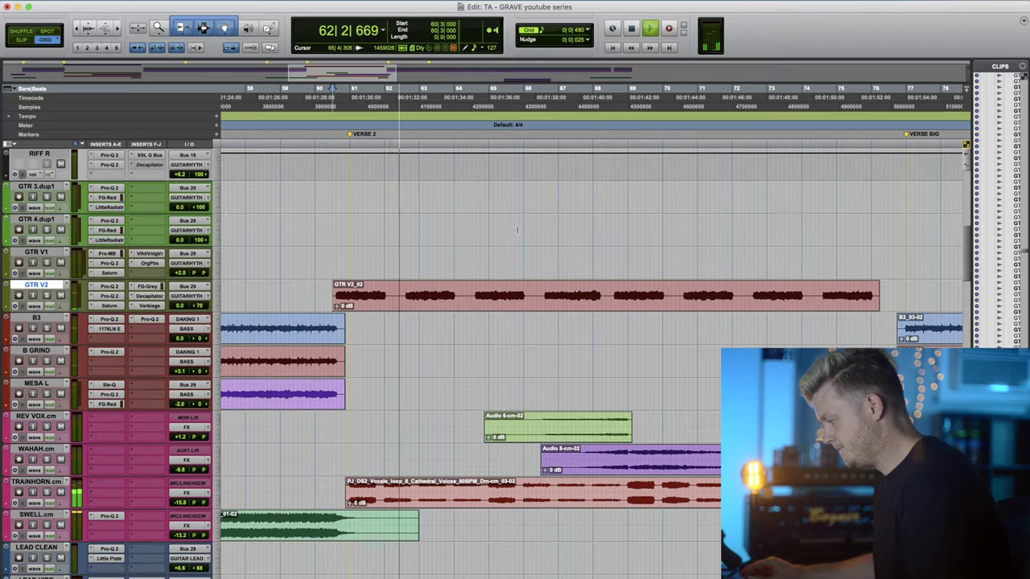
scroll(507, 233, right, 10)
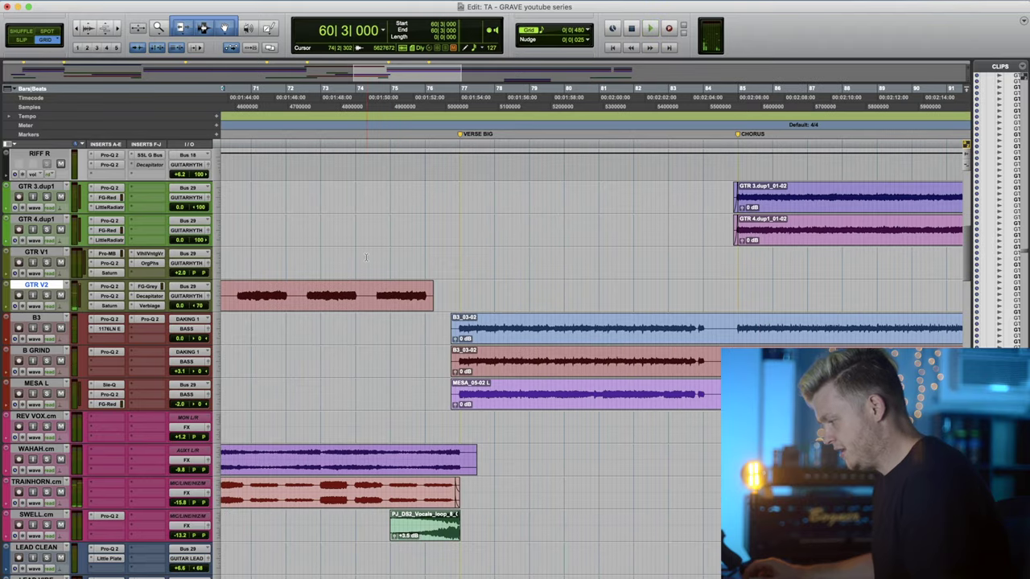
Select GTR V1 at bar 74 and play the guitars leading into VERSE BIG.
click(365, 258)
scroll(362, 257, up, 1)
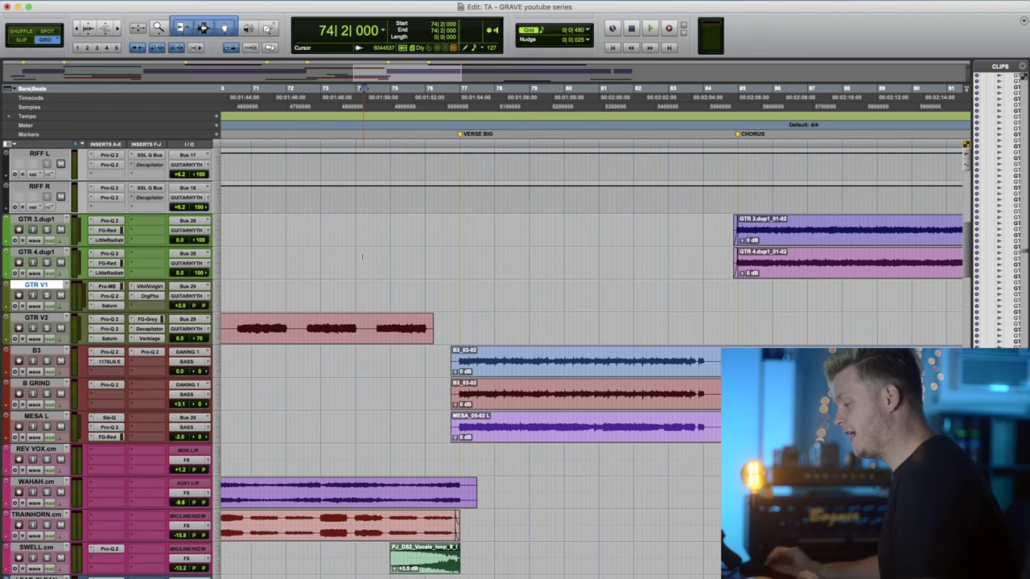
scroll(482, 296, up, 6)
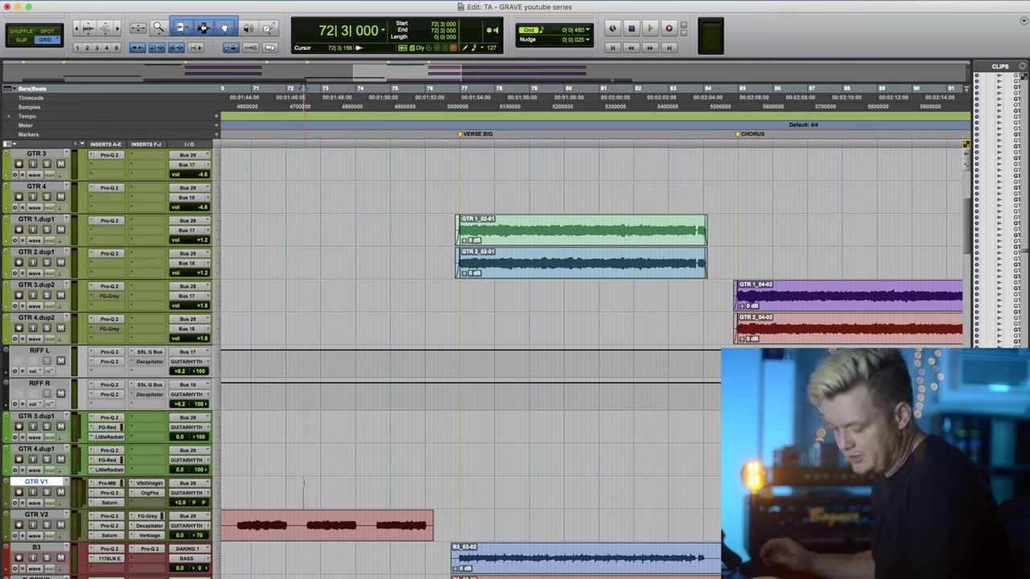
key(space)
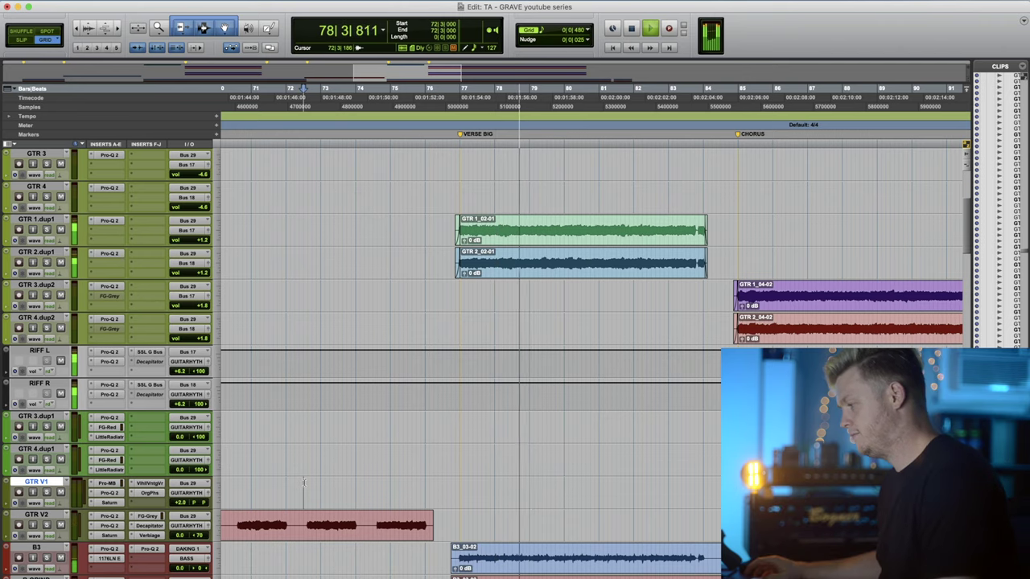
key(space)
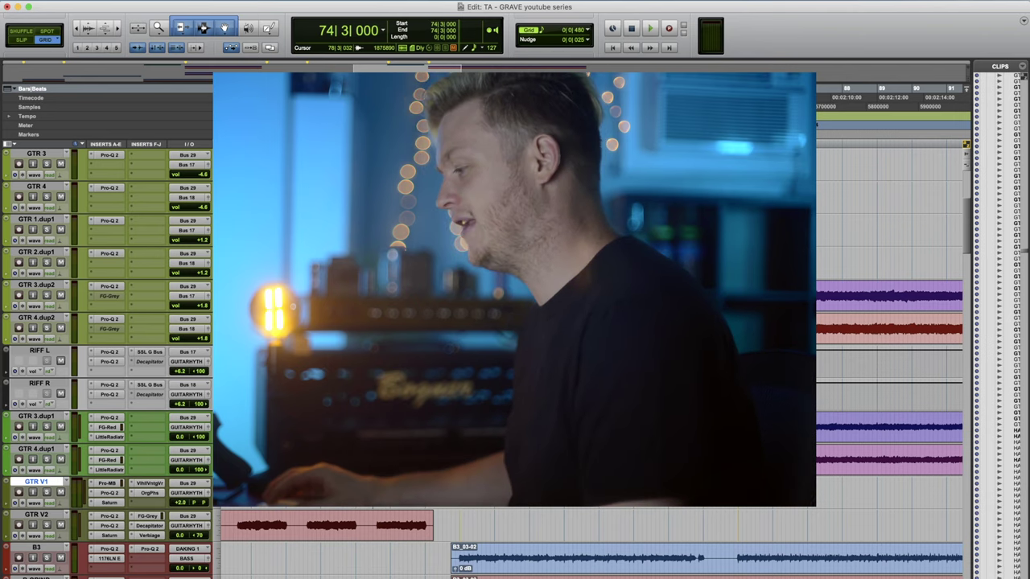
Select GTR 3.dup1 and GTR 4.dup1 at 83|1|000 and play the CHORUS guitars.
scroll(592, 548, right, 5)
click(37, 416)
shift+click(36, 448)
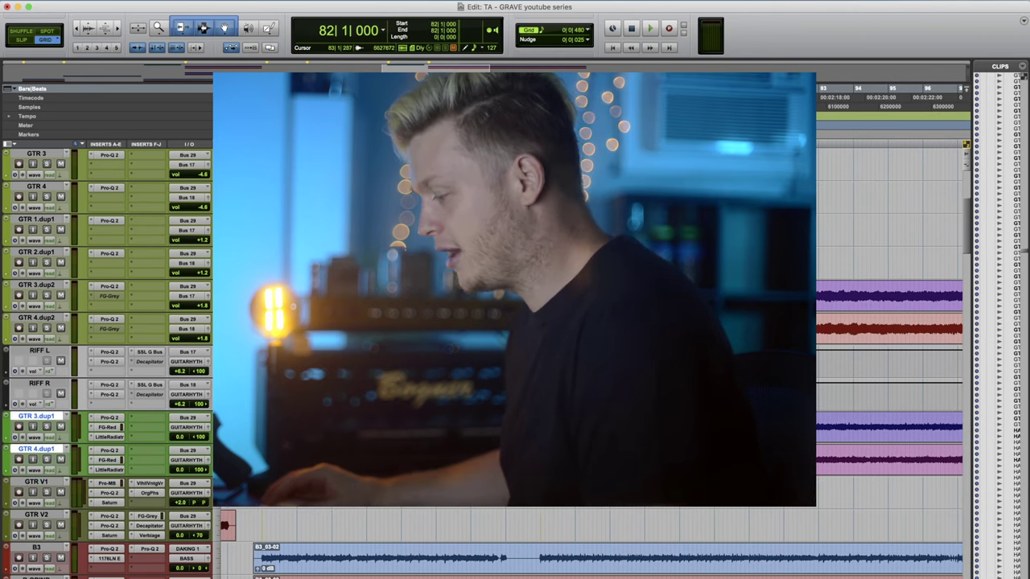
click(477, 431)
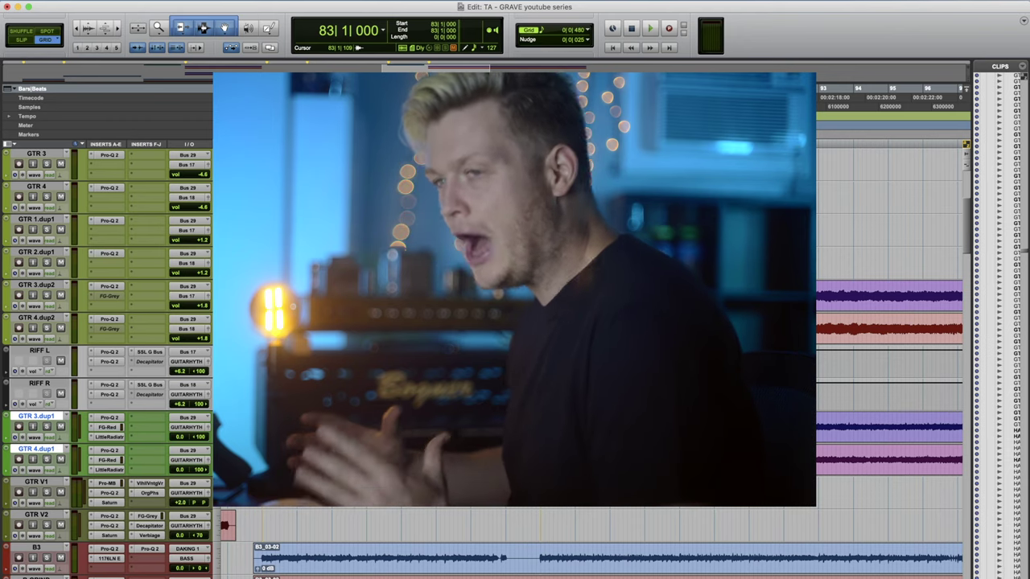
key(space)
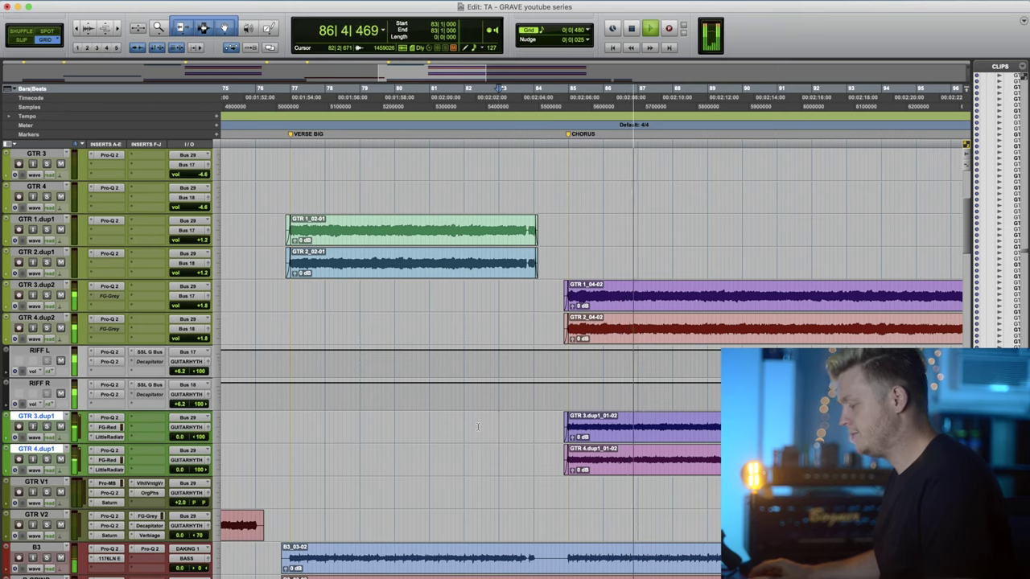
key(space)
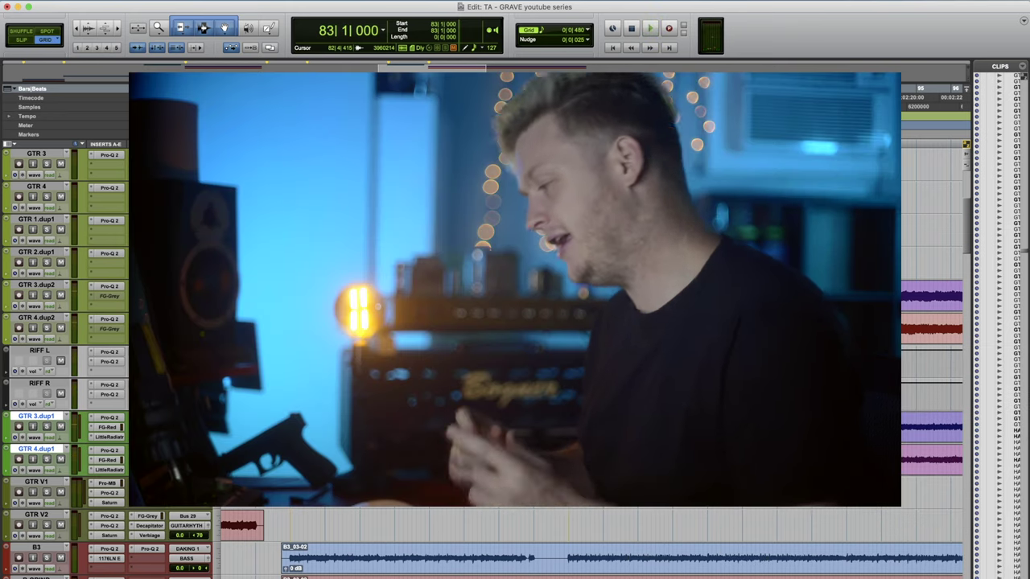
scroll(591, 539, left, 10)
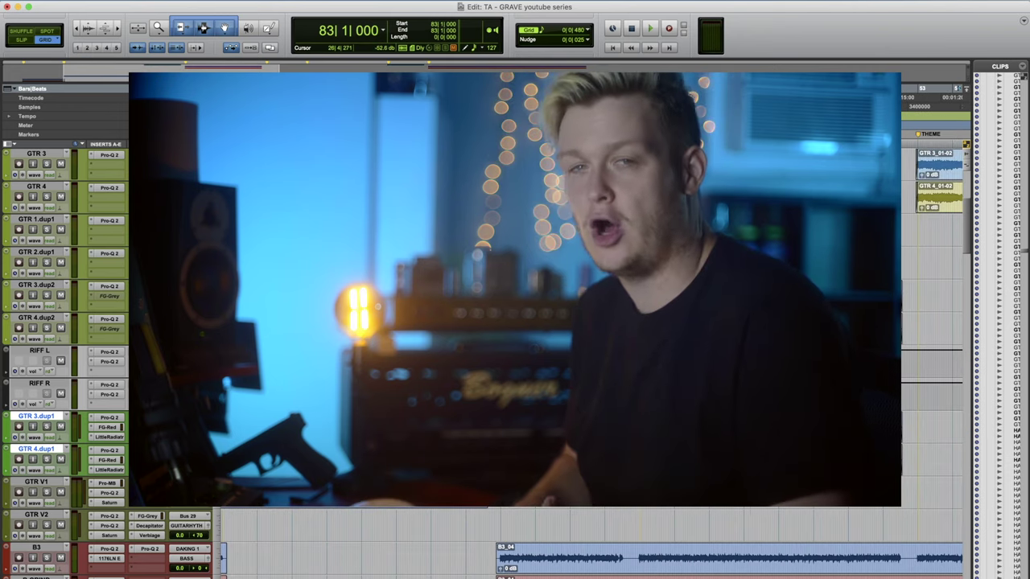
scroll(592, 539, left, 4)
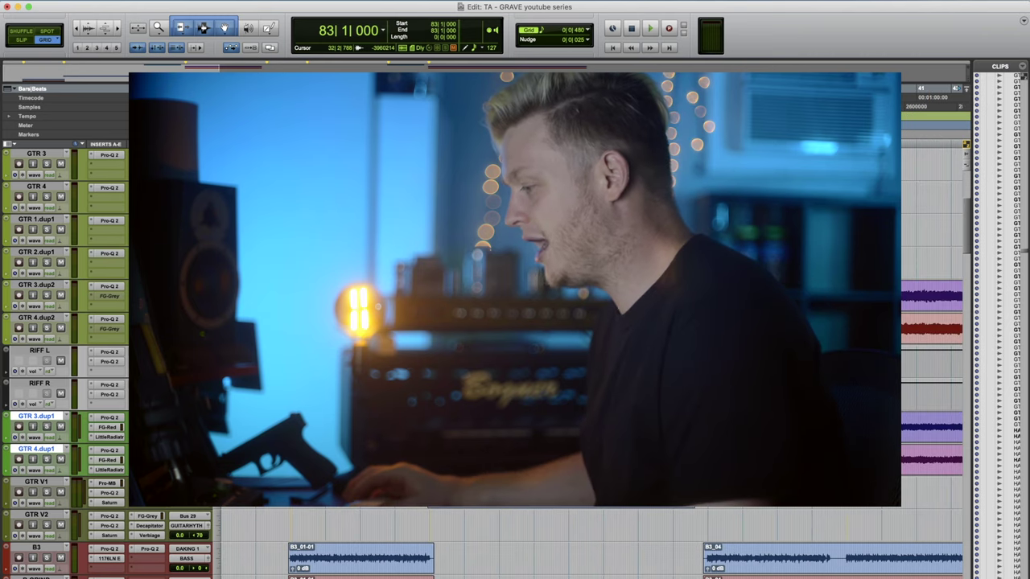
scroll(591, 556, right, 4)
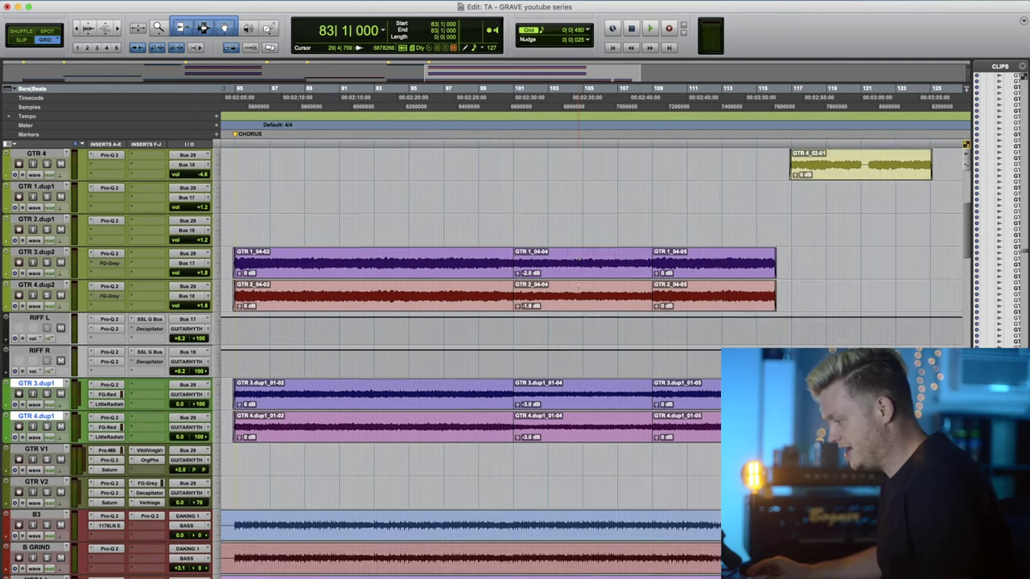
scroll(578, 288, down, 3)
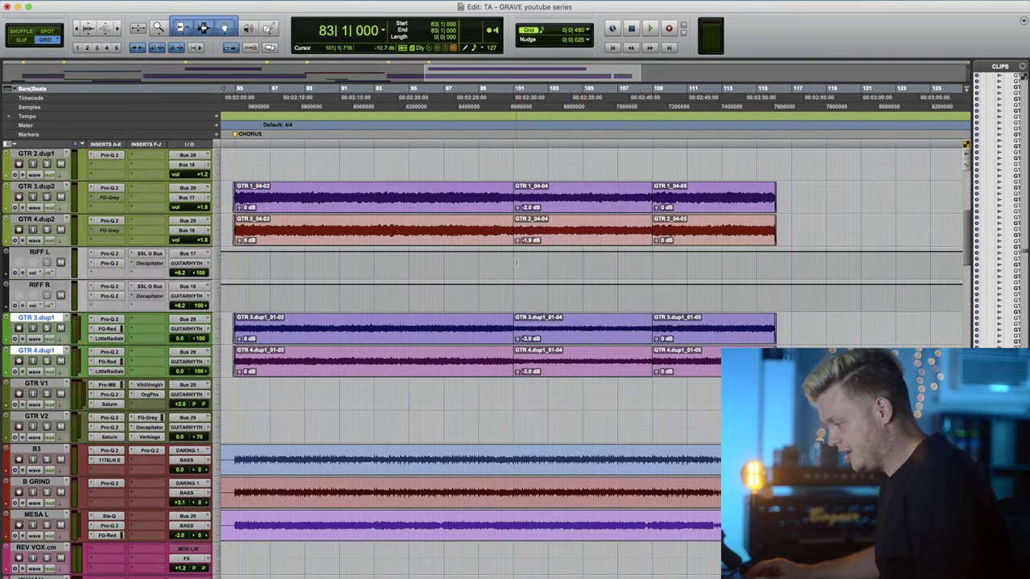
click(515, 261)
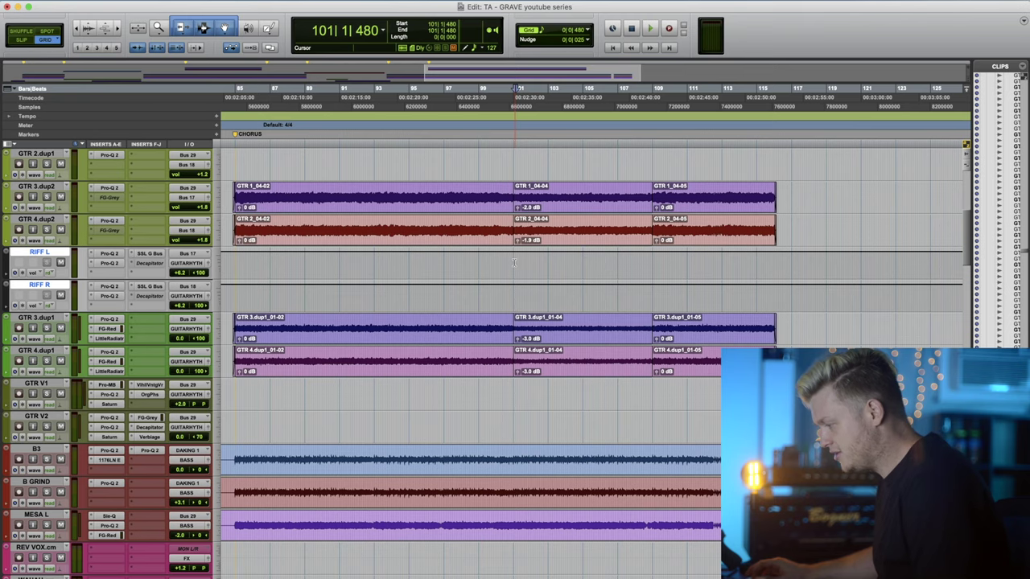
key(super+bracketright)
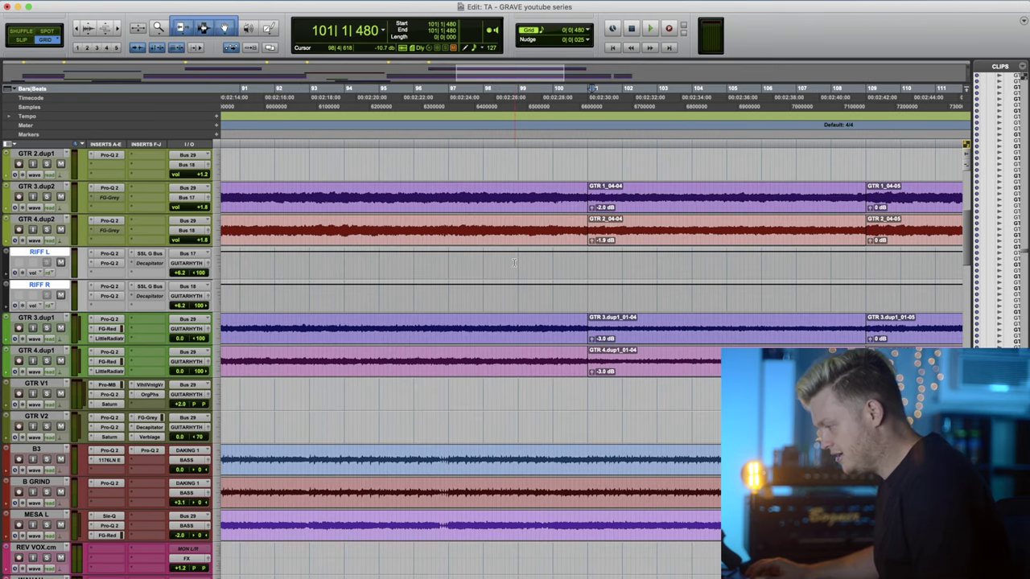
scroll(544, 244, right, 3)
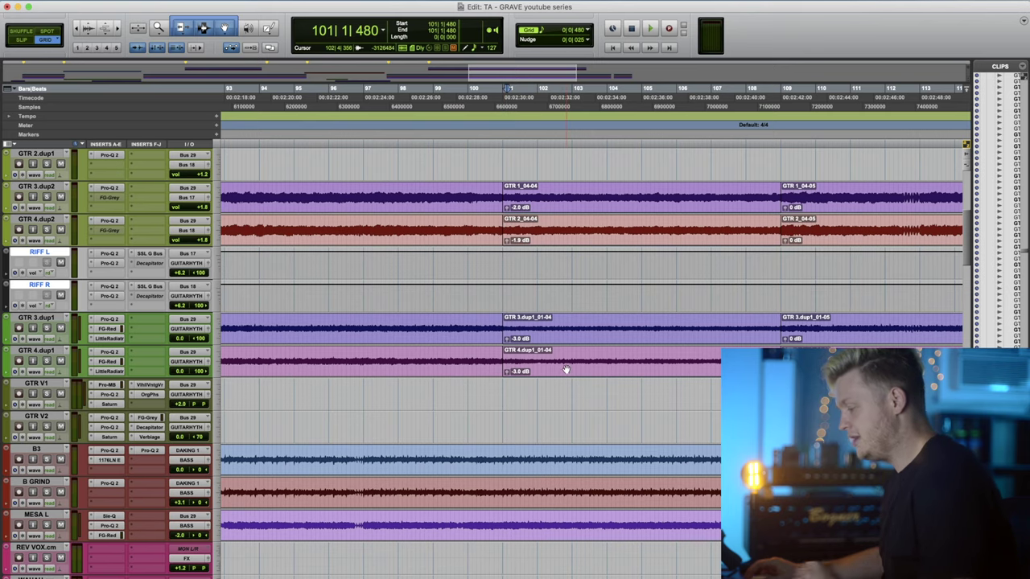
scroll(566, 370, down, 8)
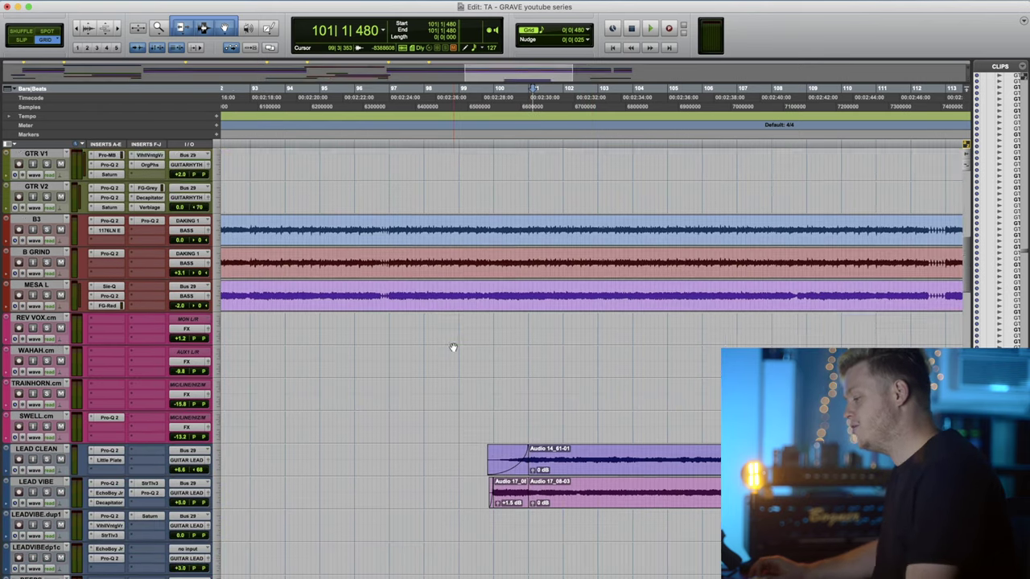
drag(496, 424, 499, 393)
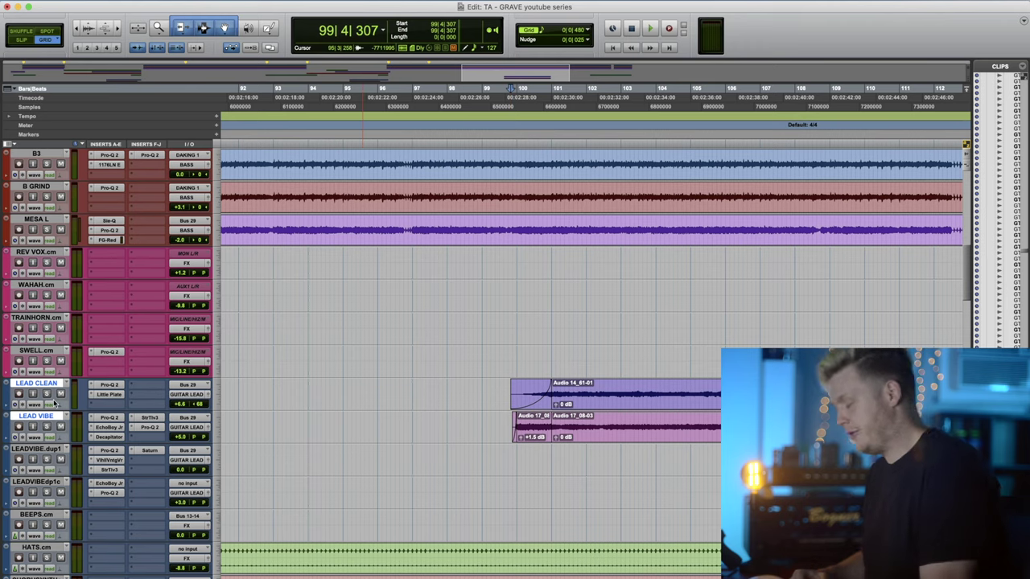
key(space)
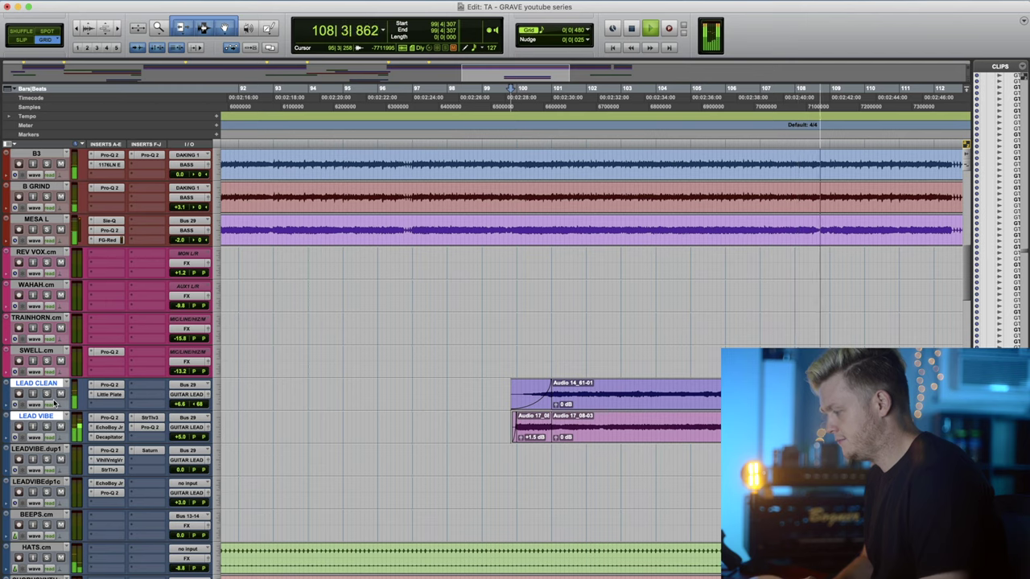
key(space)
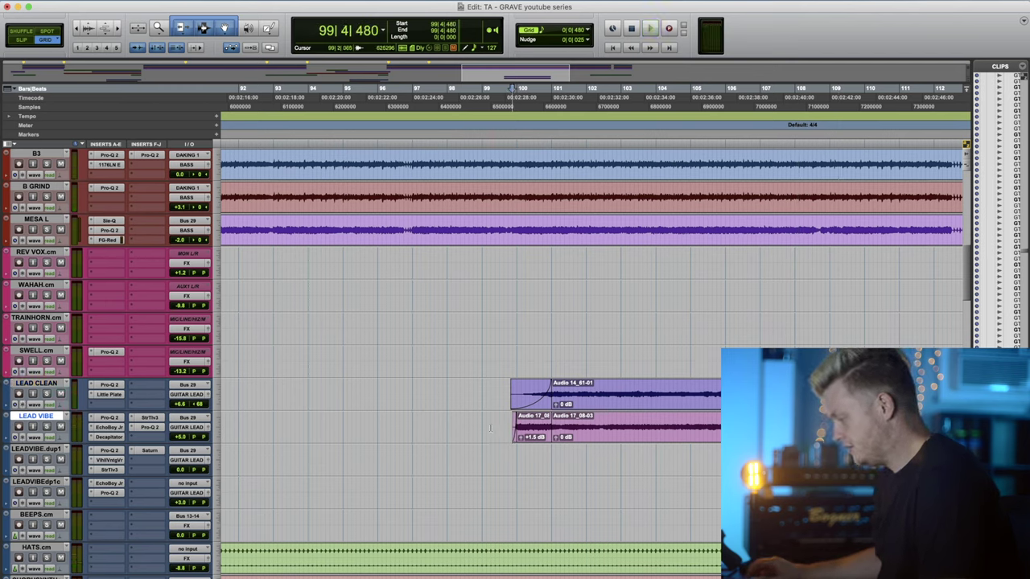
key(space)
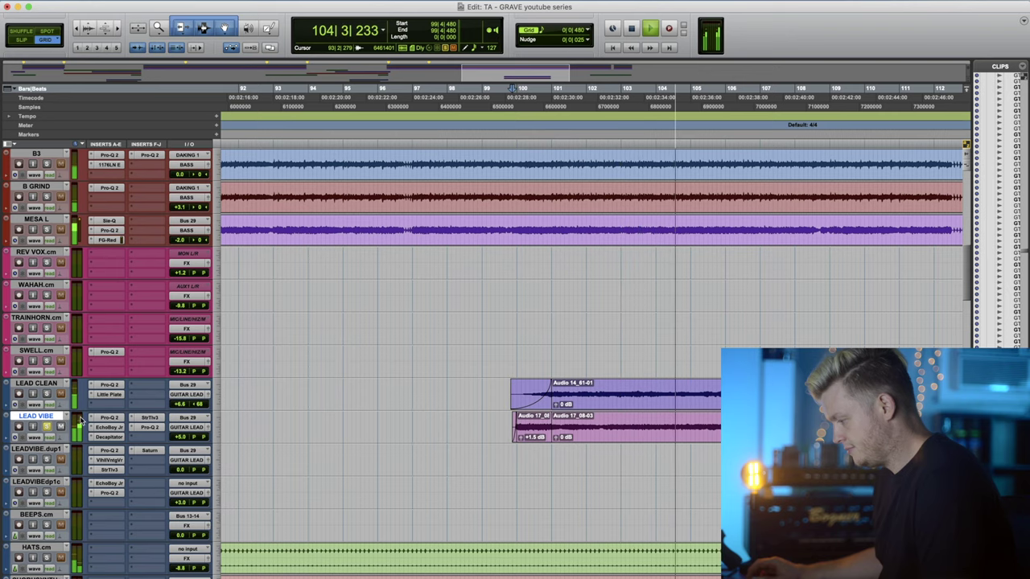
key(space)
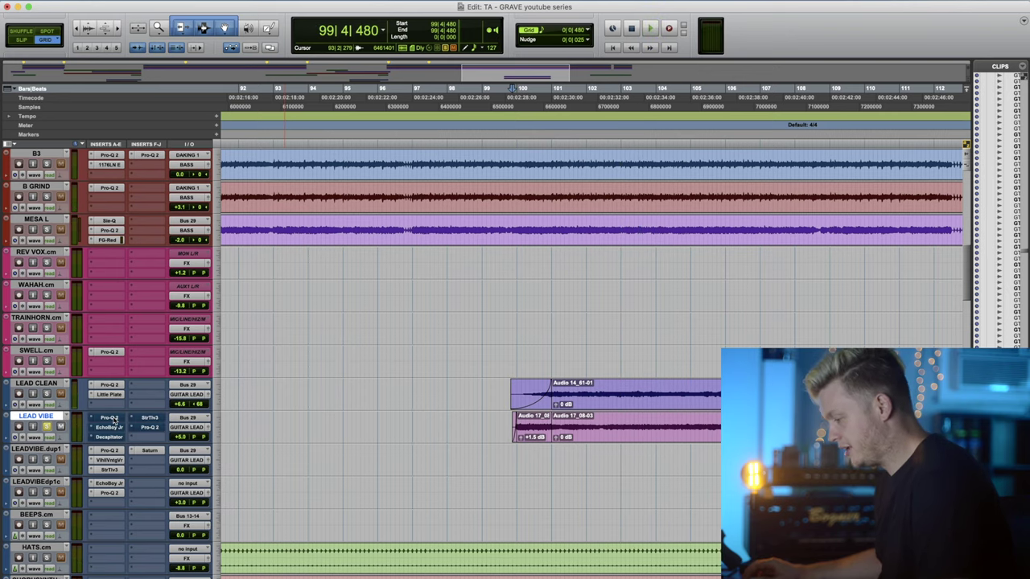
Show LEAD VIBE's first Pro-Q 2 while playing the lead through its analyzer.
click(110, 418)
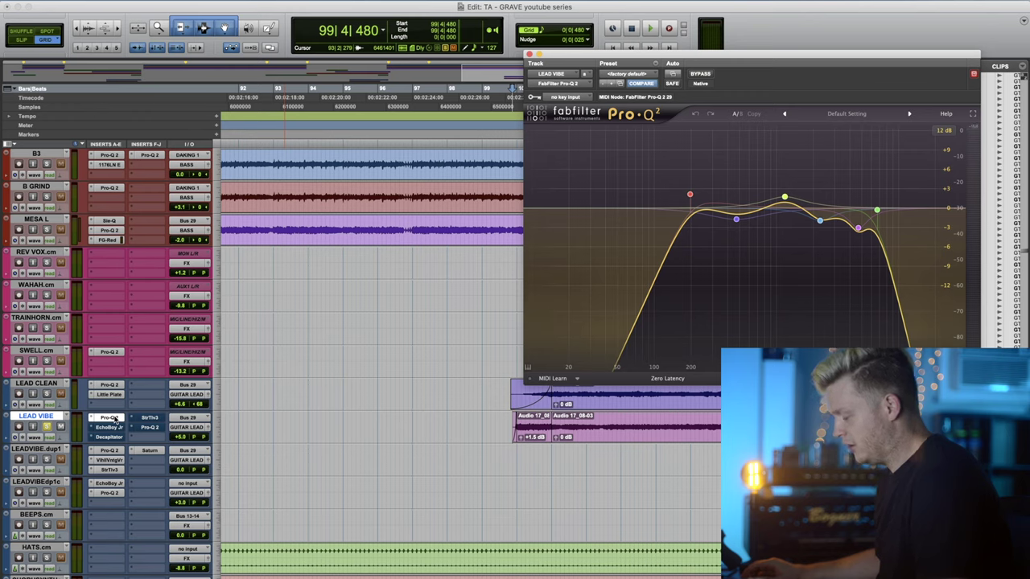
key(space)
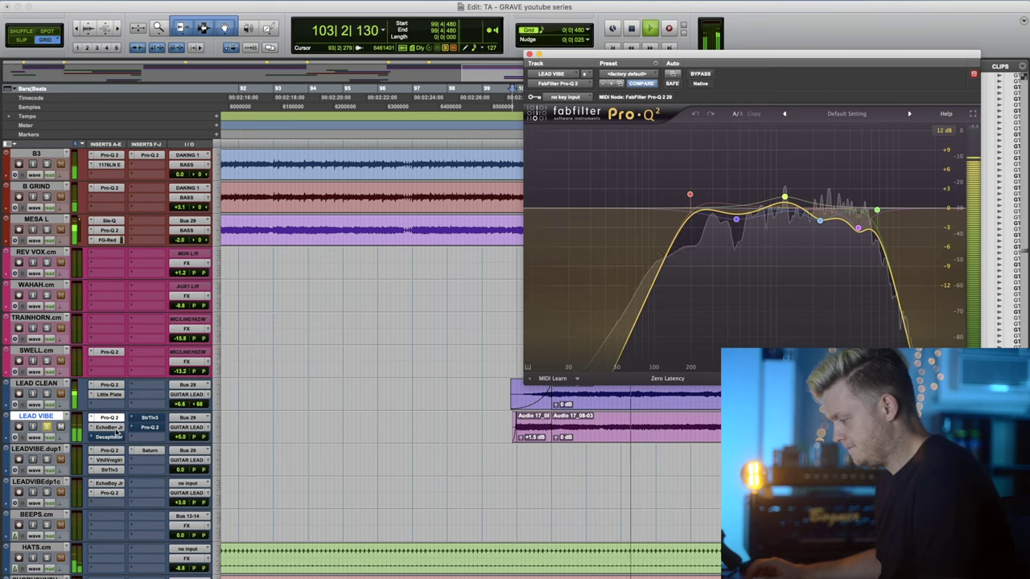
key(space)
Check LEAD VIBE's EchoBoy Jr. delay and Decapitator saturation with a short playback.
click(113, 437)
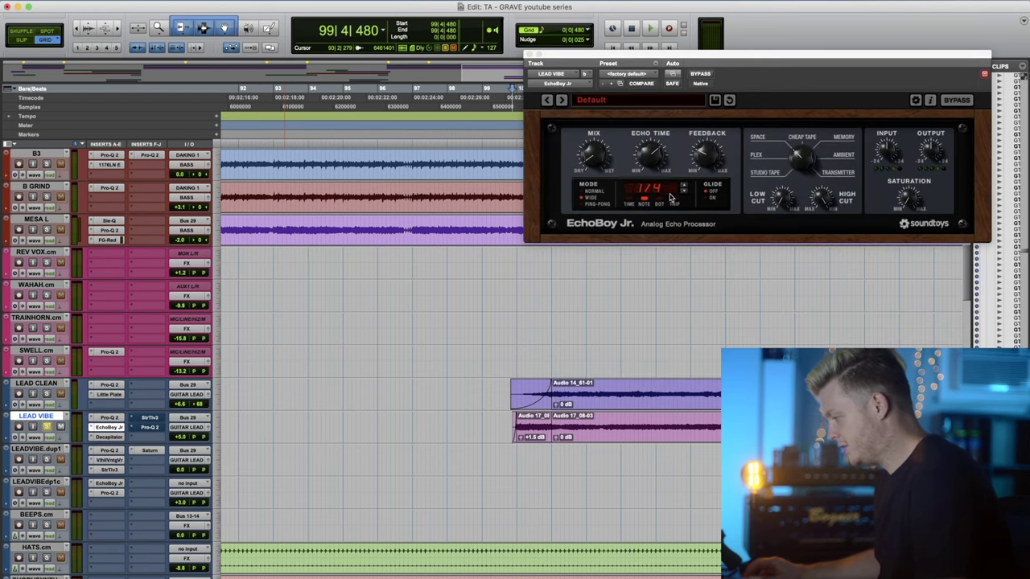
click(110, 437)
key(space)
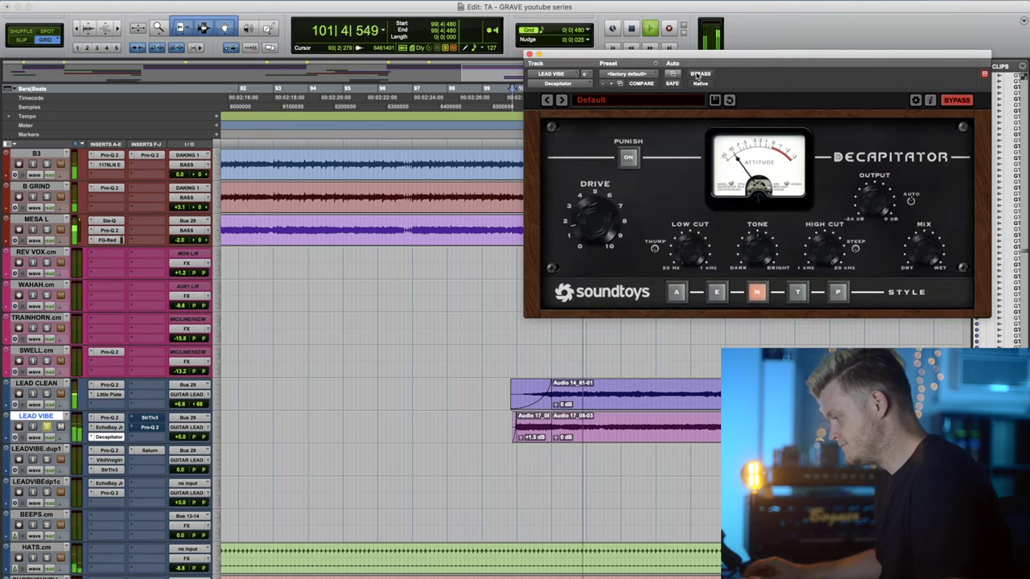
key(space)
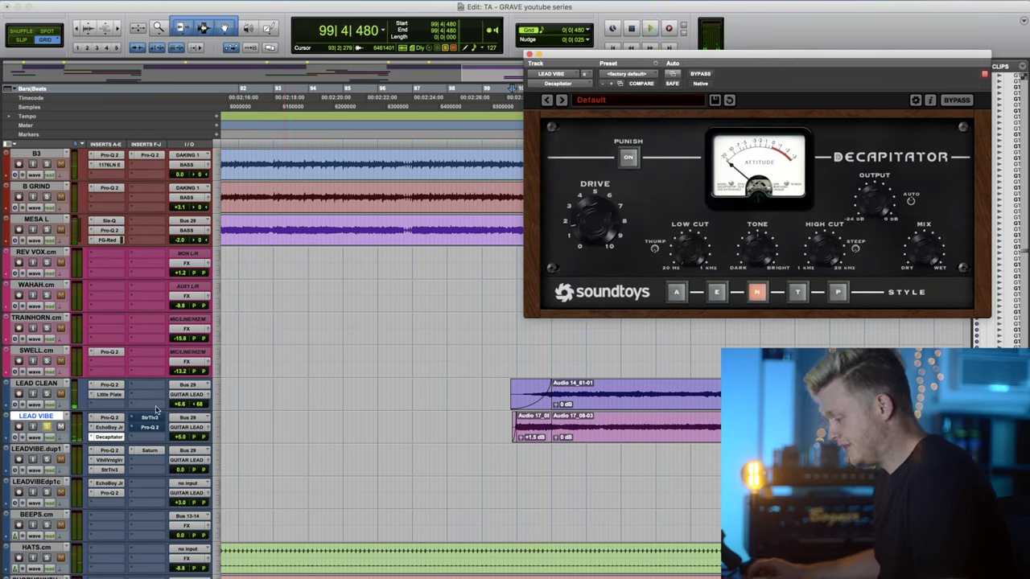
View Stereo Tool v3, then play the lead through the second Pro-Q 2's midrange boosts.
click(150, 418)
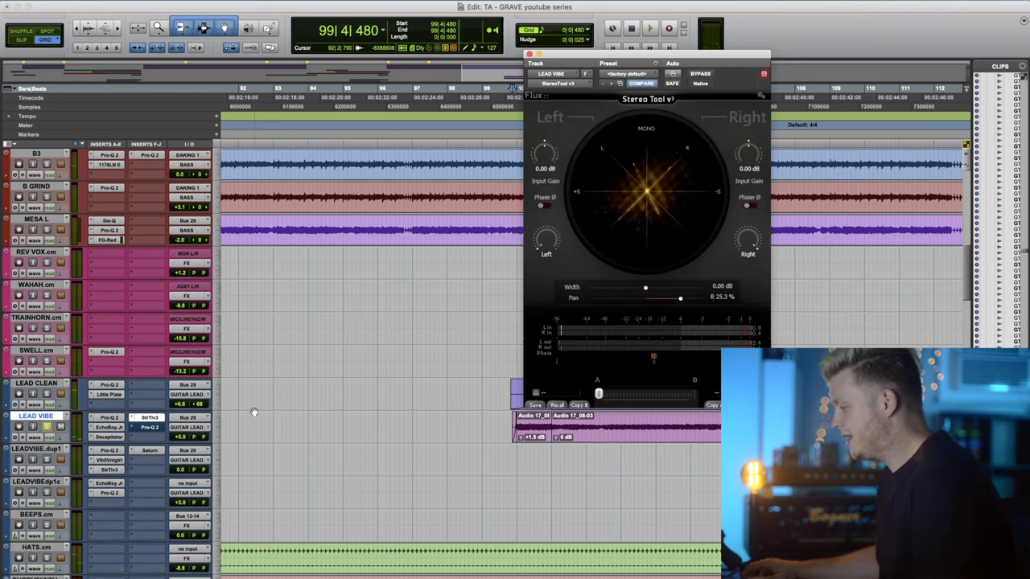
drag(676, 64, 722, 20)
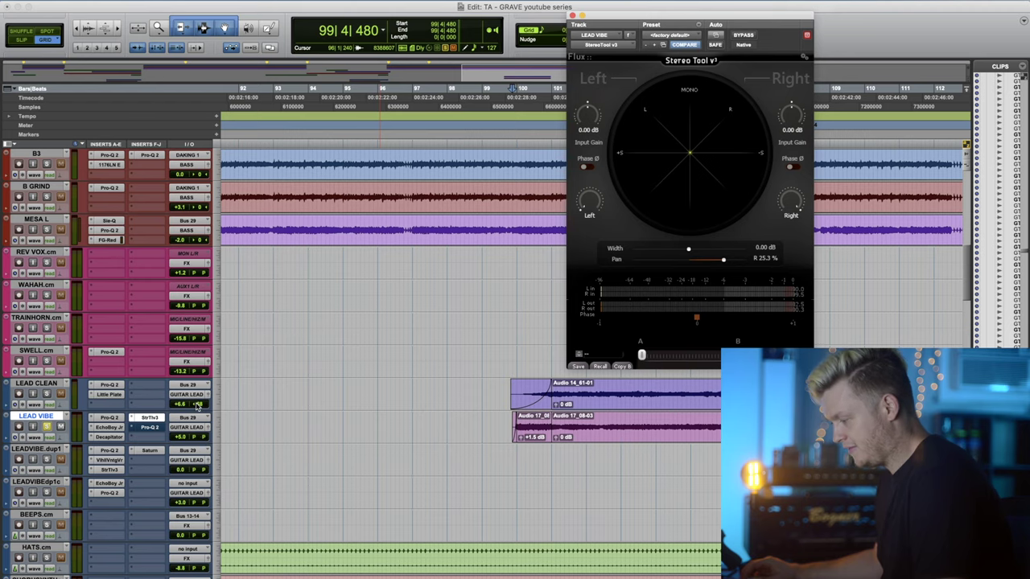
click(152, 432)
click(153, 426)
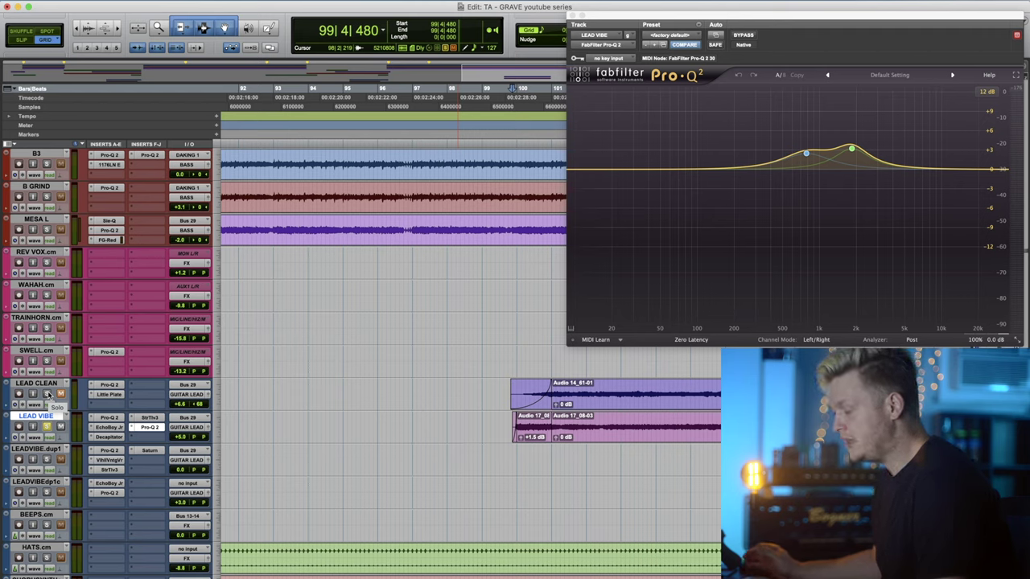
key(space)
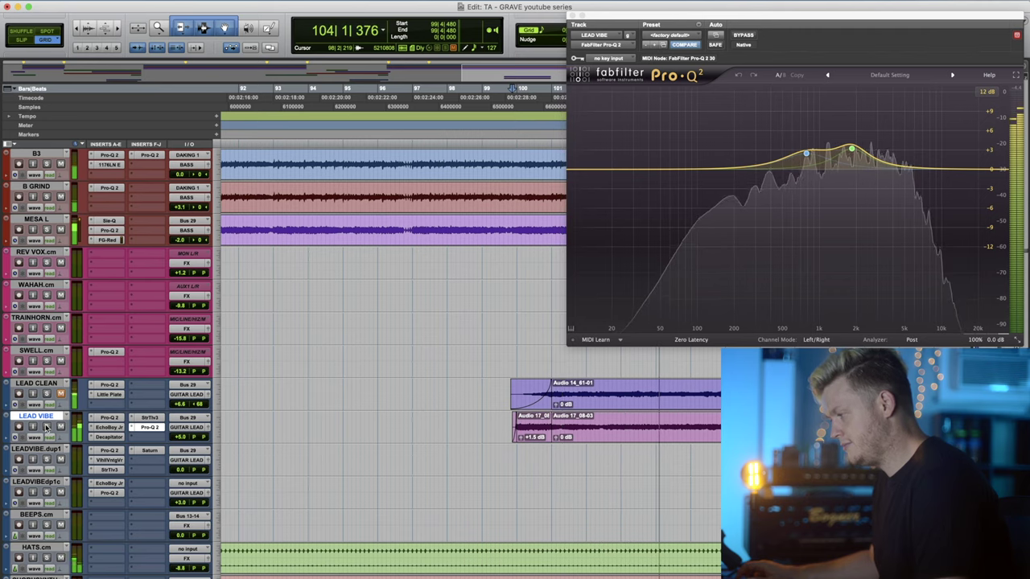
key(space)
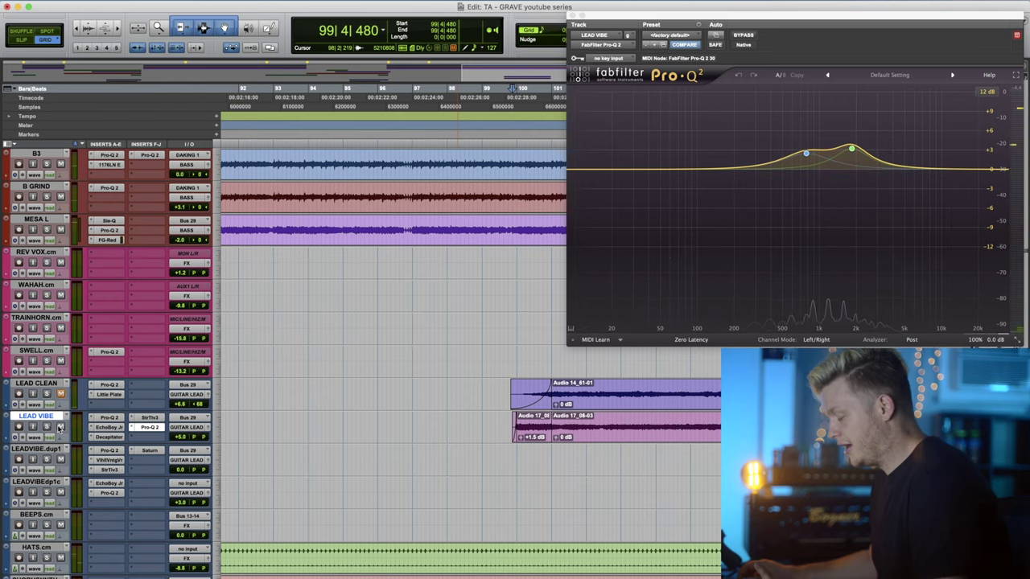
scroll(60, 397, down, 1)
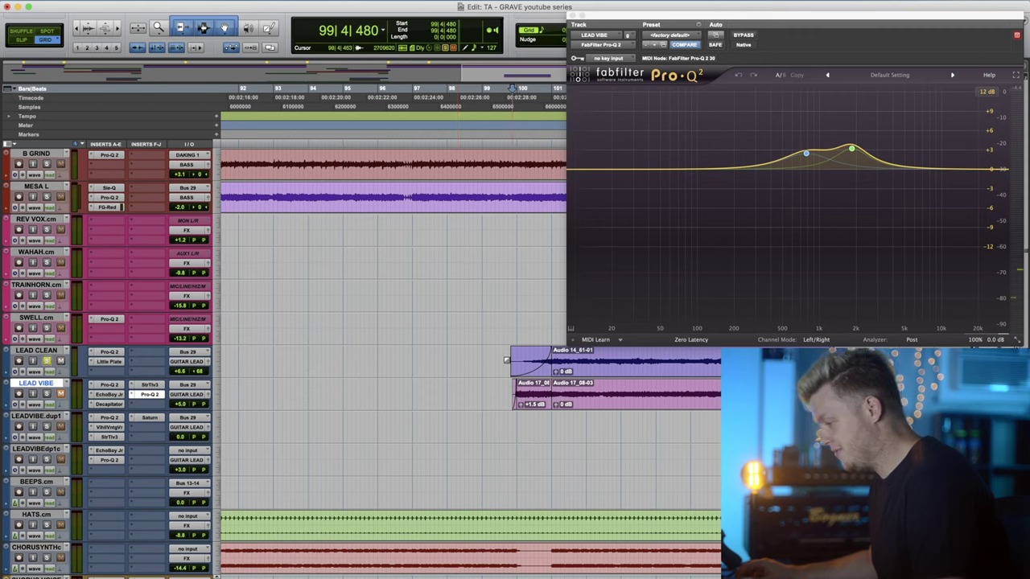
View LEAD CLEAN's band-pass Pro-Q 2 EQ and its Little Plate reverb.
click(36, 351)
click(113, 352)
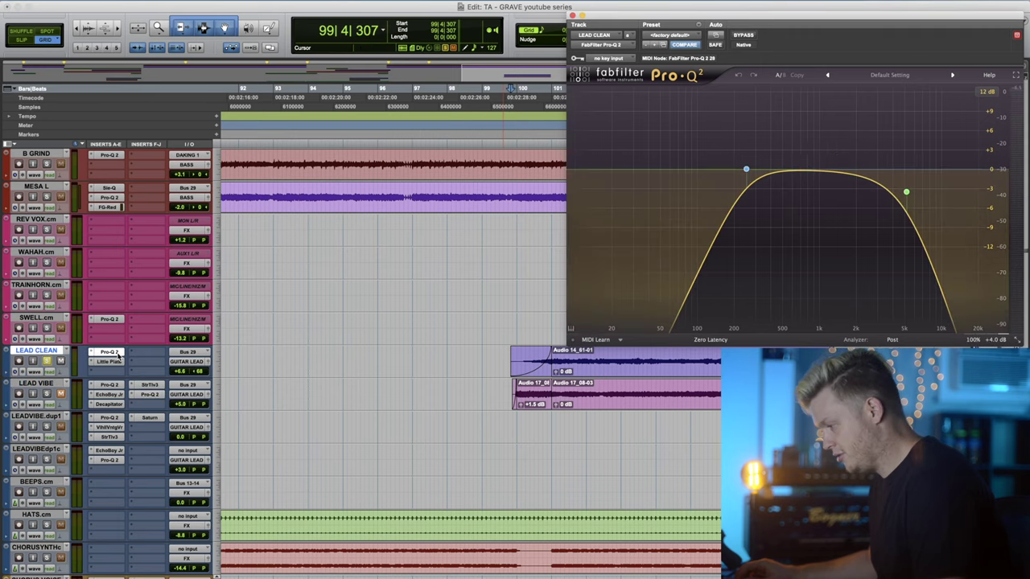
click(117, 362)
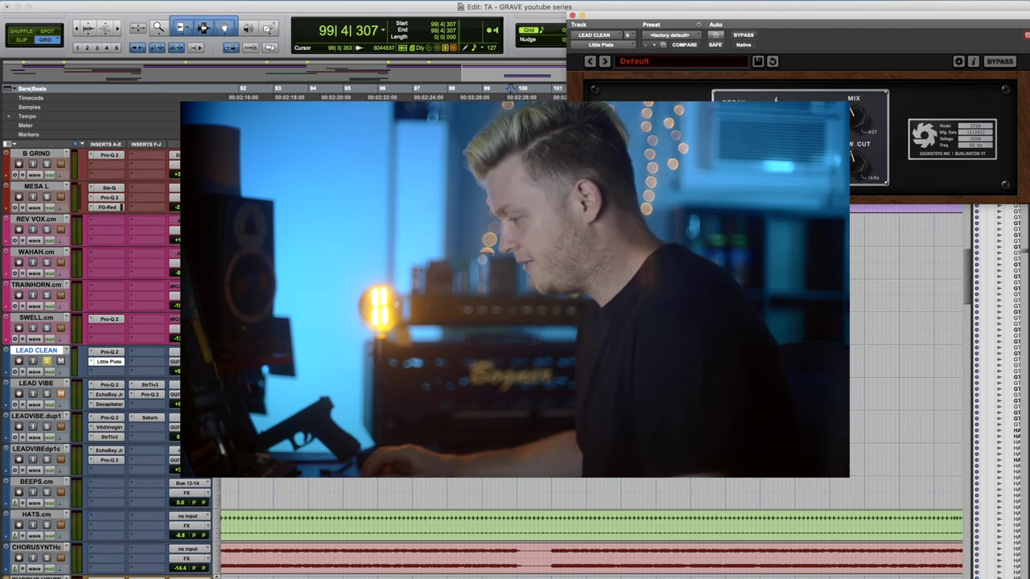
Return the playback start to 99|4|307 and close the Little Plate window.
click(499, 322)
click(511, 354)
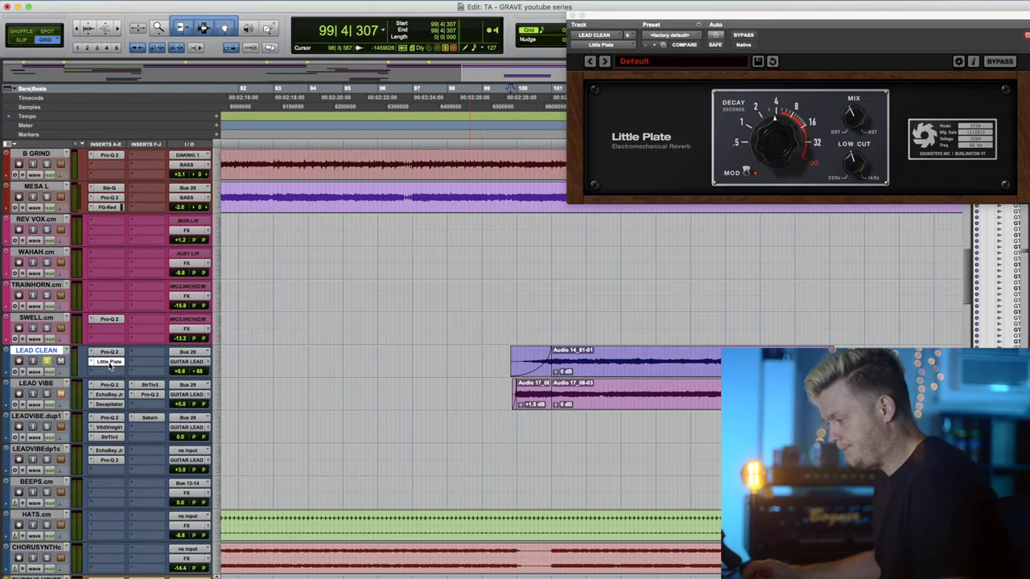
click(110, 363)
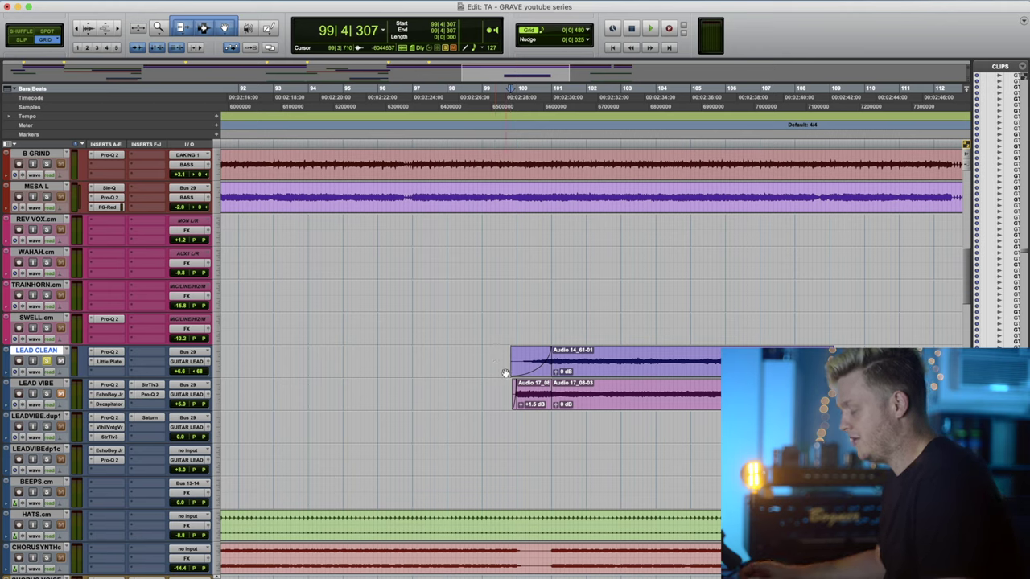
key(space)
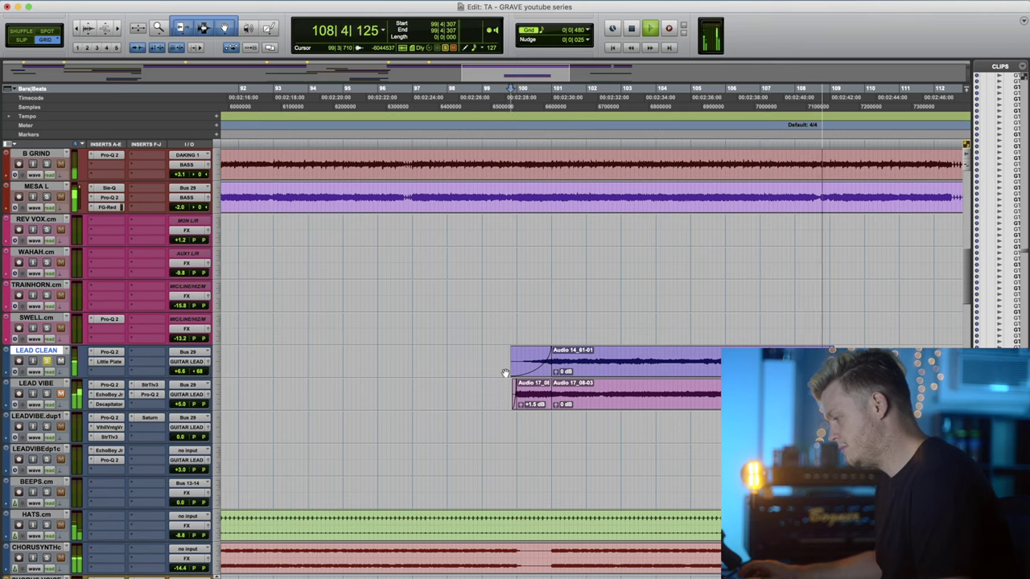
key(space)
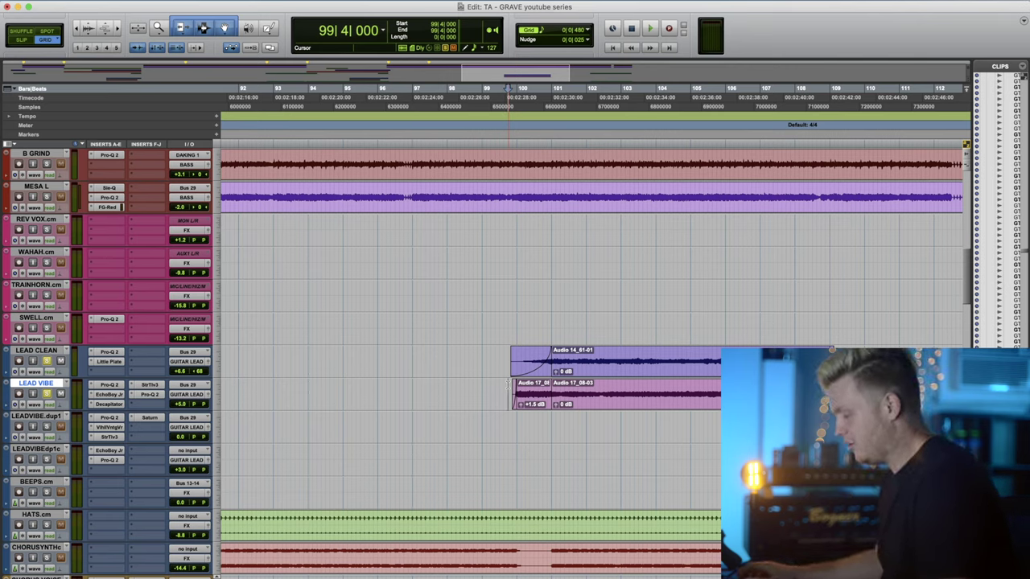
key(space)
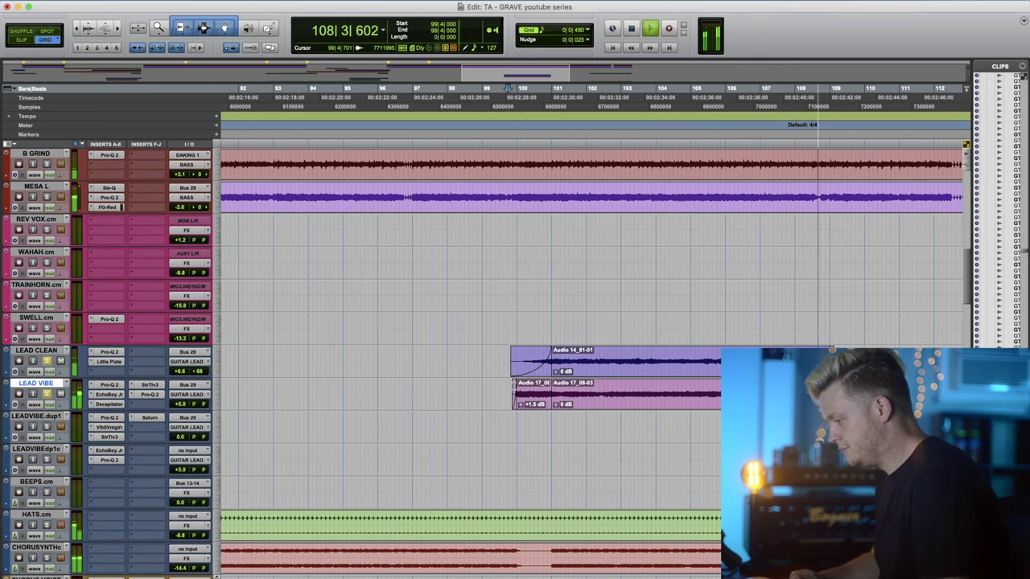
key(space)
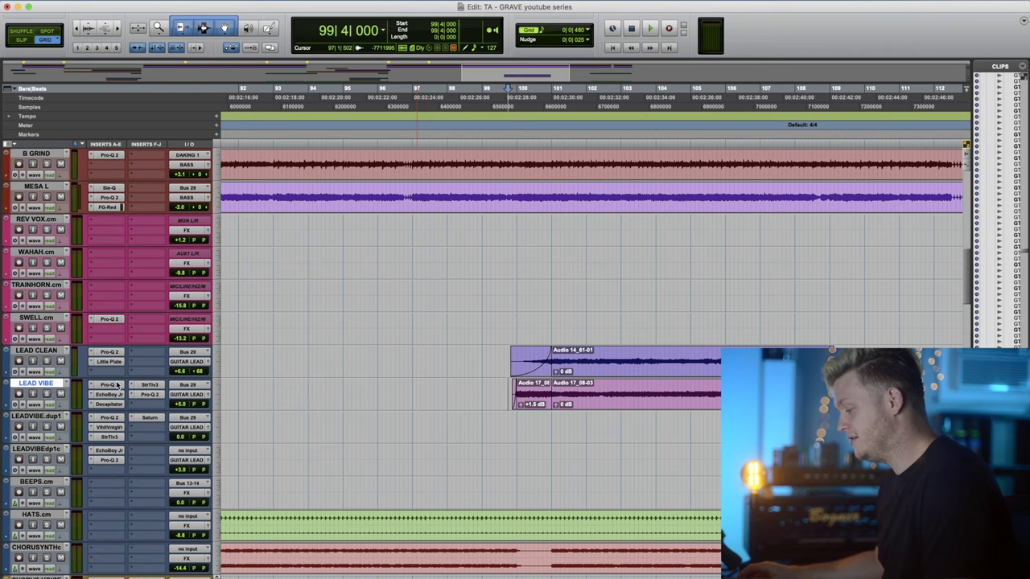
drag(116, 387, 113, 412)
scroll(448, 340, right, 5)
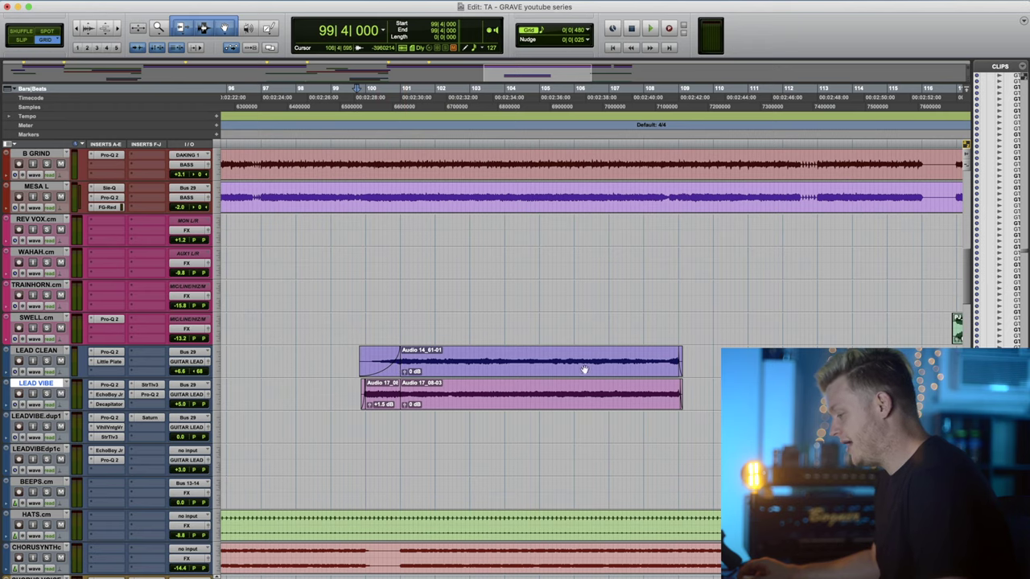
scroll(487, 367, right, 5)
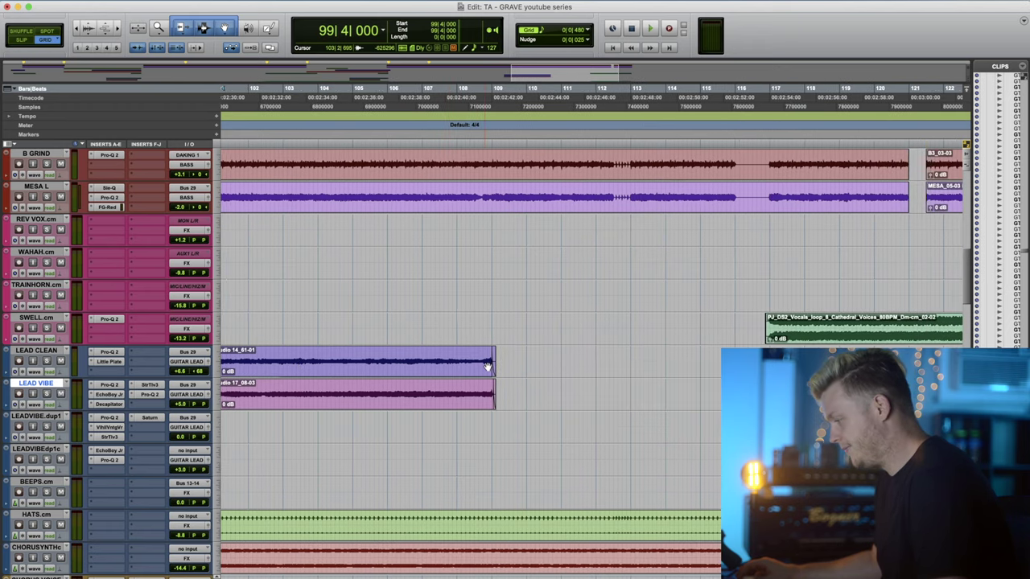
key(space)
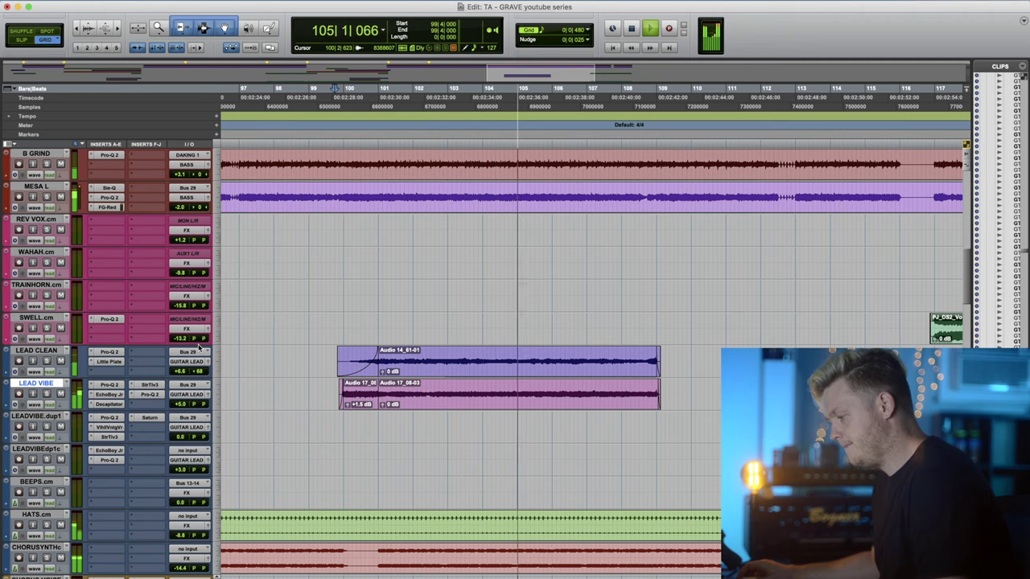
scroll(317, 371, left, 4)
scroll(316, 371, down, 3)
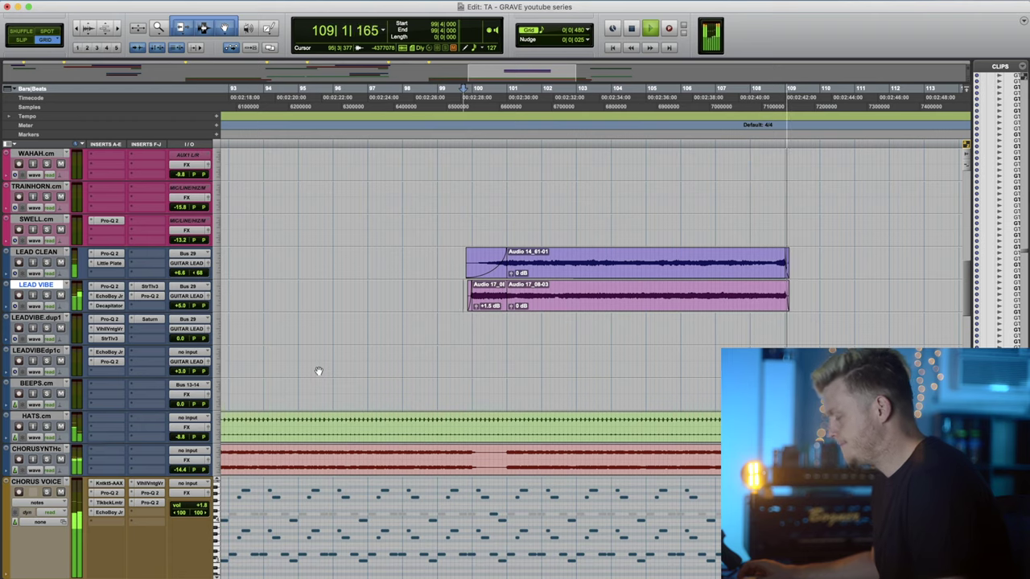
scroll(318, 371, right, 6)
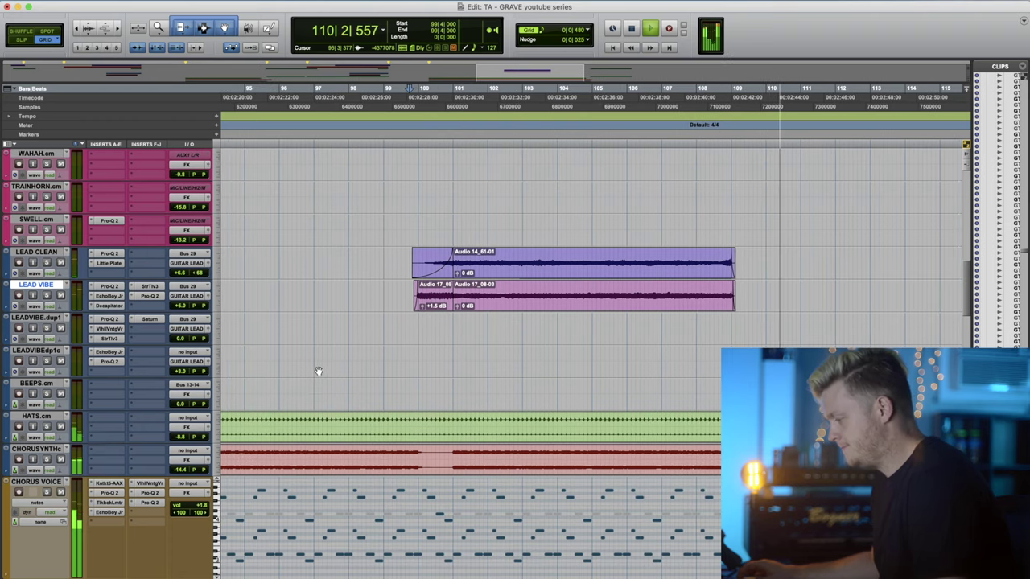